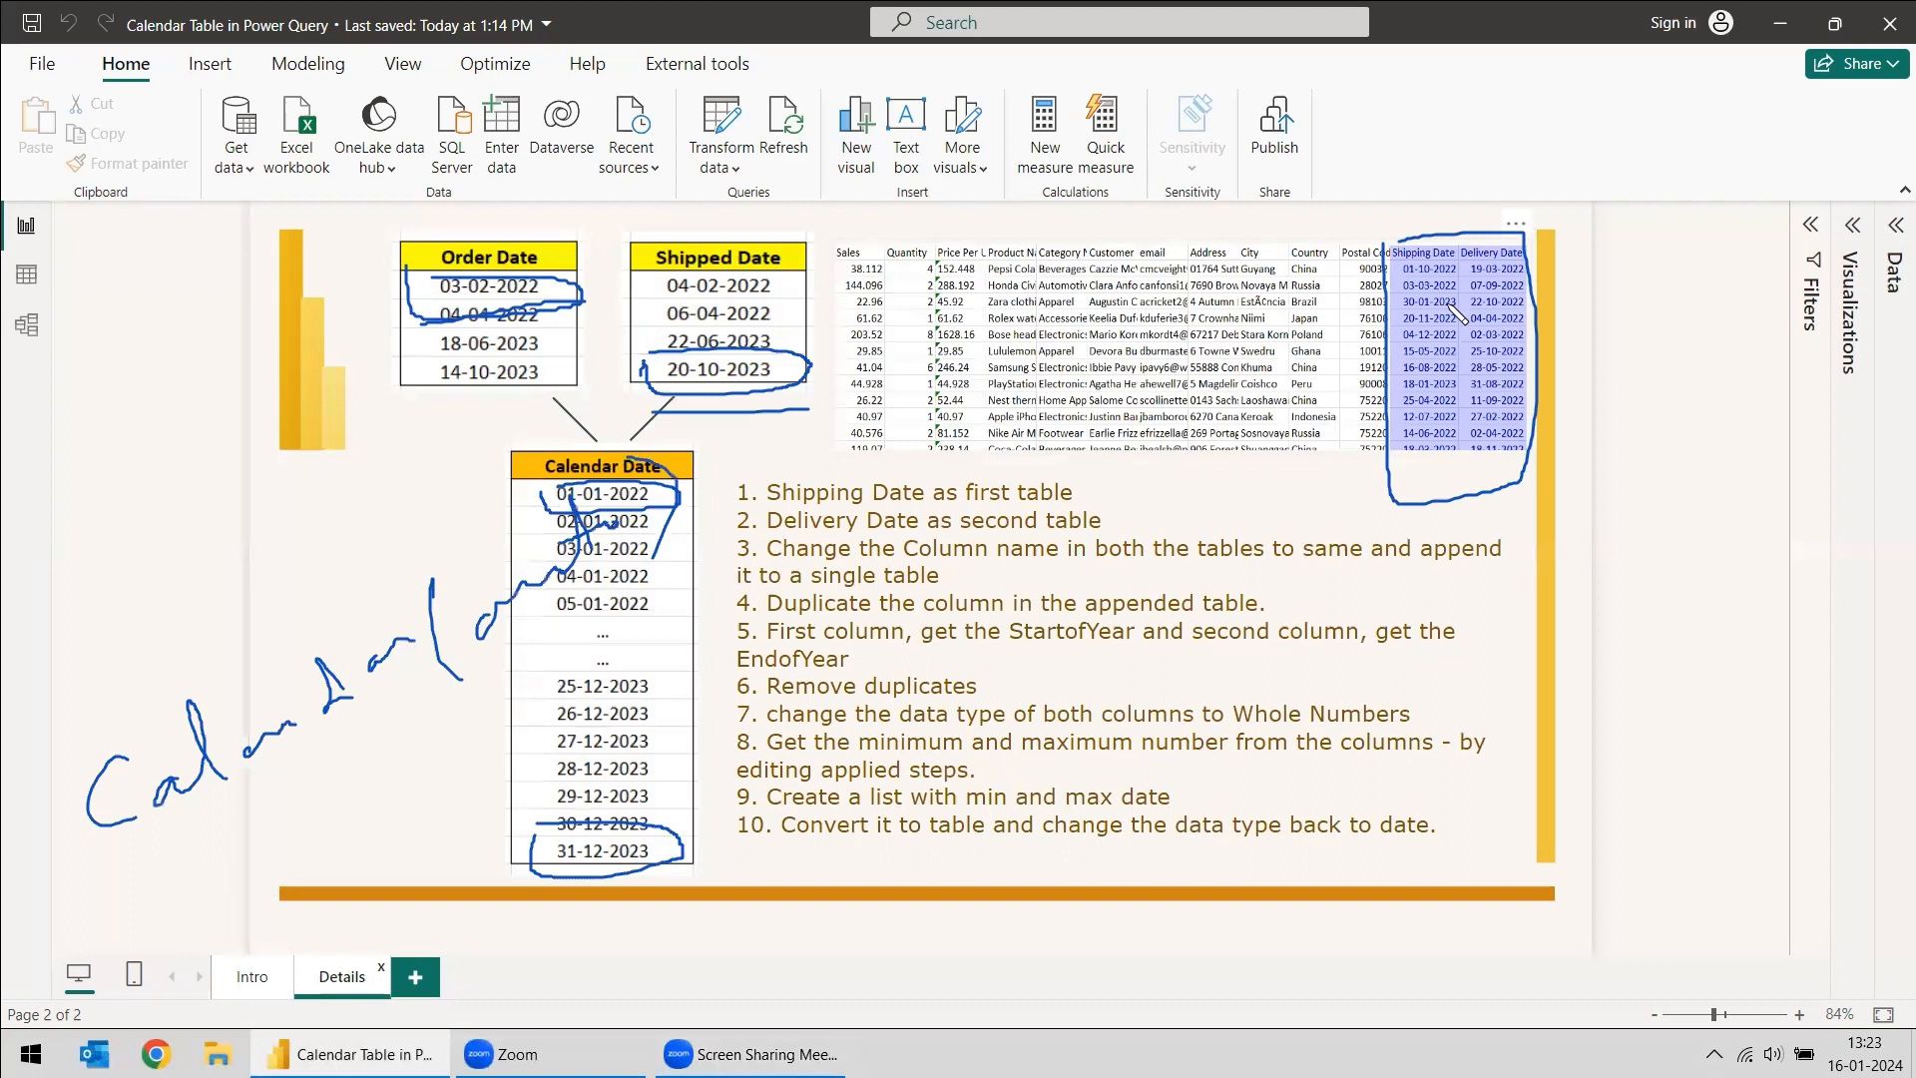
- Open the report's Sheet1 data in the Power Query Editor
left_click(1449, 303)
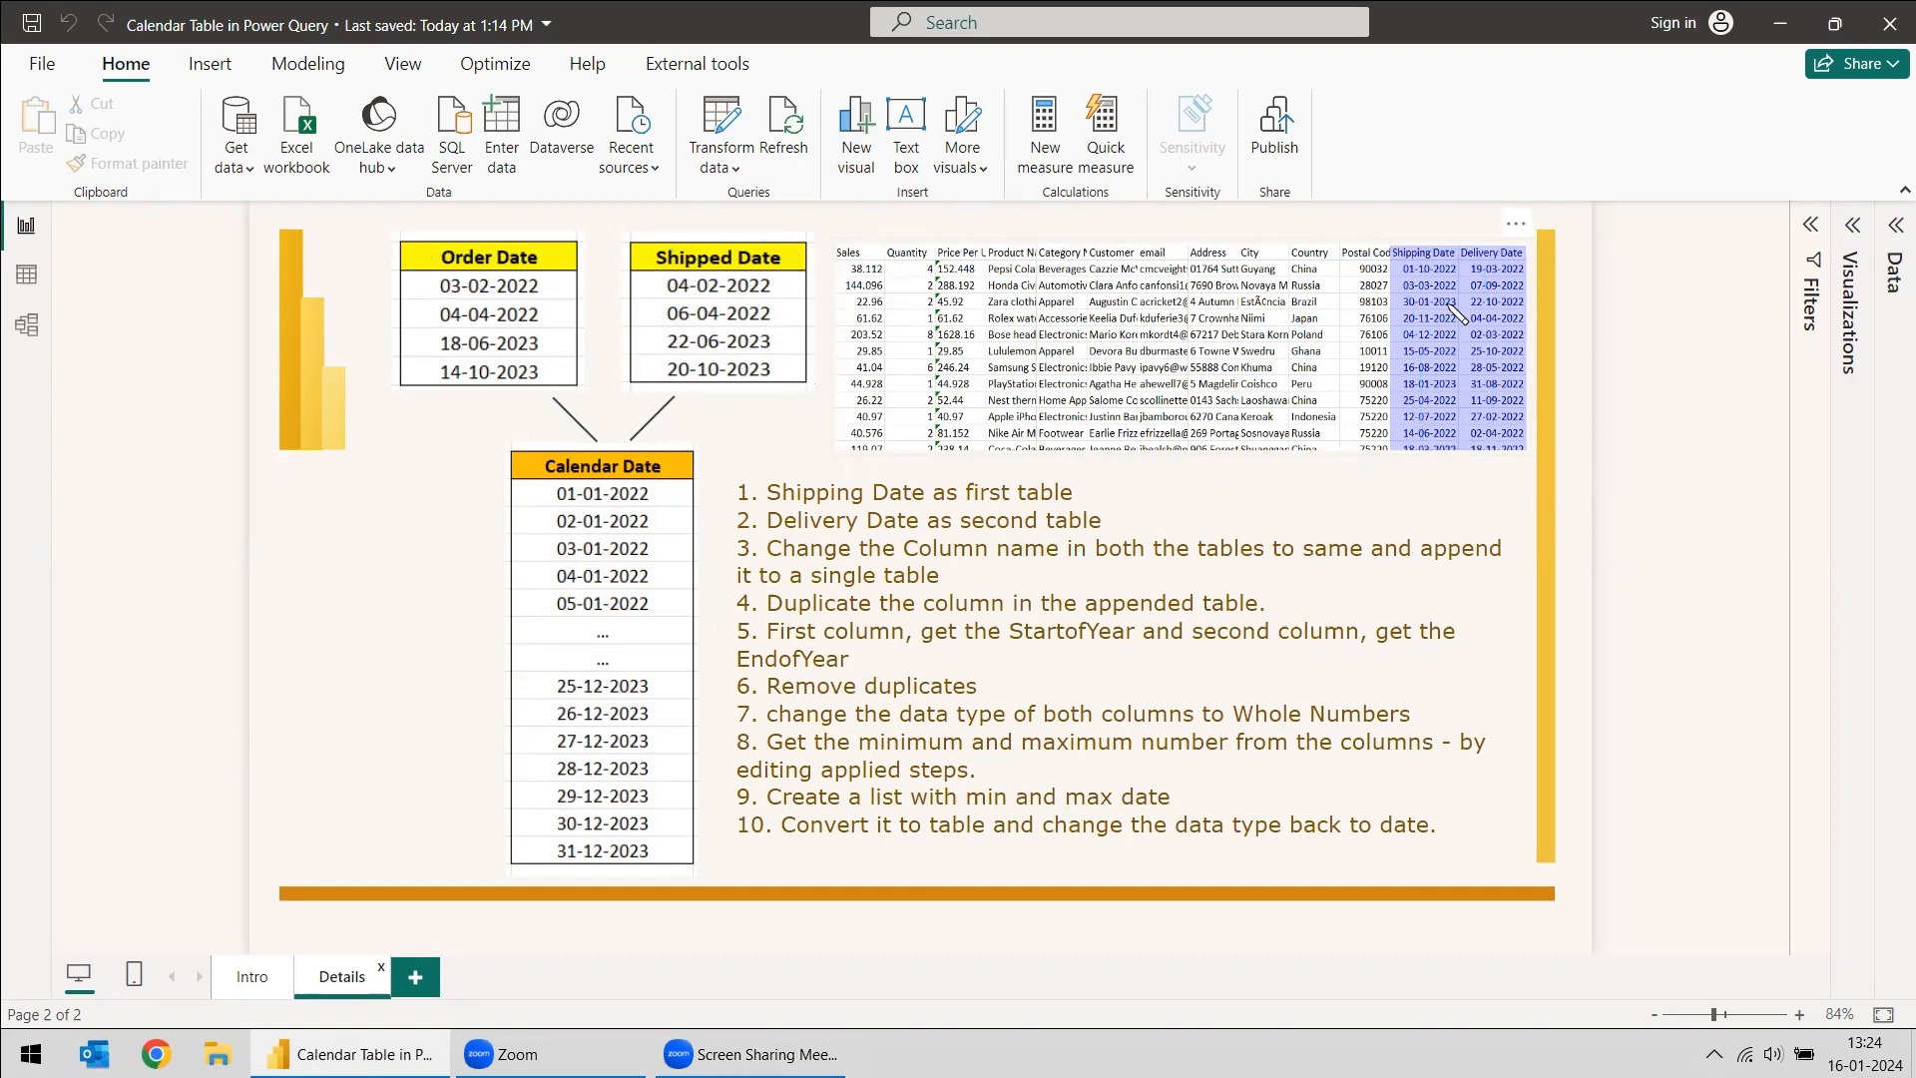
left_click(1885, 248)
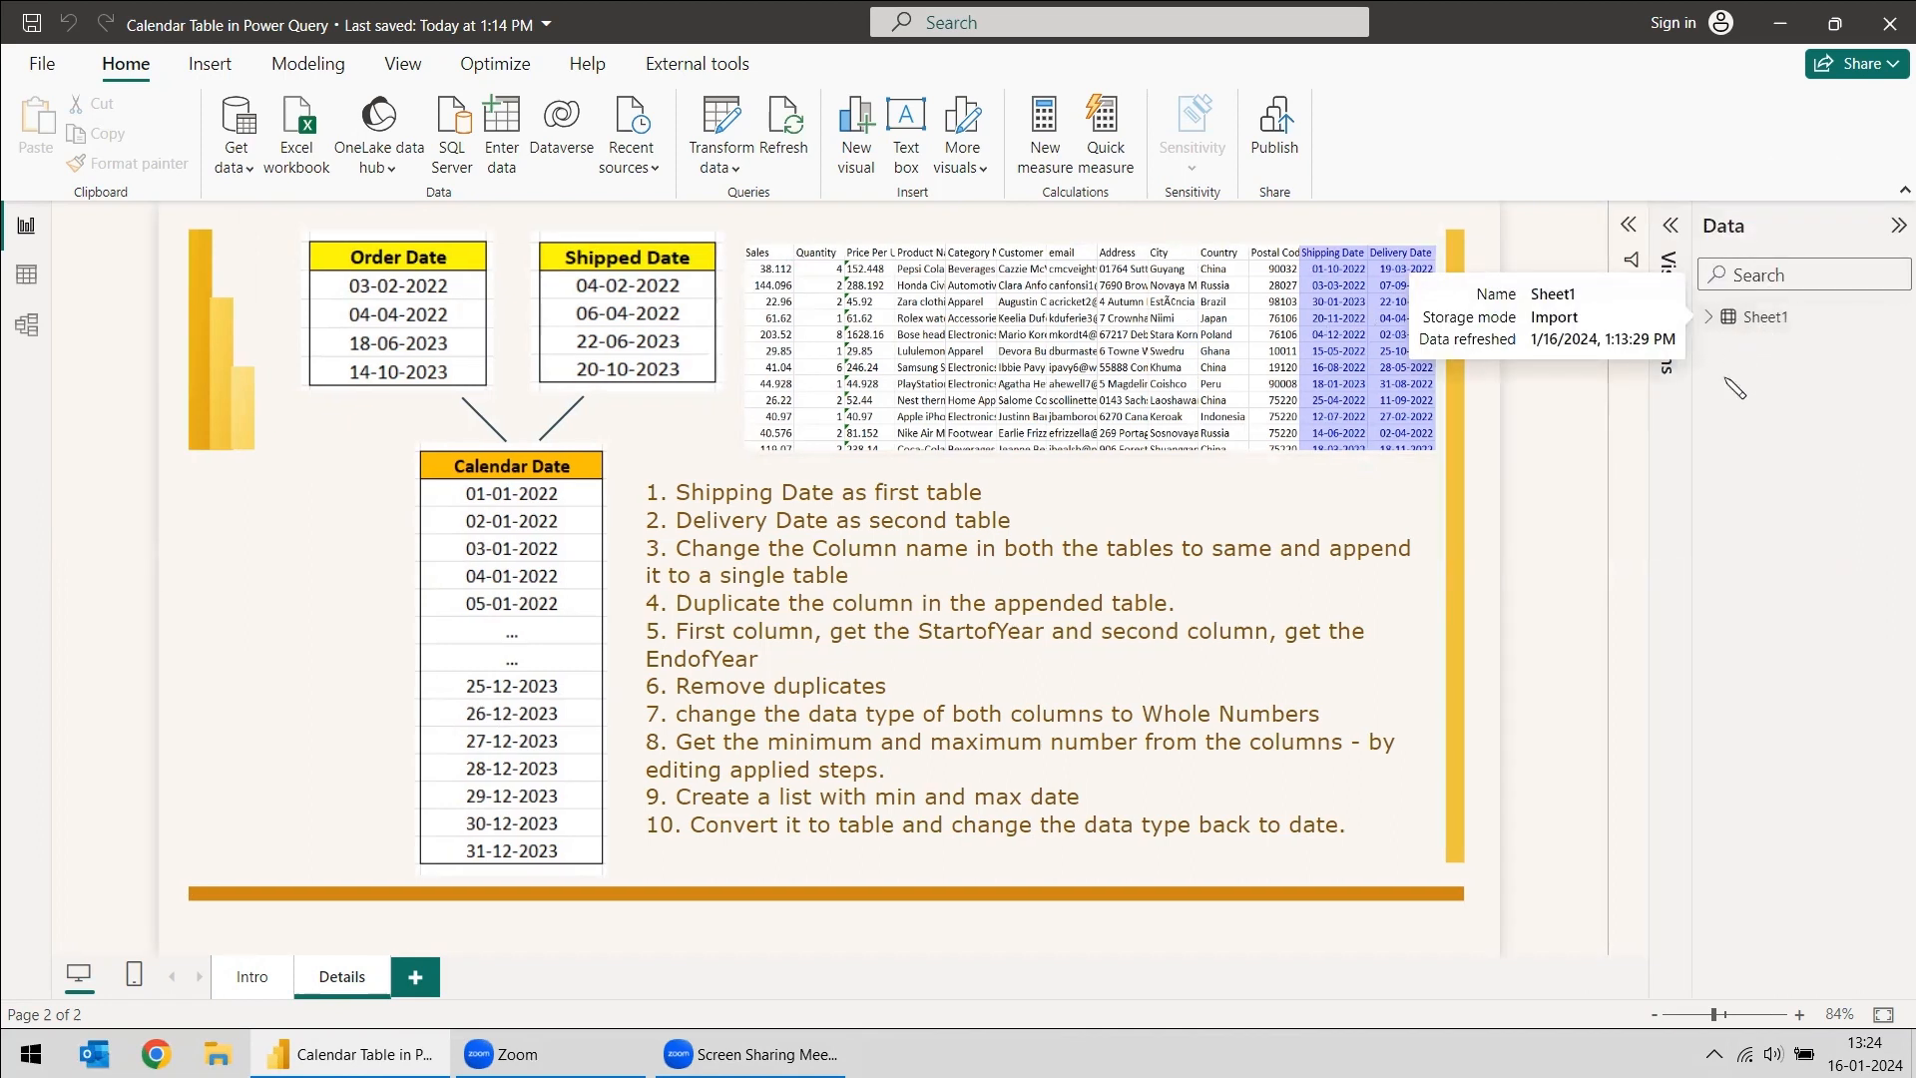
left_click(716, 158)
left_click_drag(731, 1000, 1467, 1000)
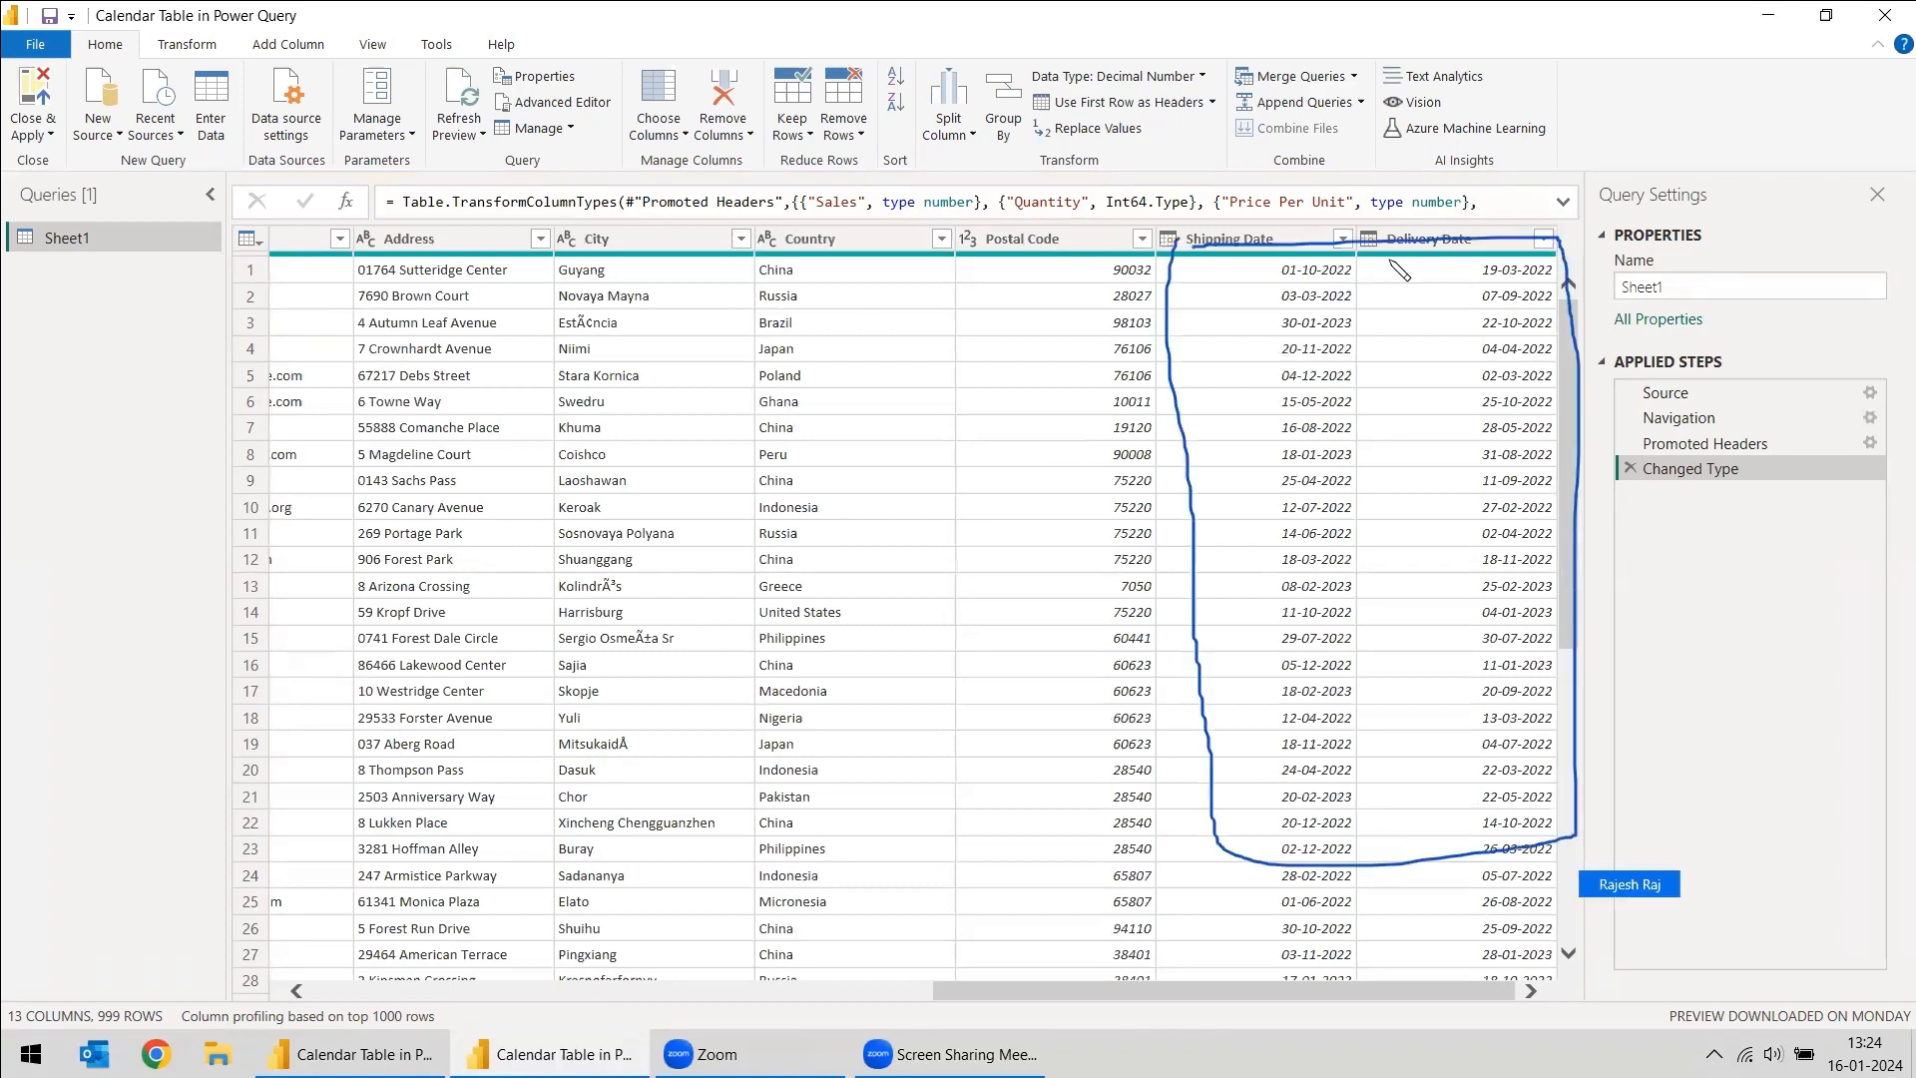
- Create a reference query from Sheet1 and name it Date1
right_click(87, 237)
left_click(139, 449)
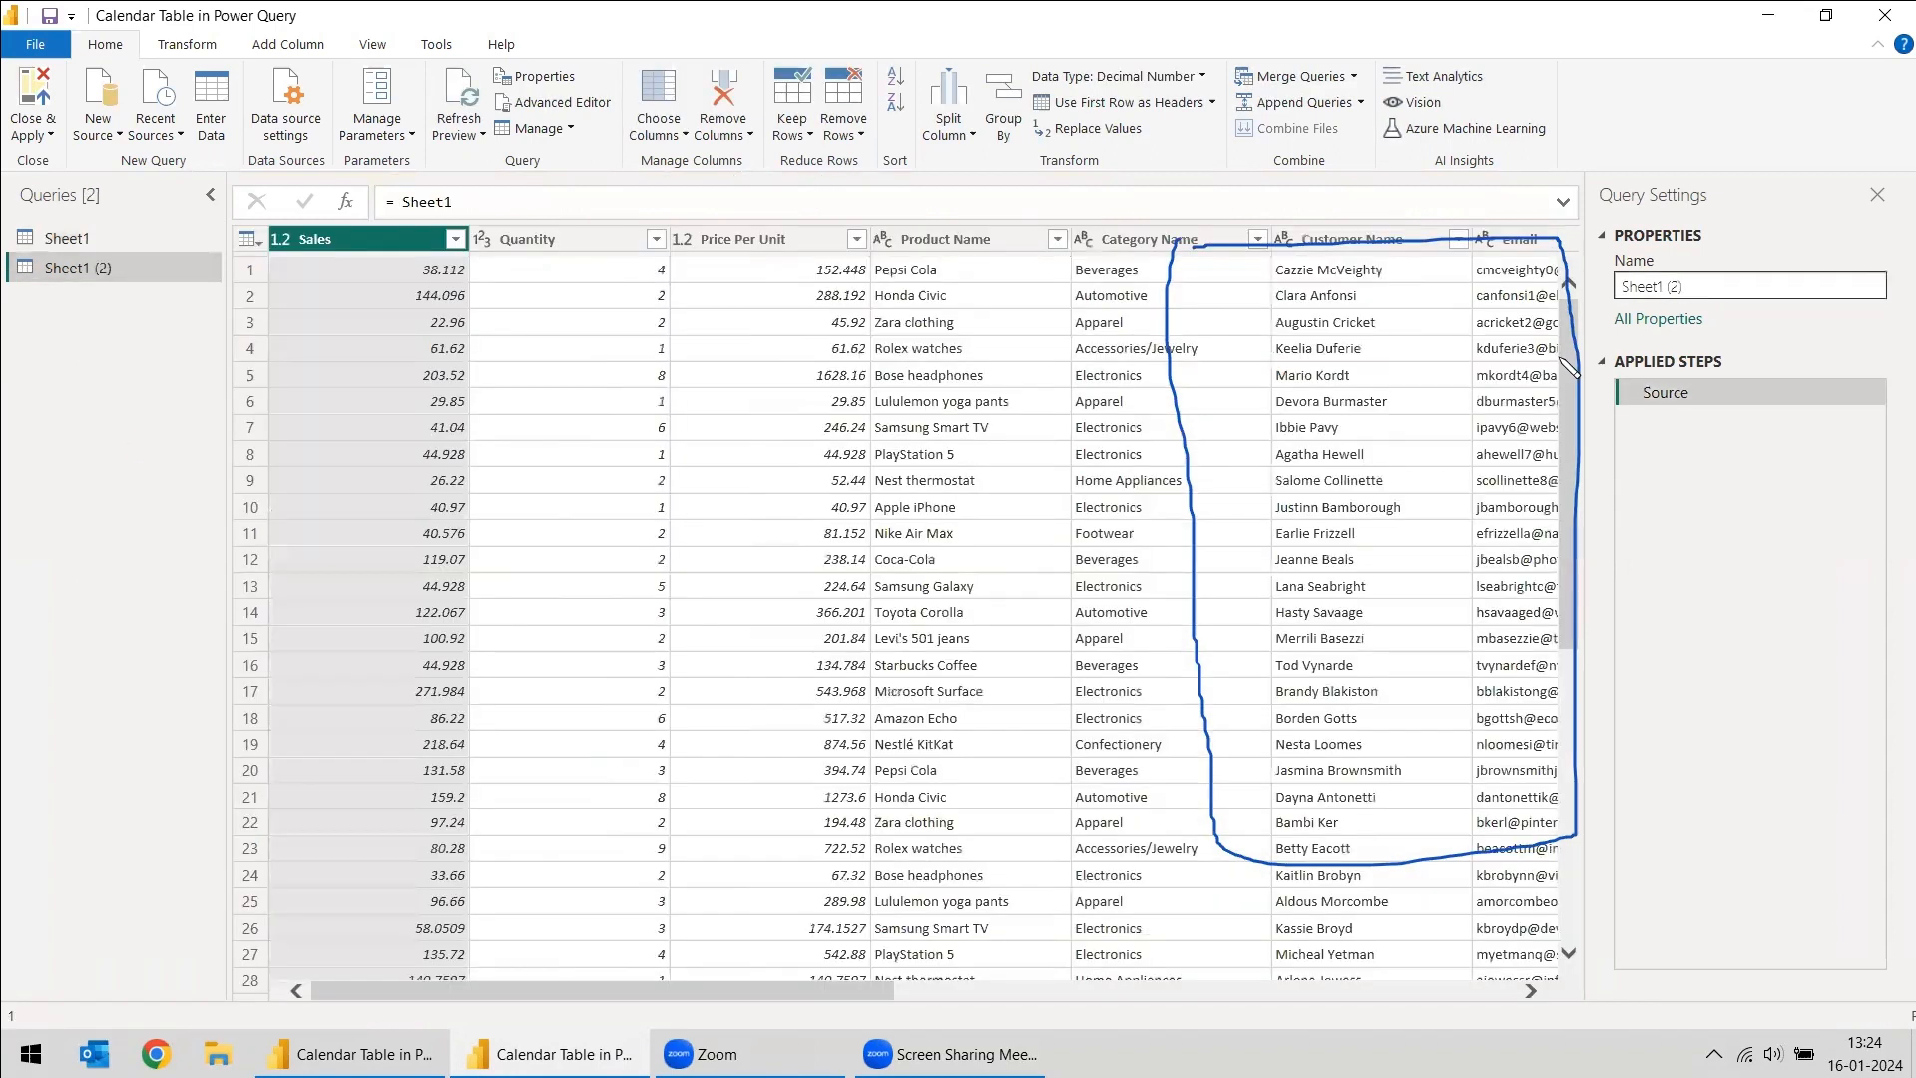
left_click(1623, 286)
type("Date1")
key("Return")
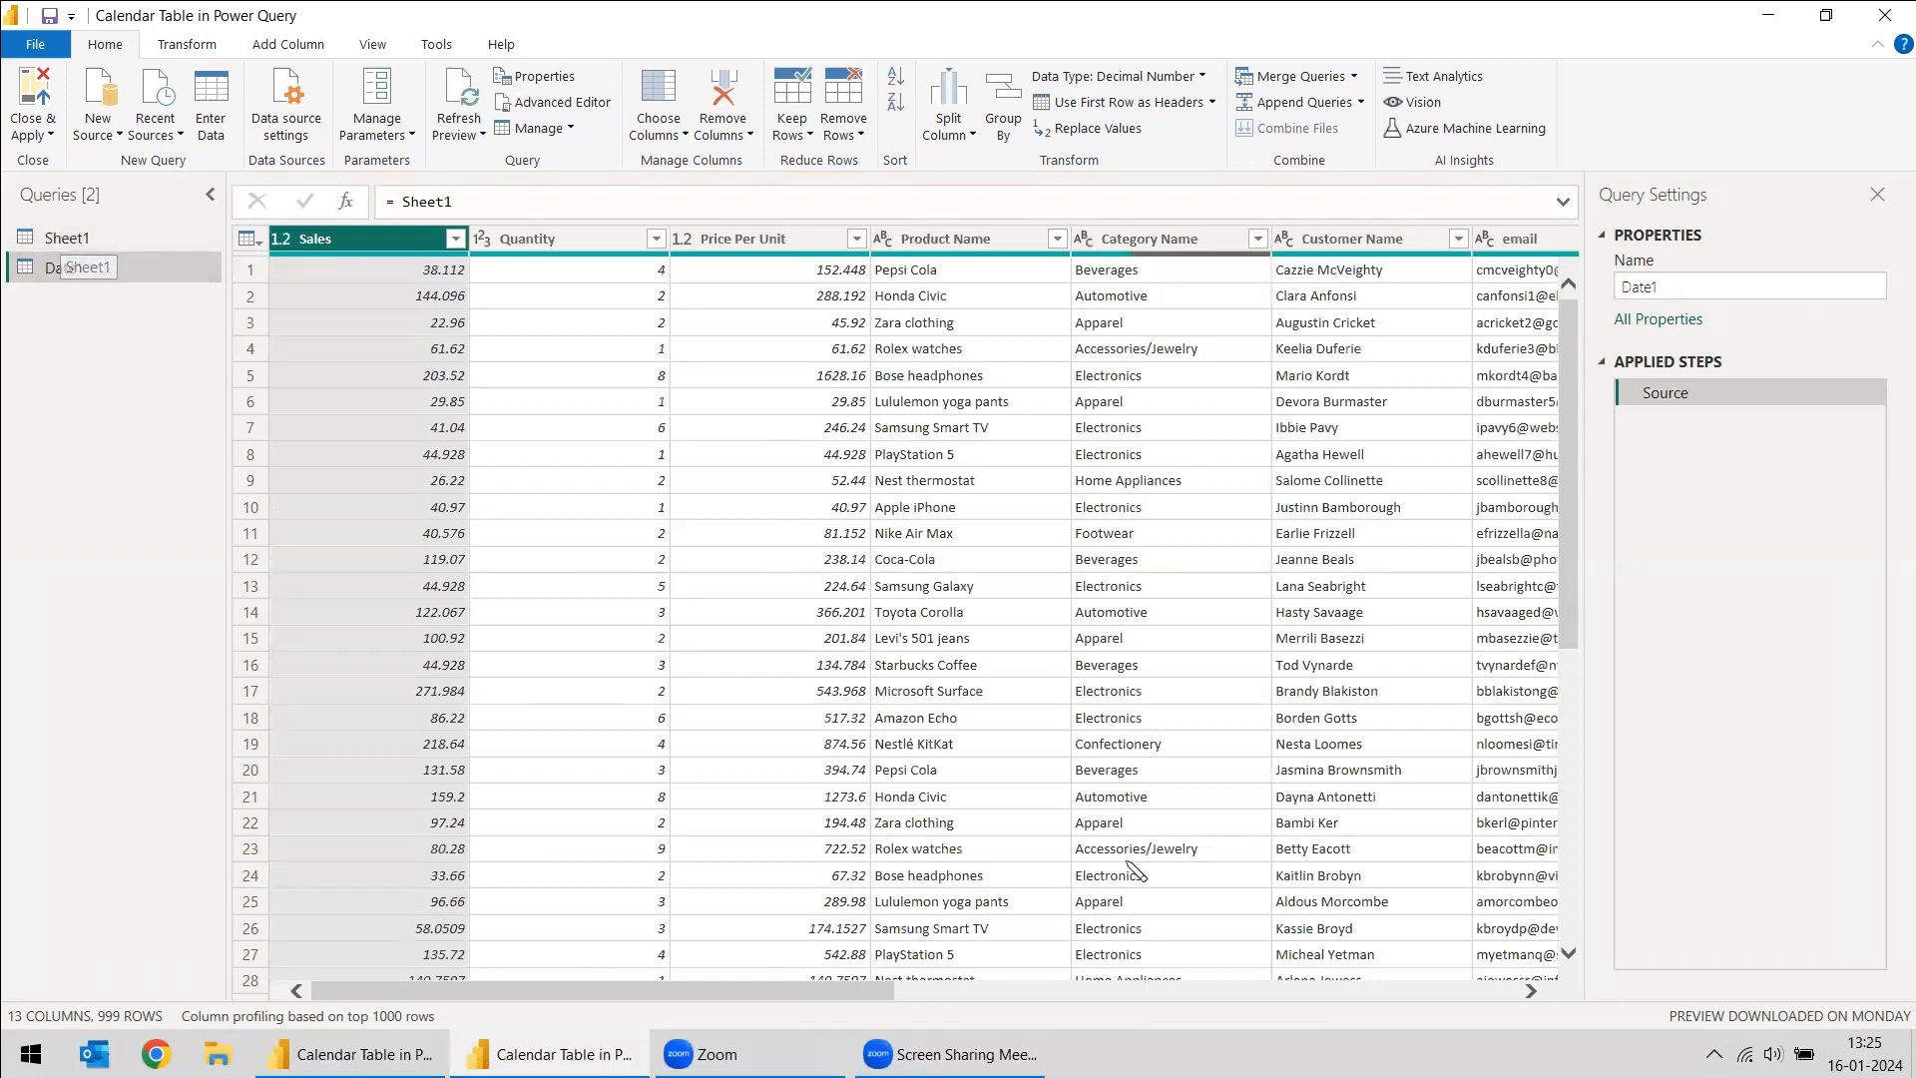
- Remove every column except Shipping Date from the Date1 query
left_click(987, 991)
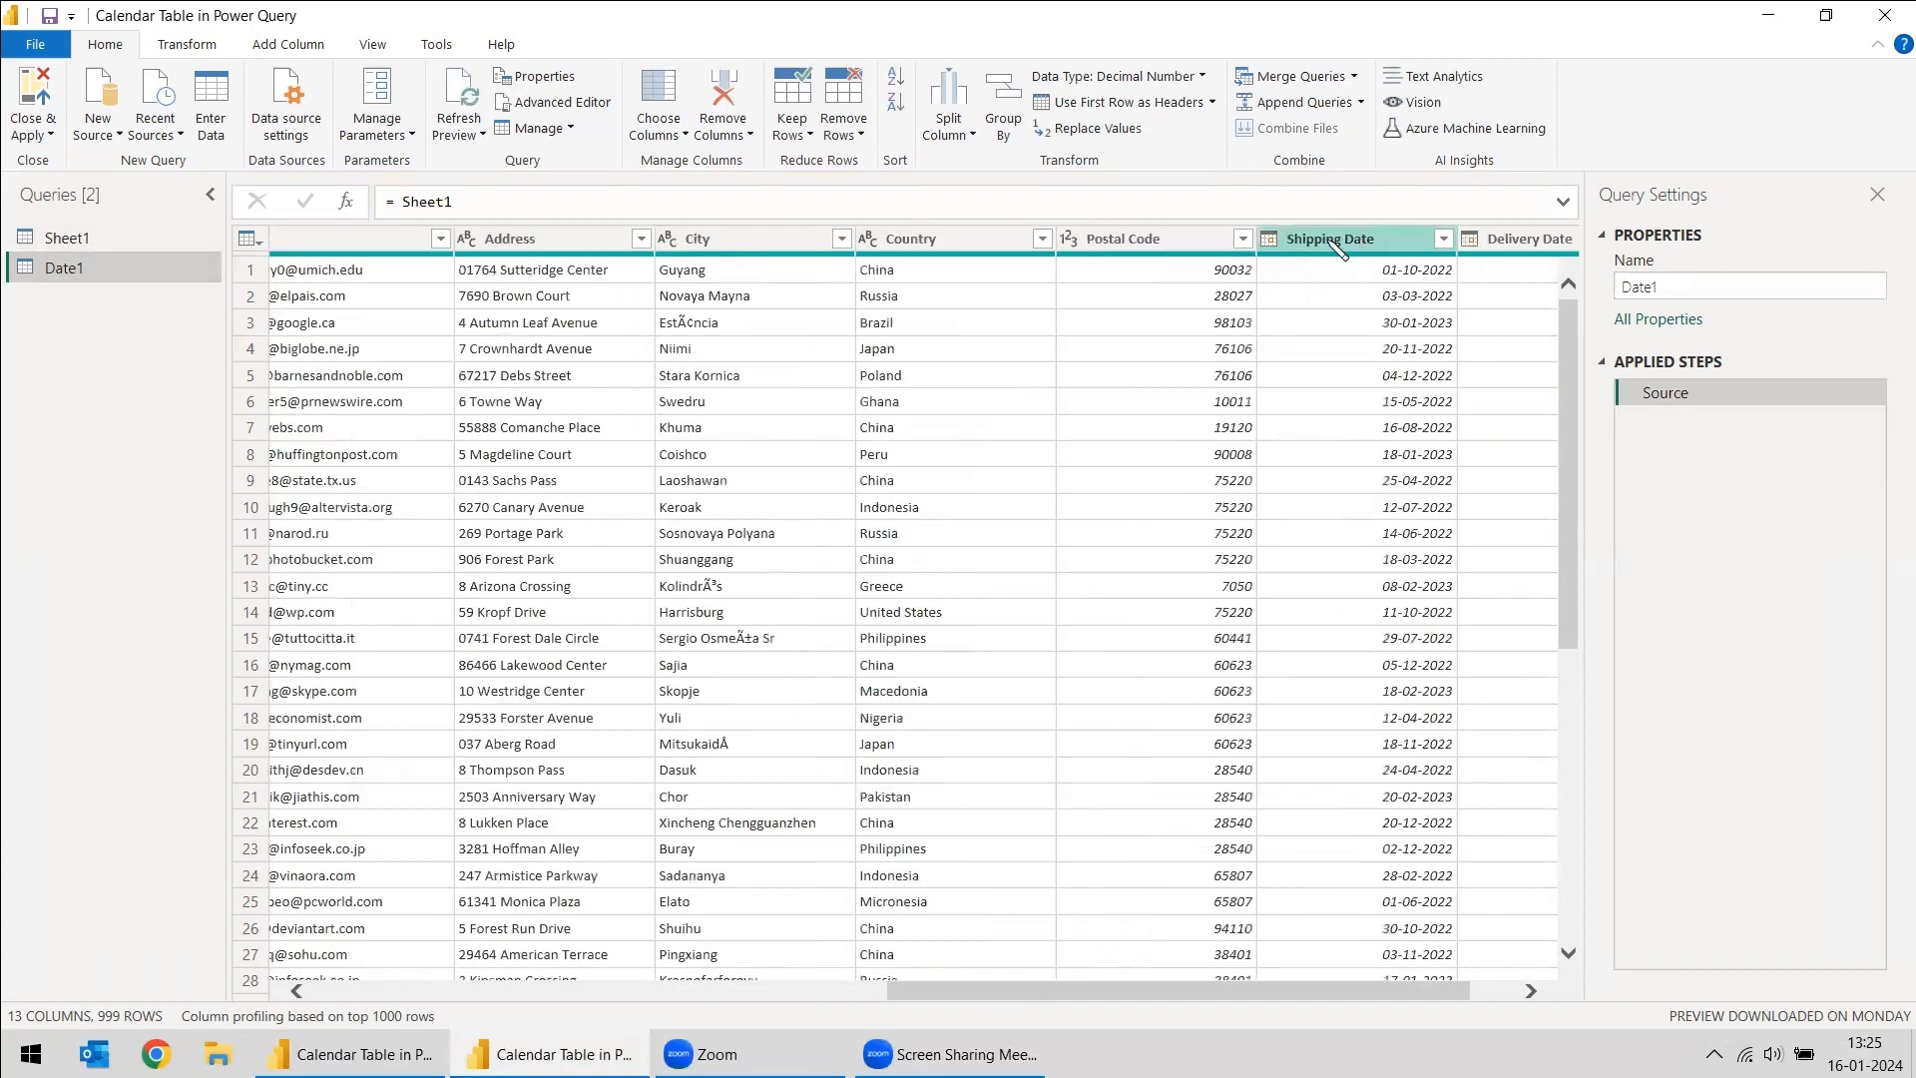
right_click(1325, 243)
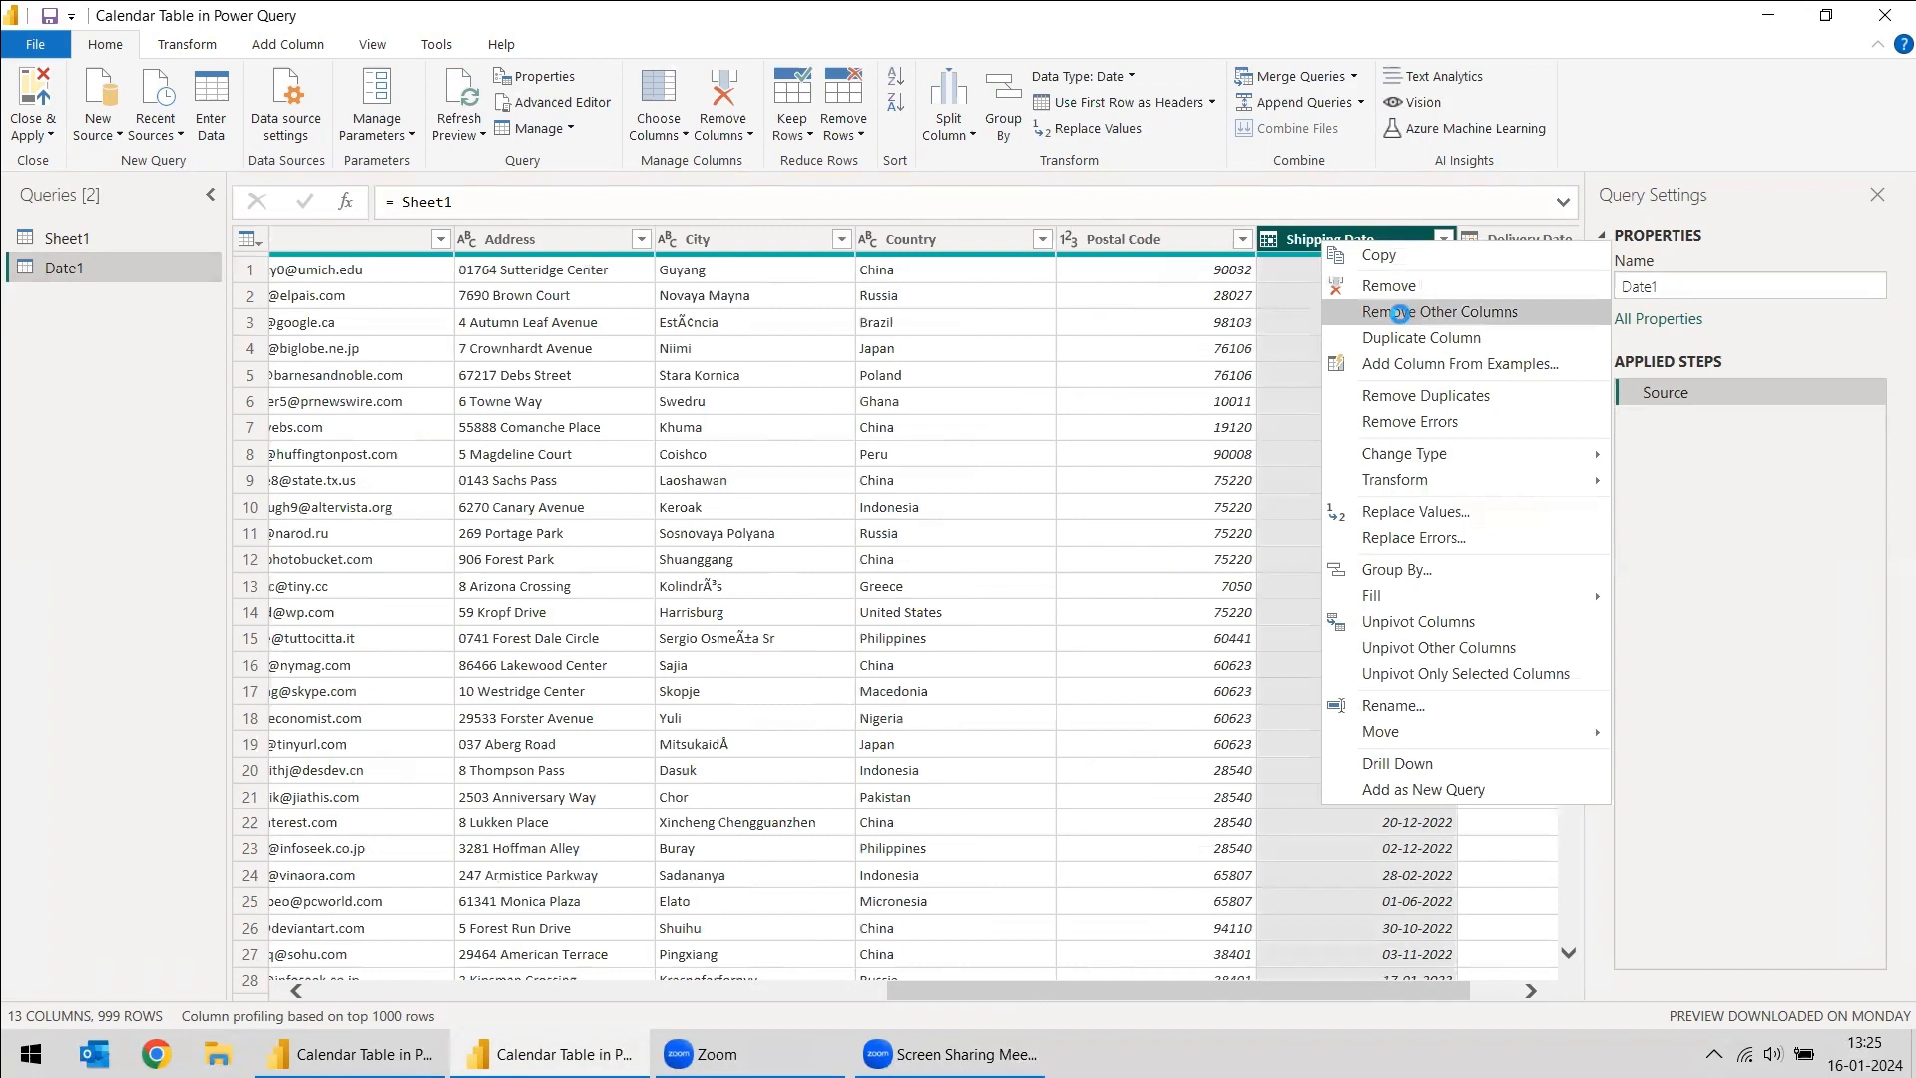
left_click(1407, 316)
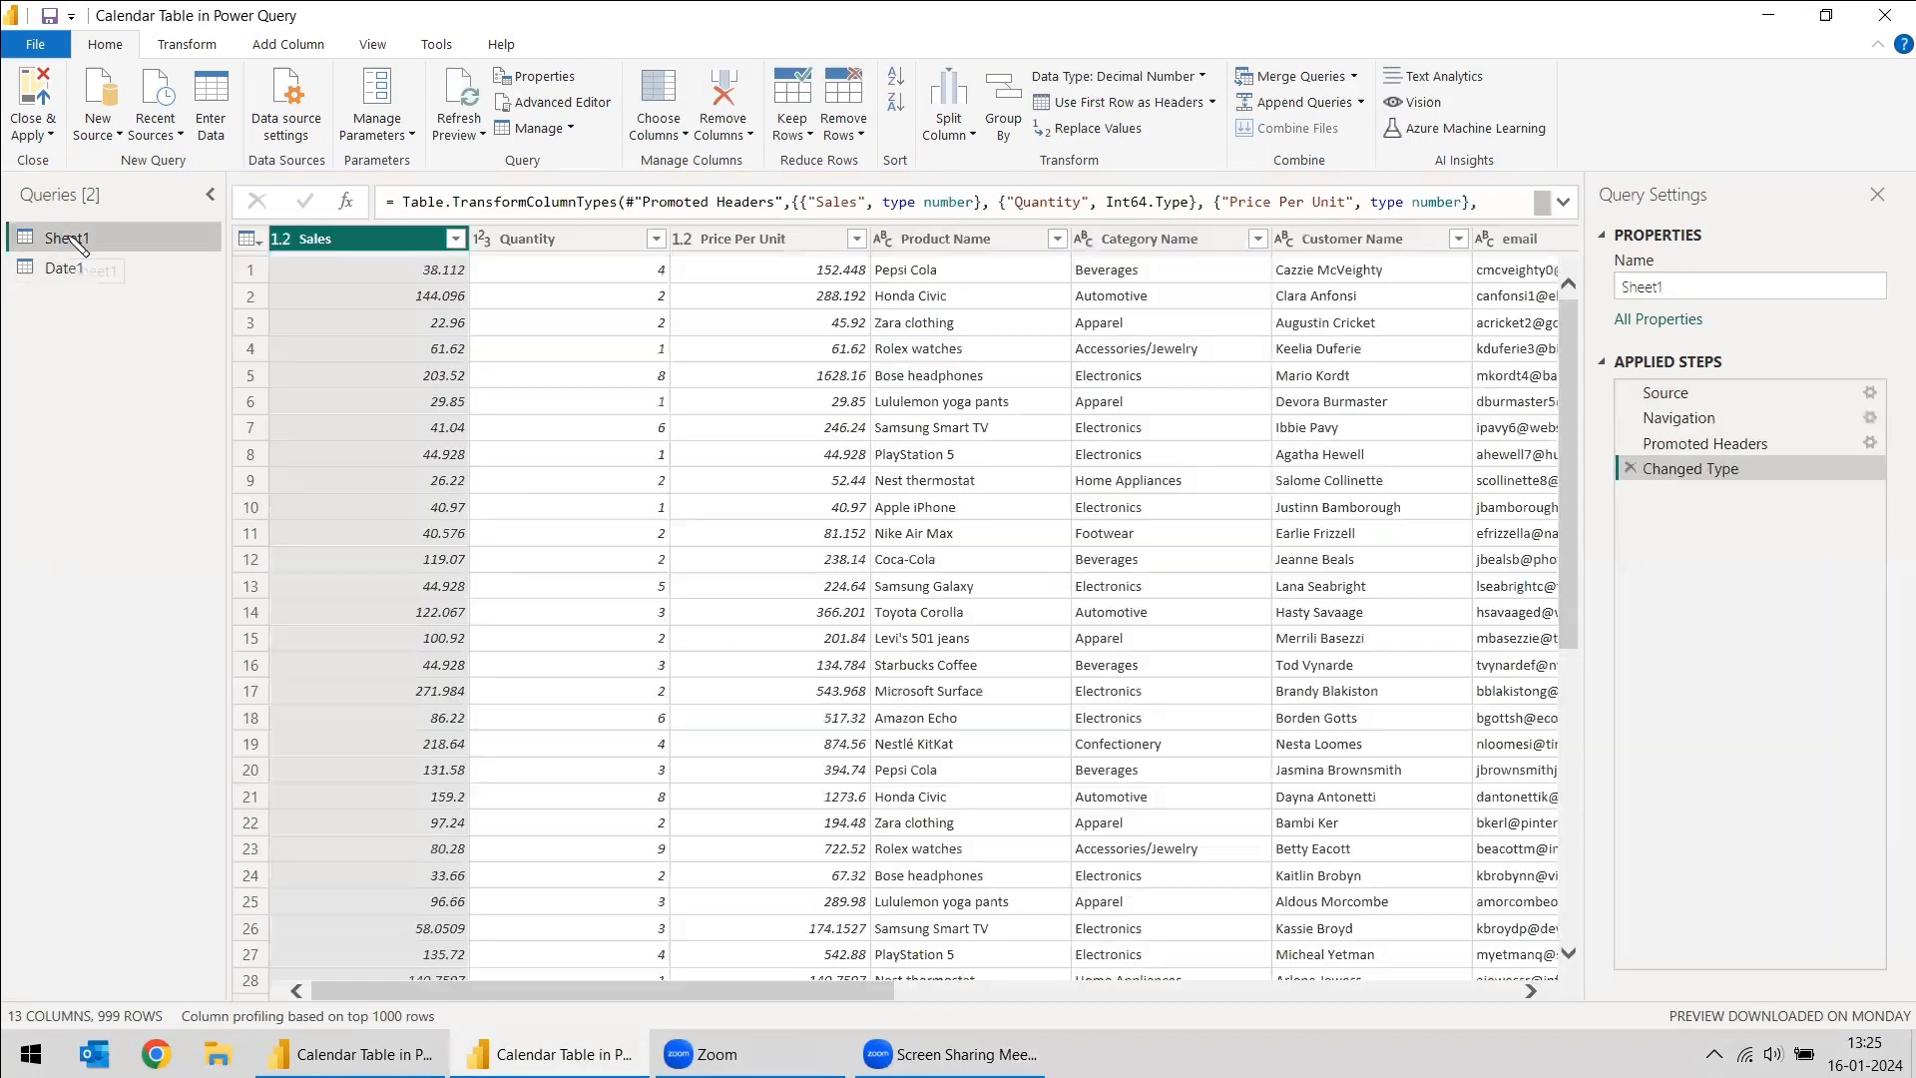
- Create another reference query from Sheet1 and name it Date2
right_click(68, 236)
left_click(135, 457)
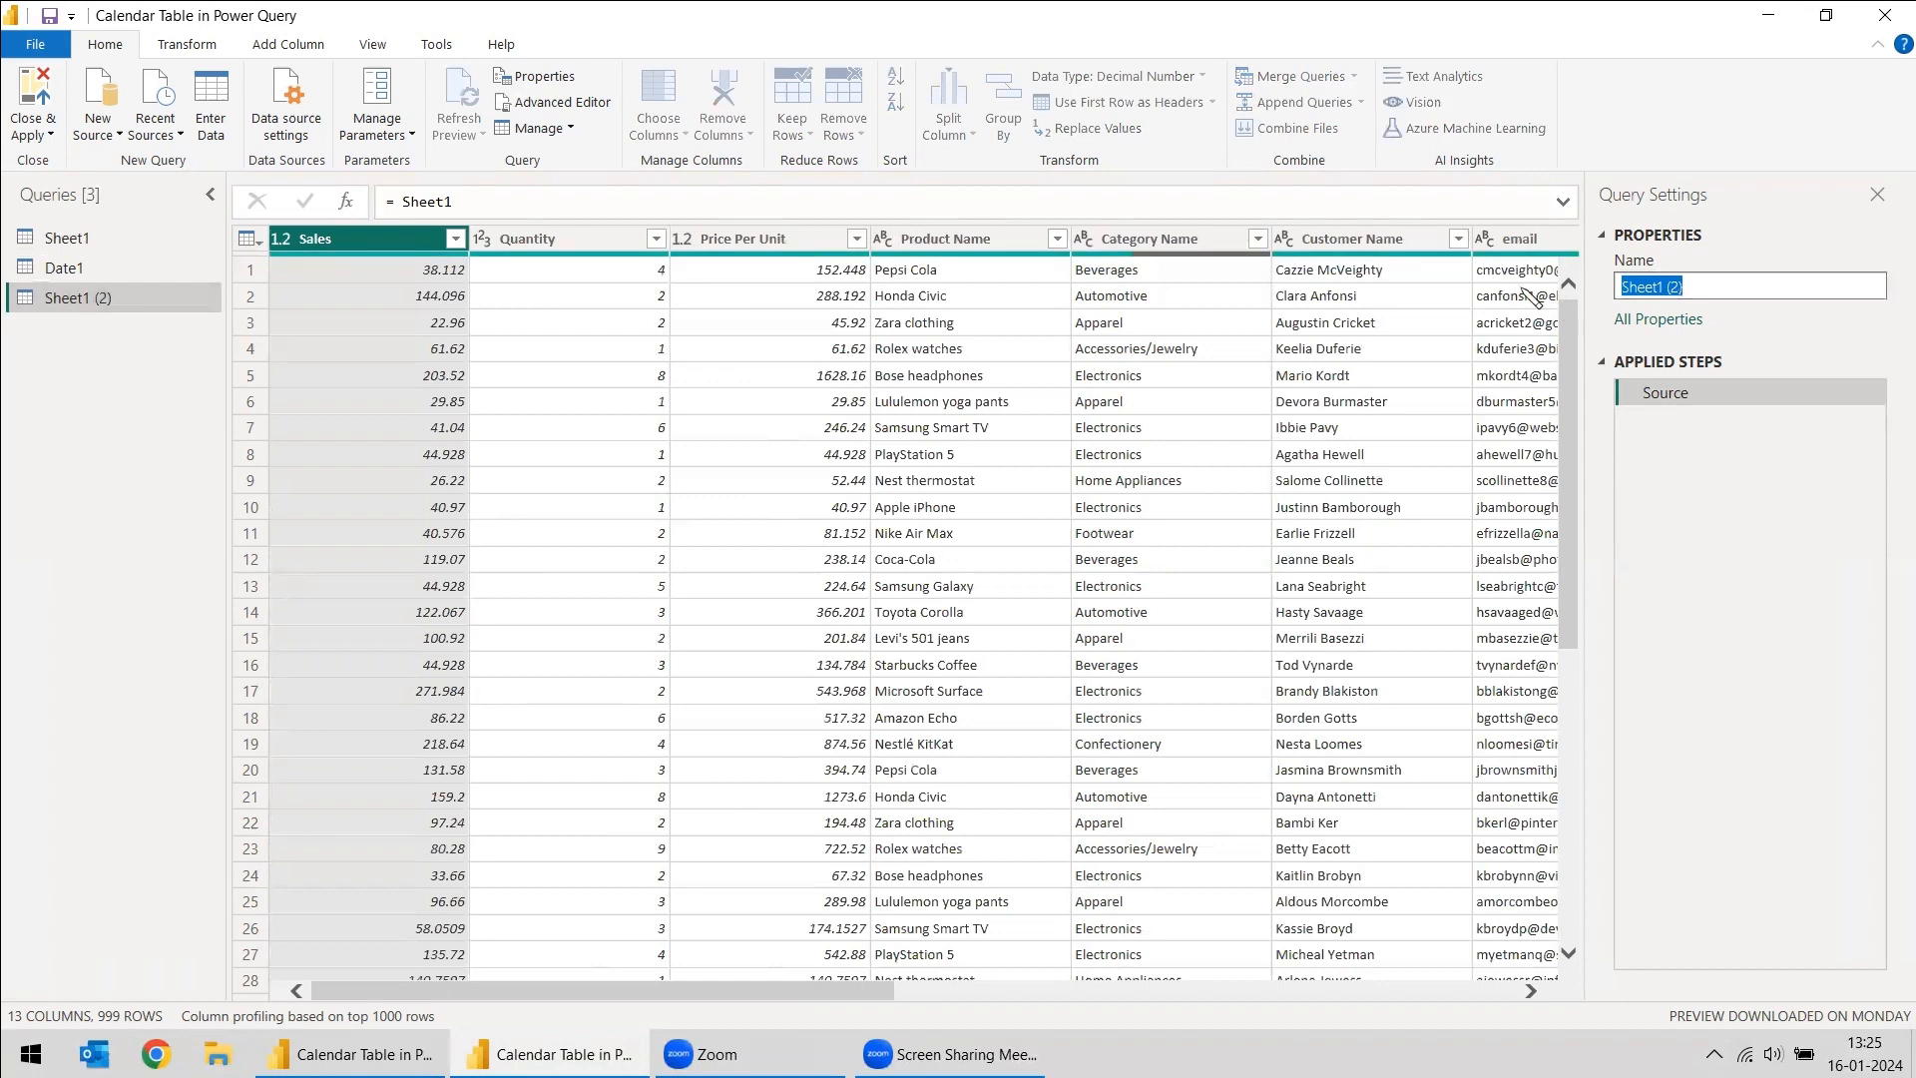
type("Date2")
key("Return")
- Remove every column except Delivery Date from the Date2 query
scroll(1527, 296, "right", 10)
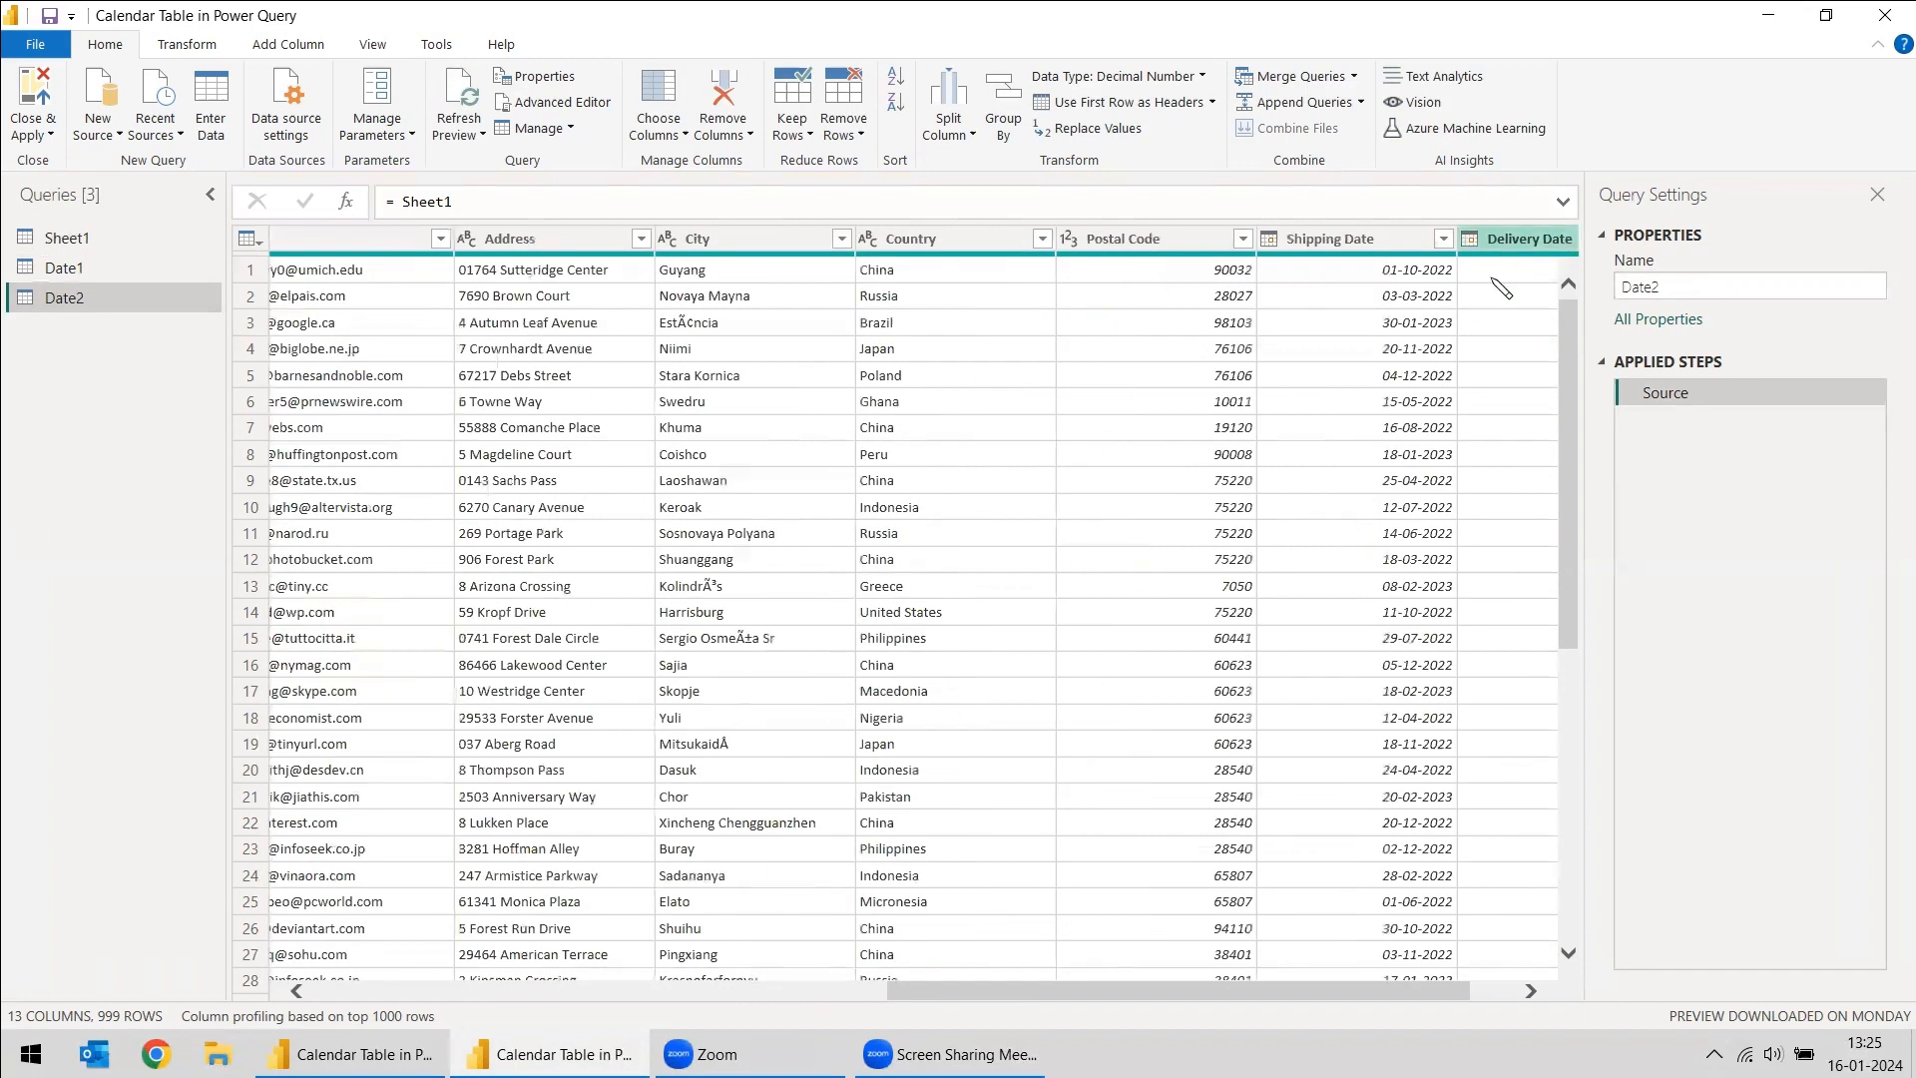
left_click(1504, 991)
right_click(1419, 241)
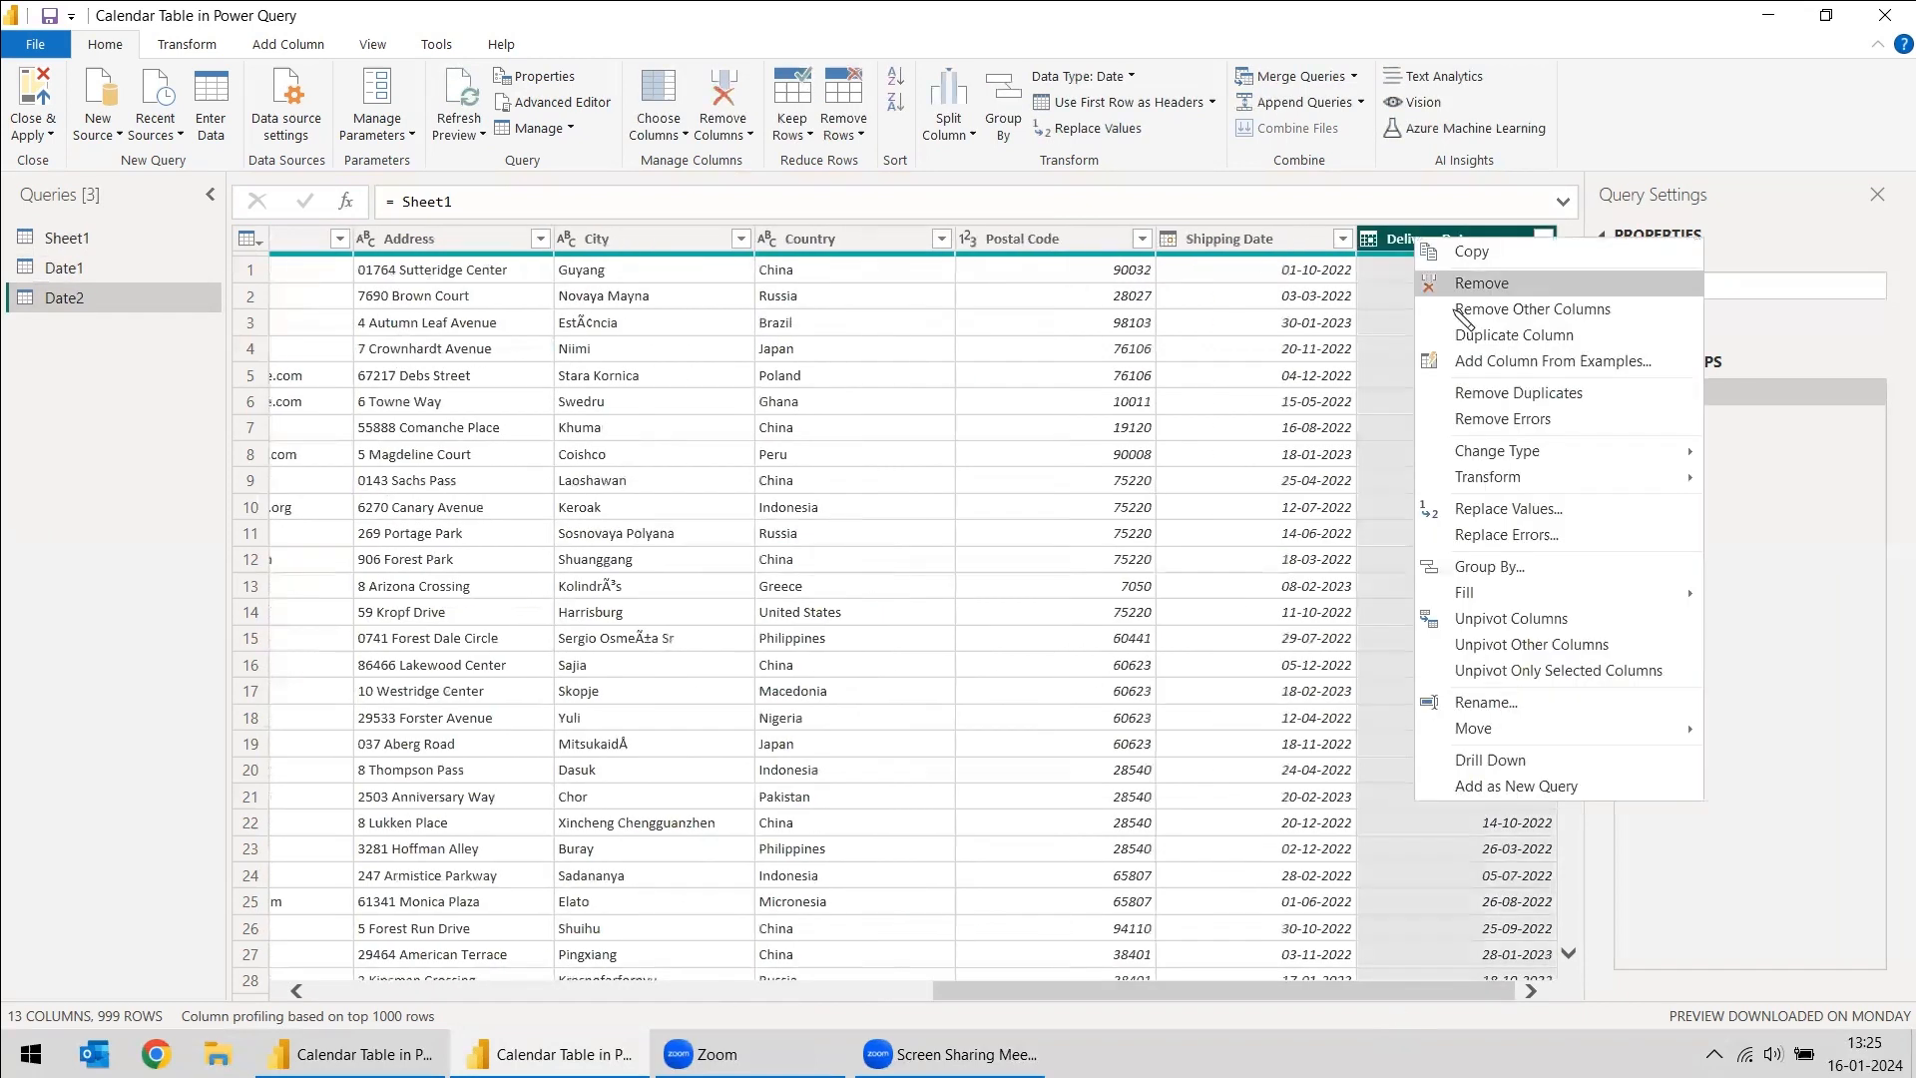
left_click(1459, 309)
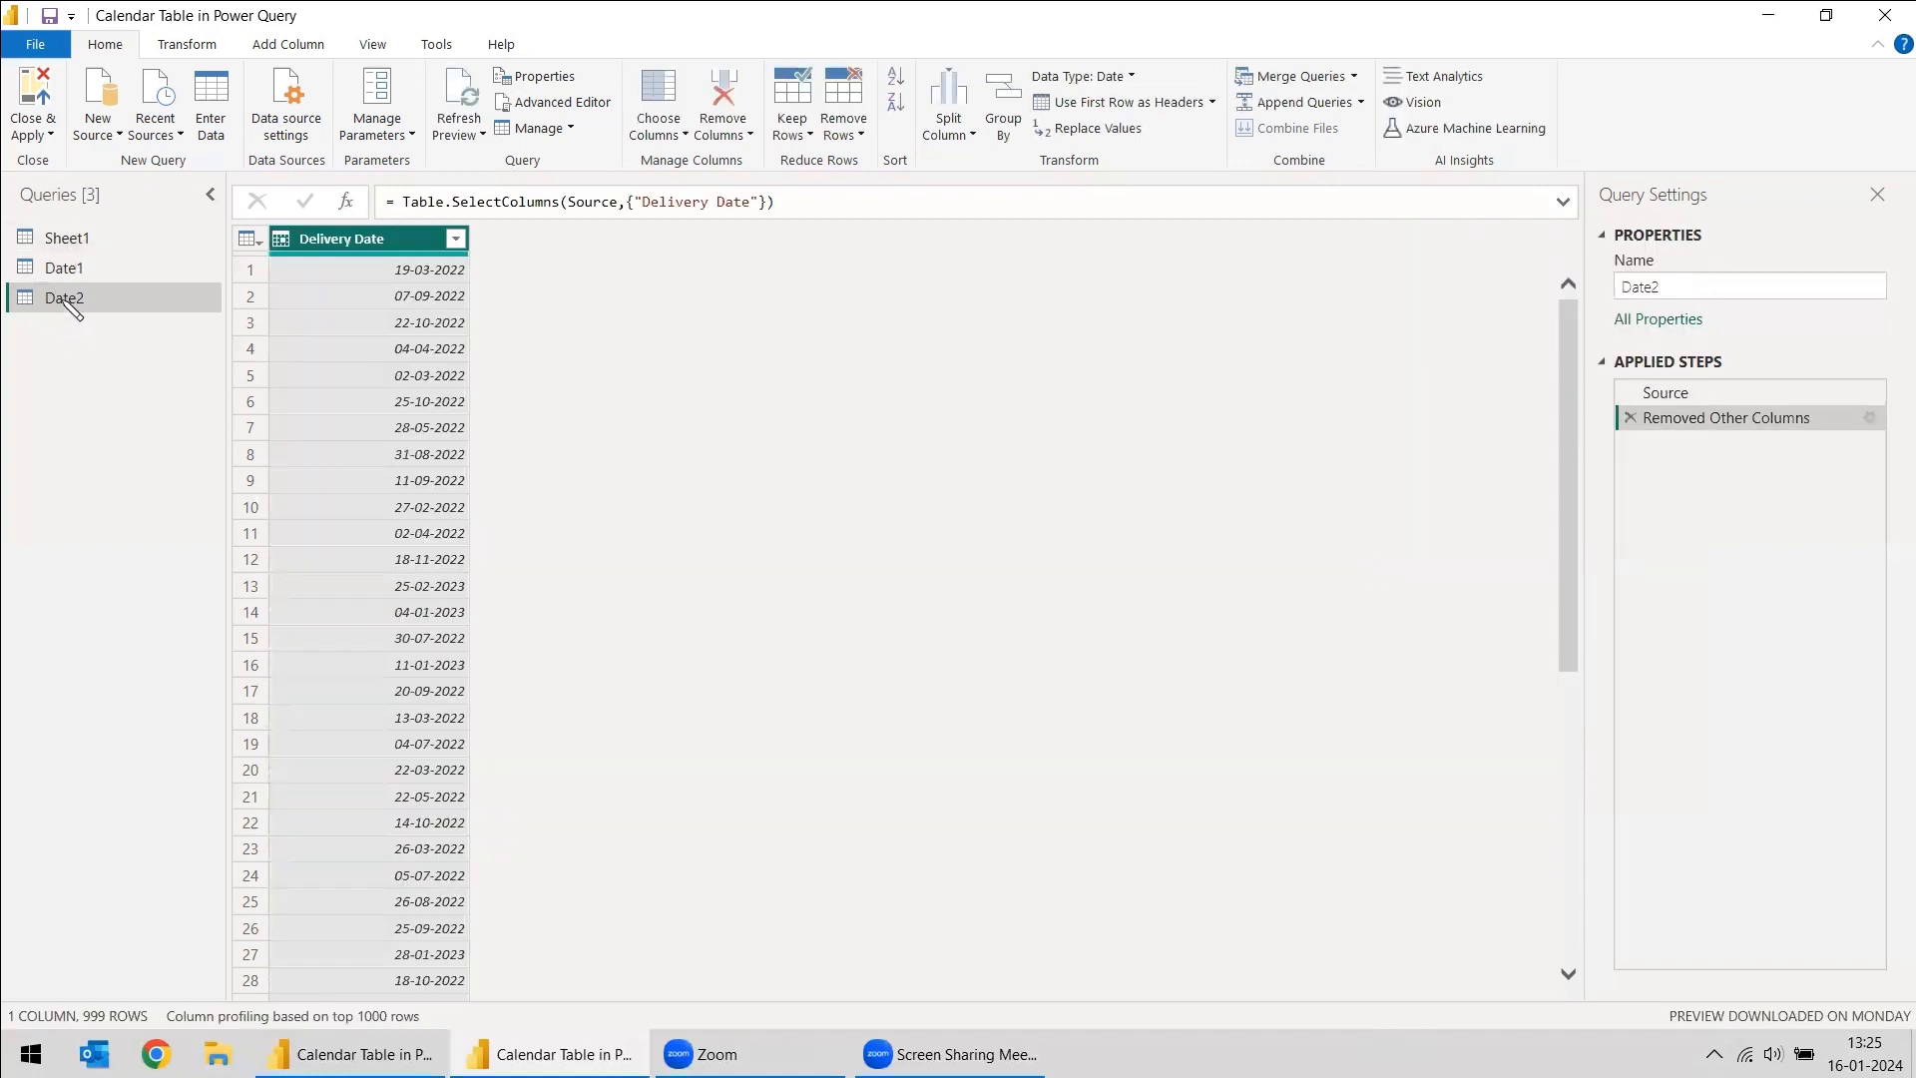
- Compare the Date1 and Date2 queries and rename Date1's Shipping Date column as Date
left_click(62, 268)
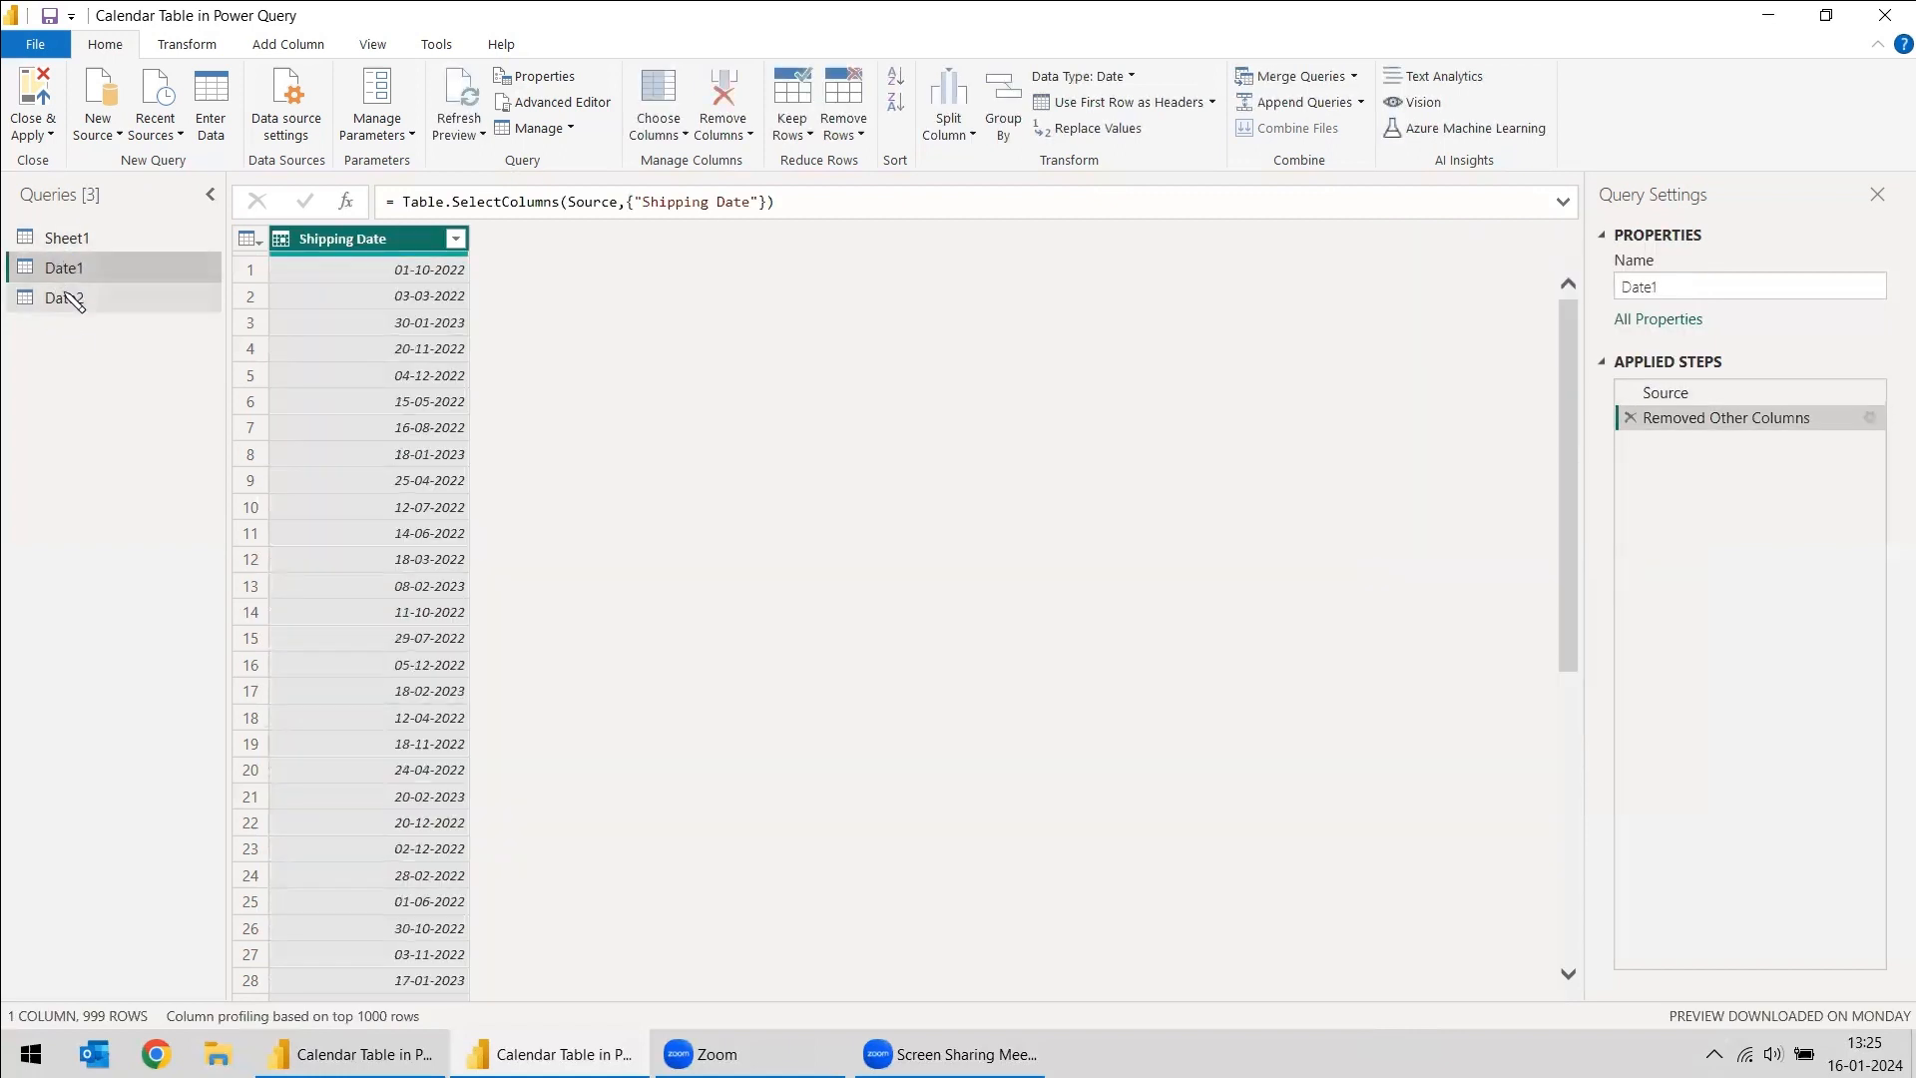
left_click(75, 301)
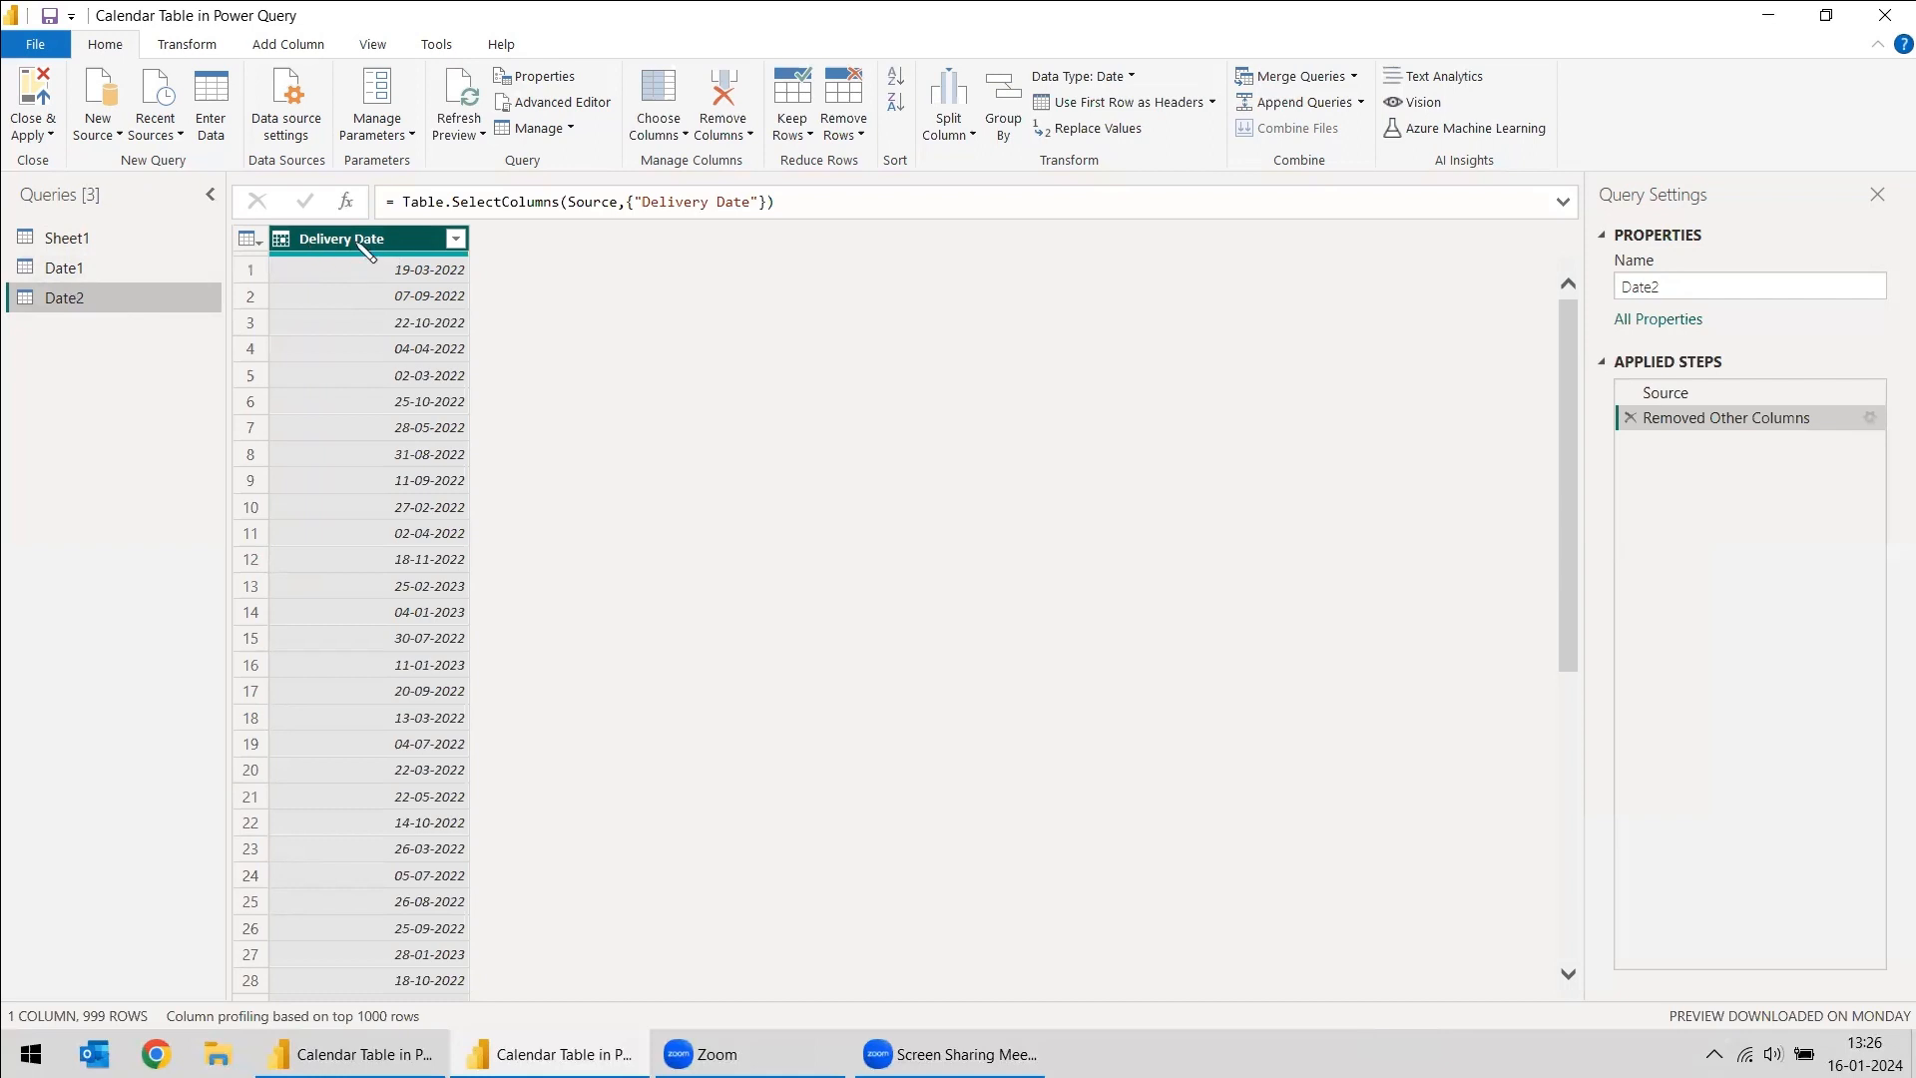
left_click(99, 267)
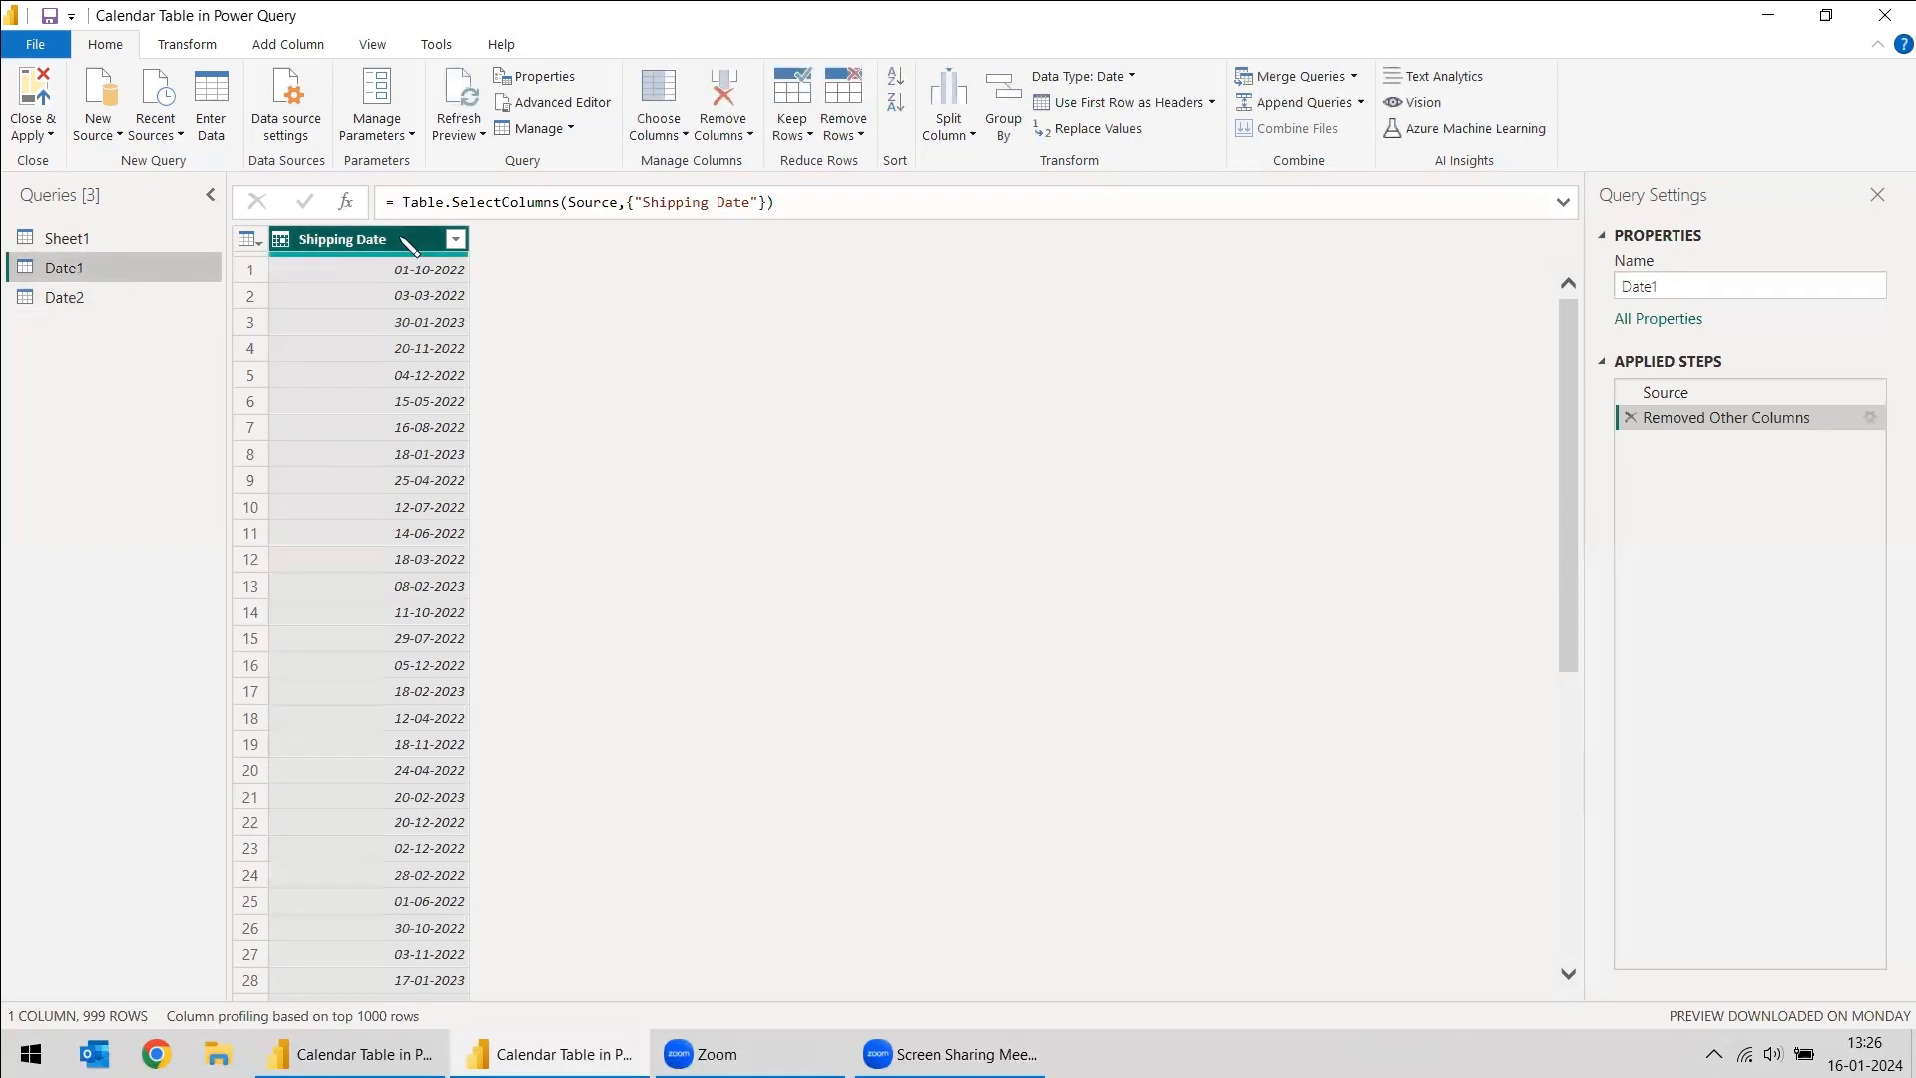
right_click(398, 239)
left_click(469, 675)
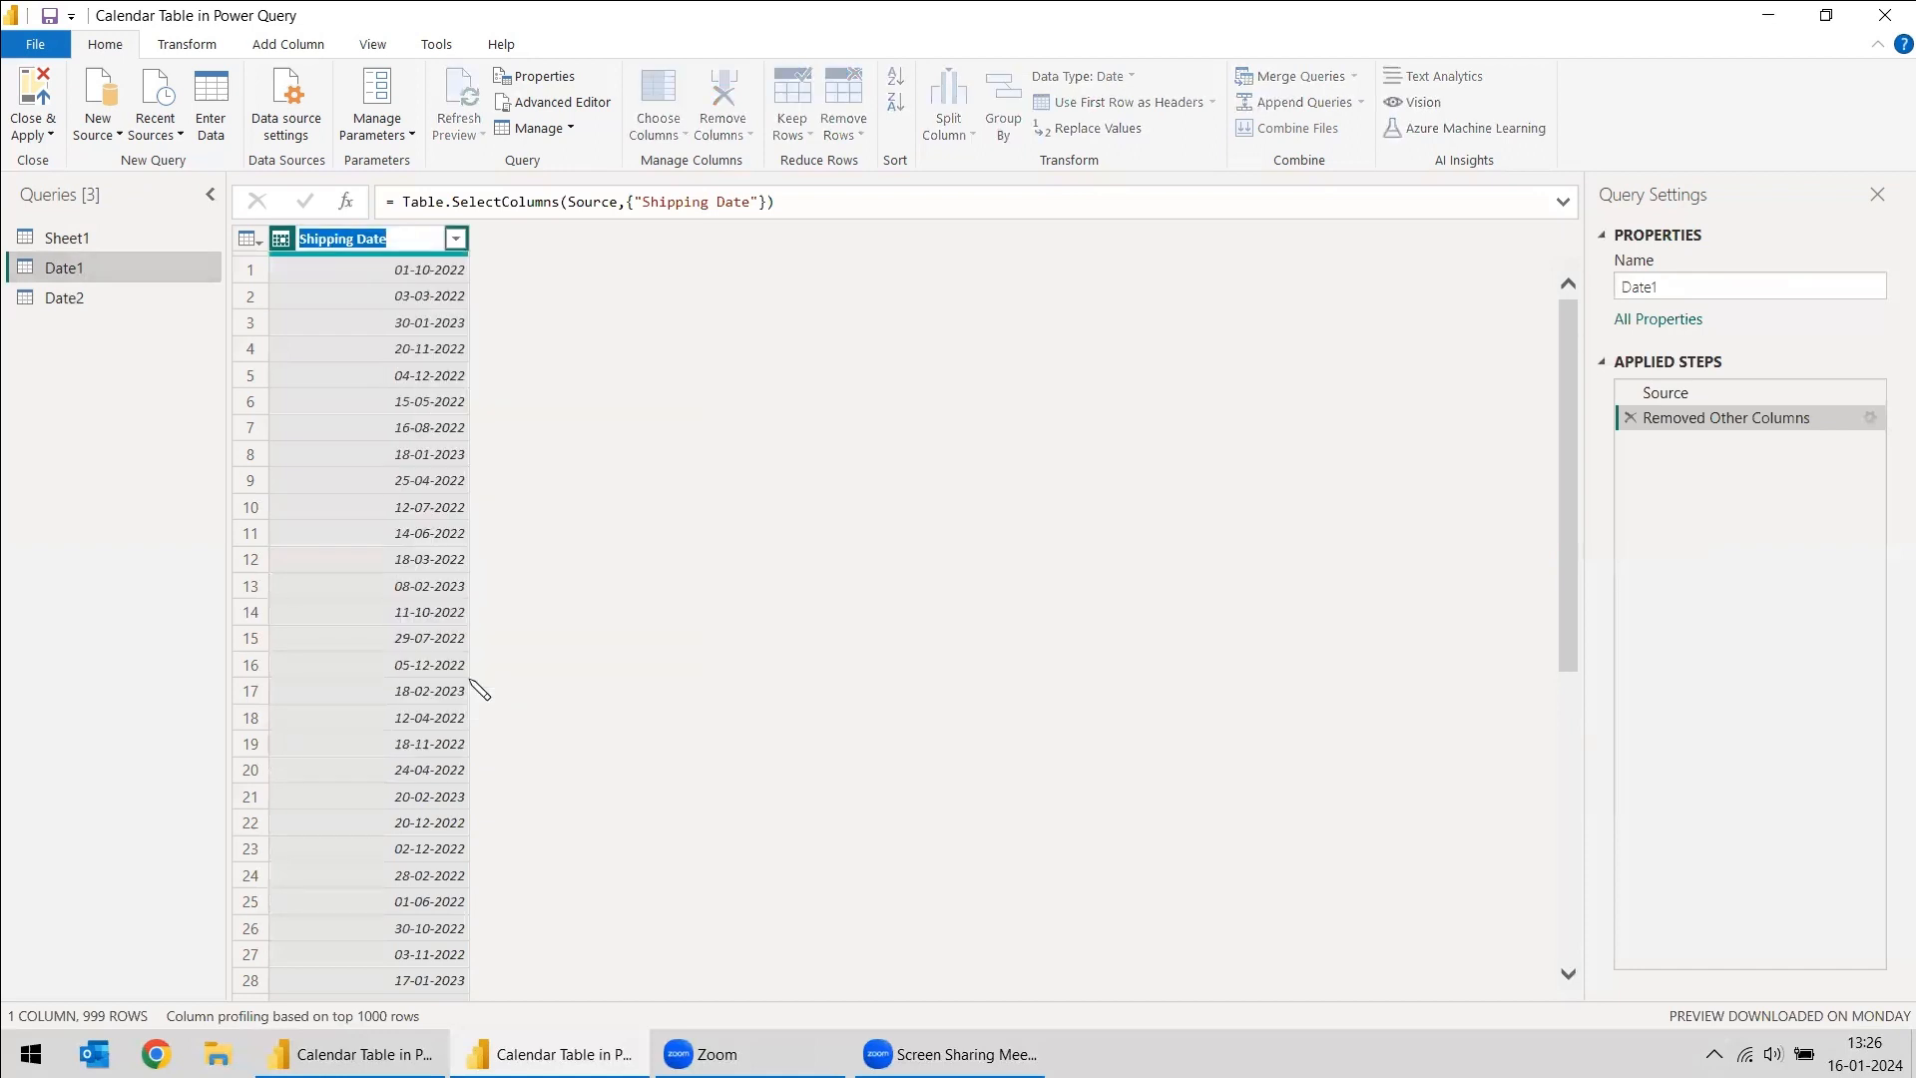
type("Date")
- Rename the Delivery Date column in the Date2 query as Date
left_click(66, 302)
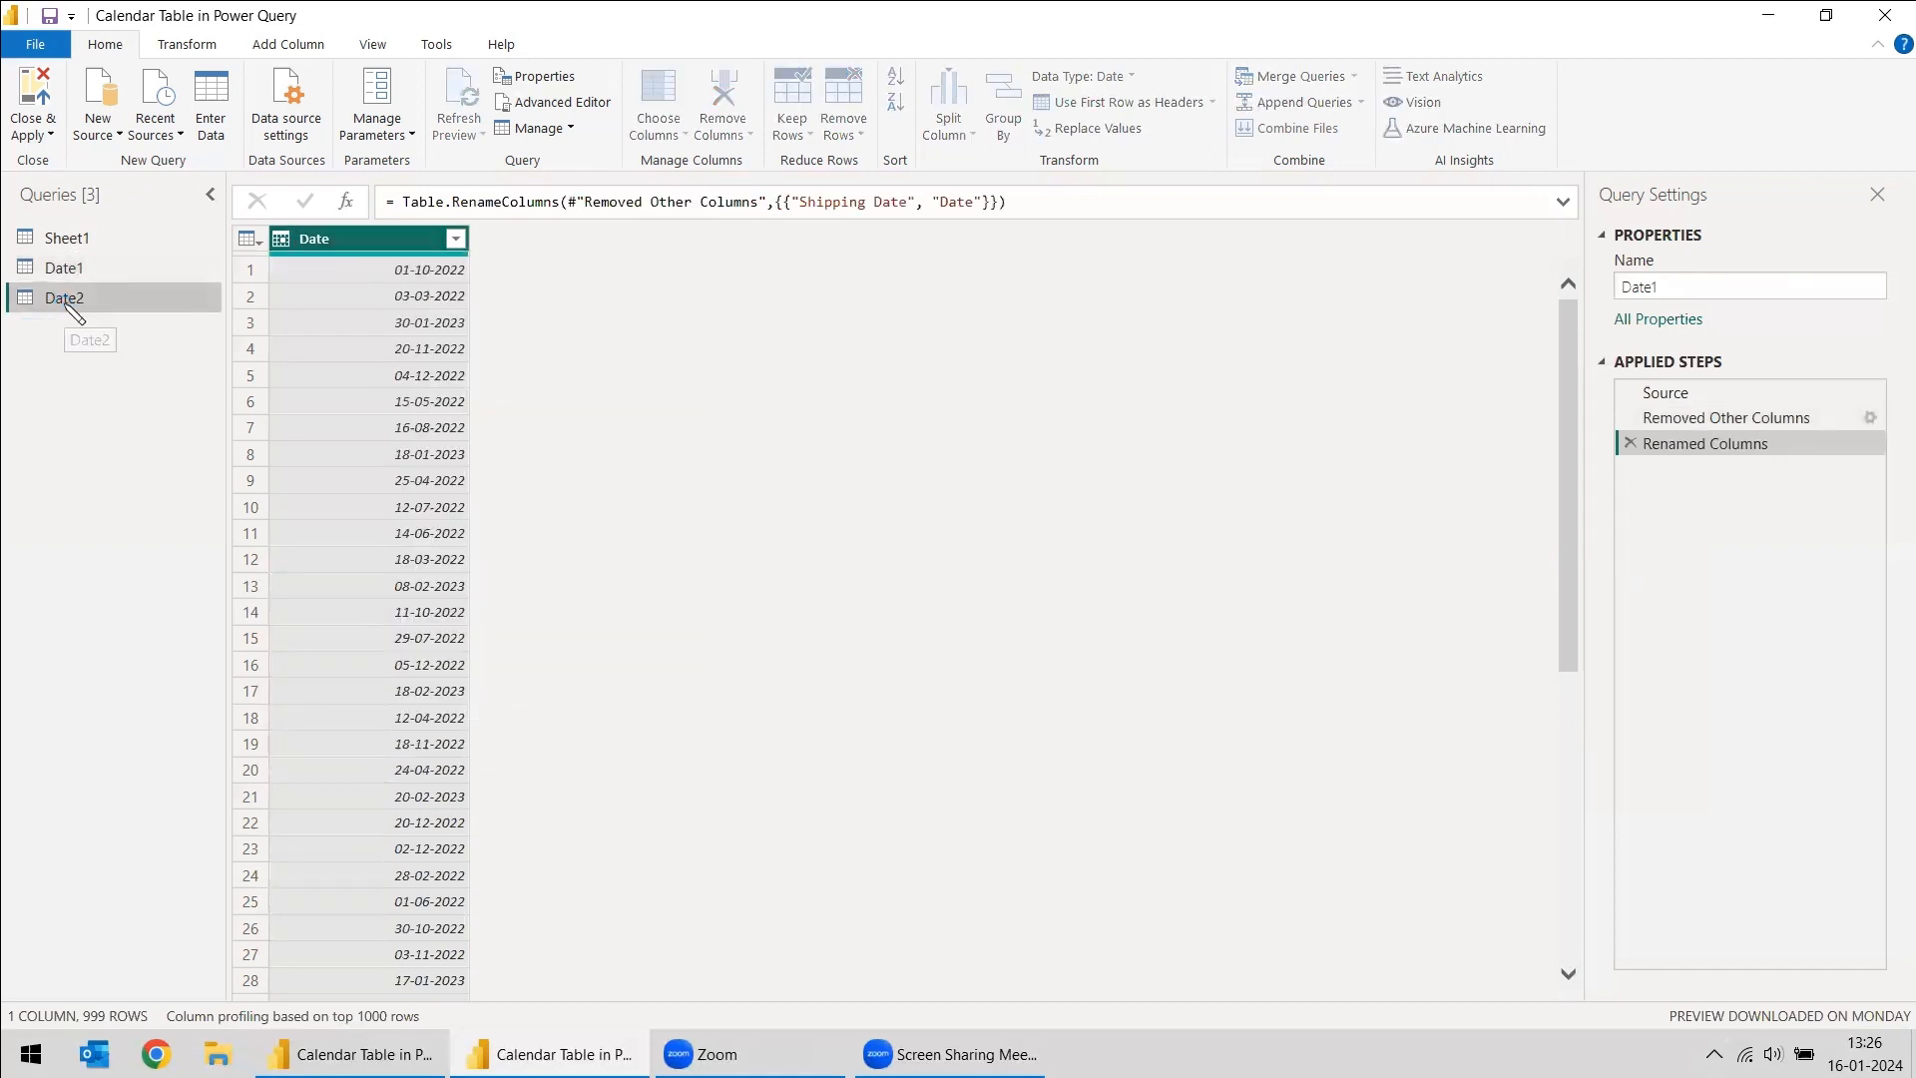
right_click(399, 244)
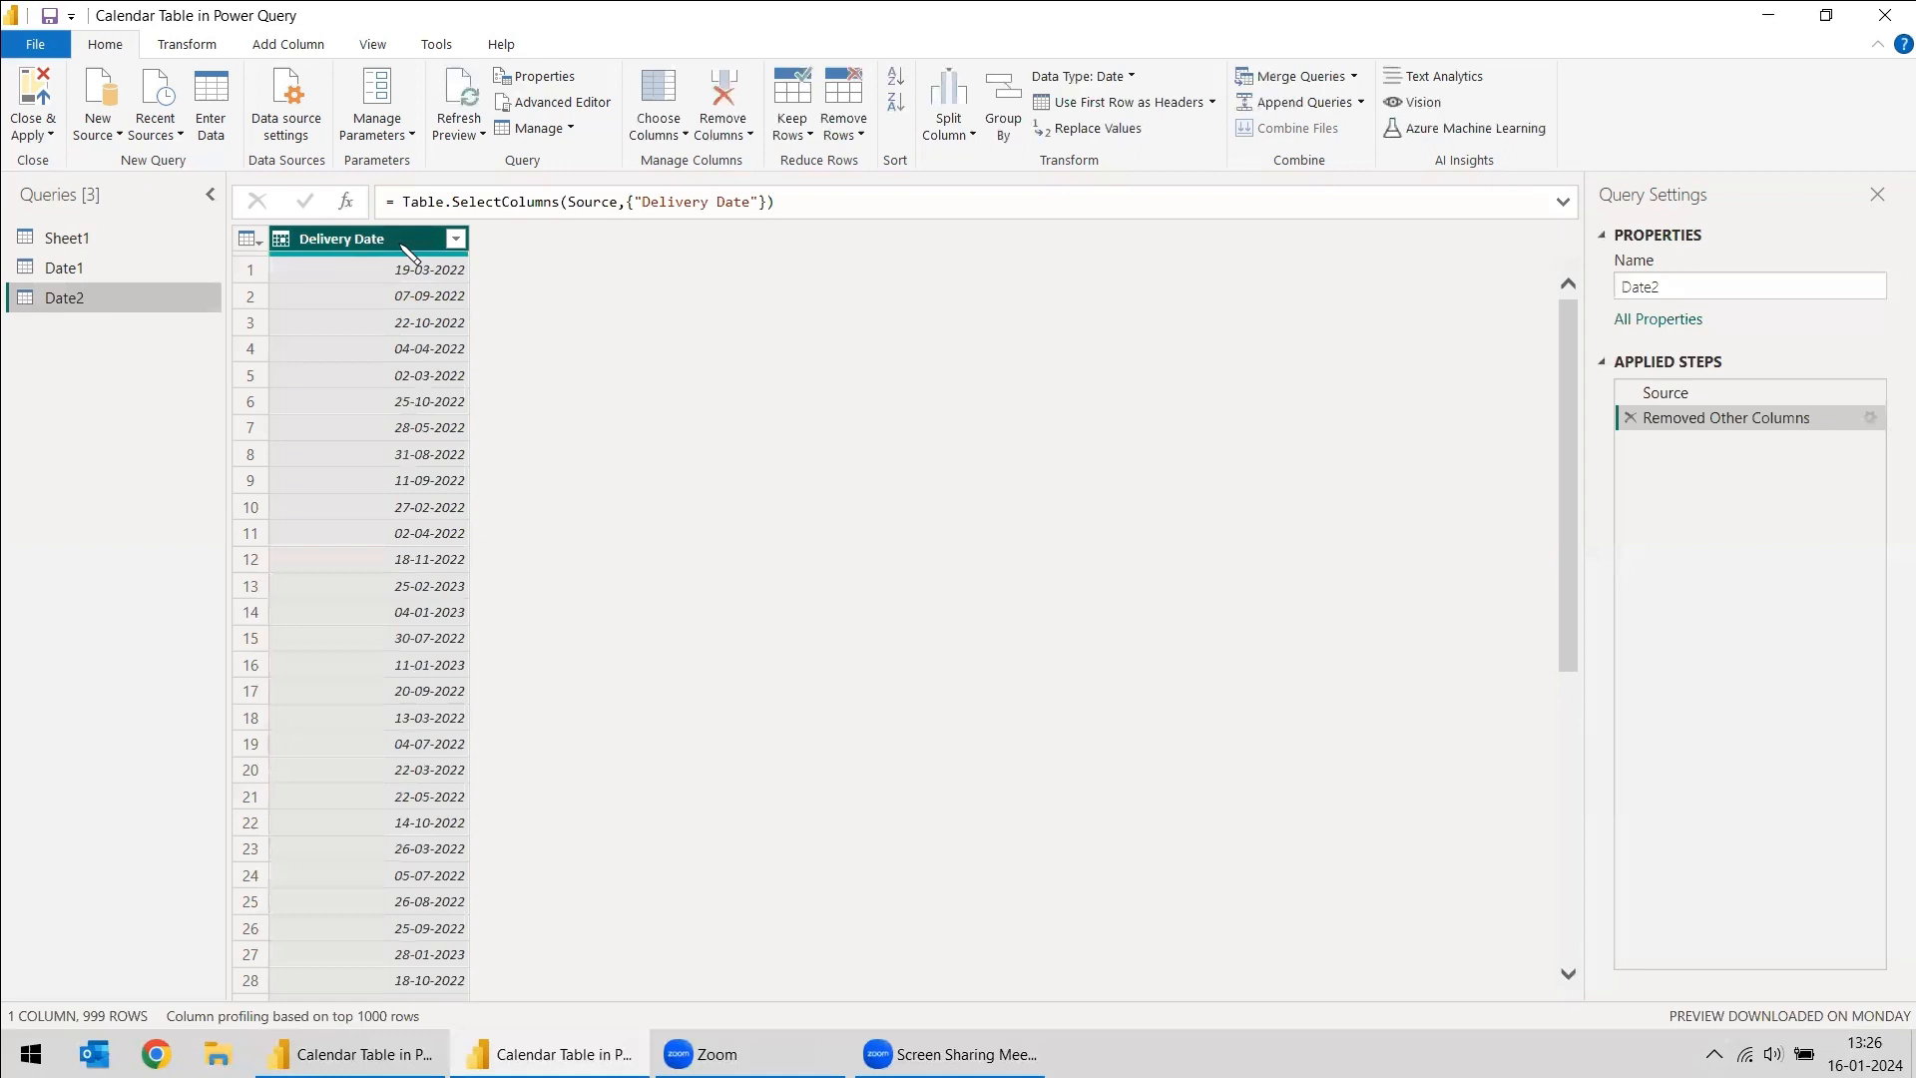
left_click(461, 683)
type("Date")
key("Return")
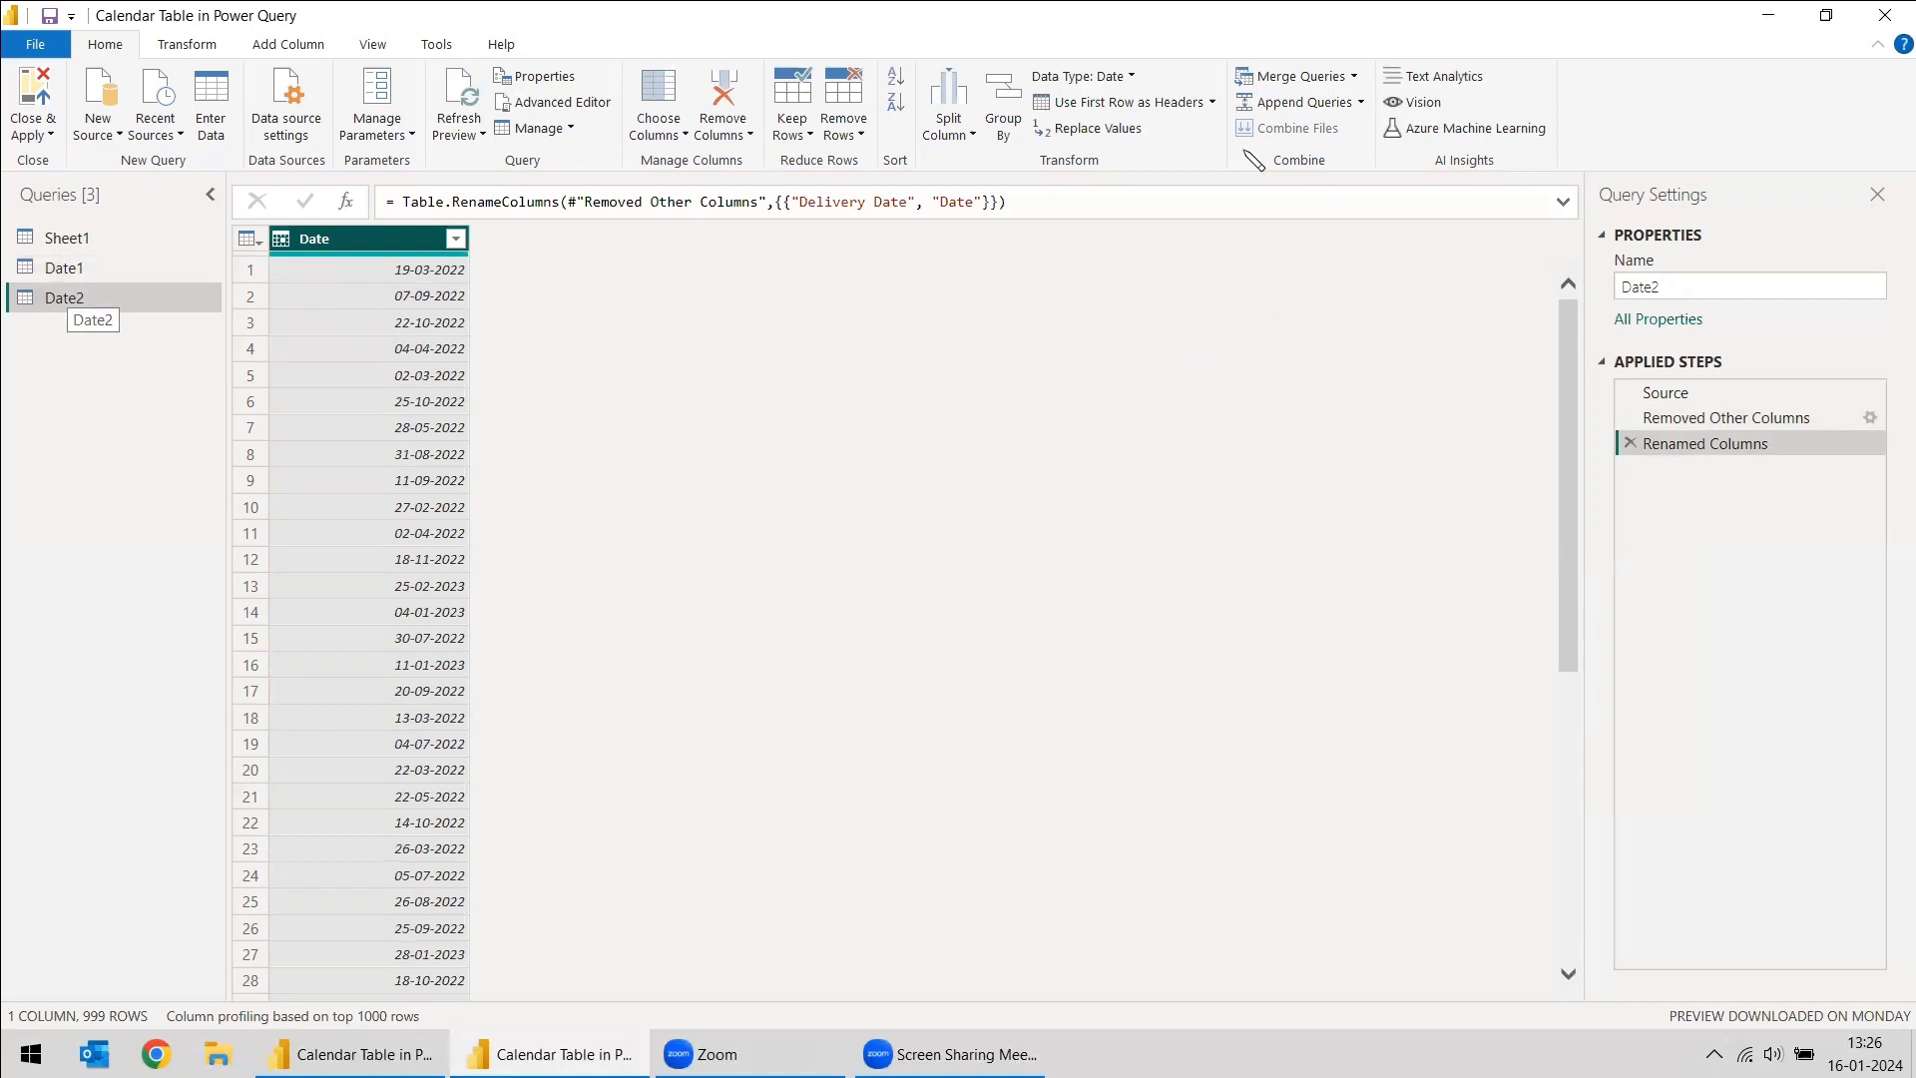
- Append the queries as a new one, with Date2 as the first table and Date1 as the second
left_click(1361, 102)
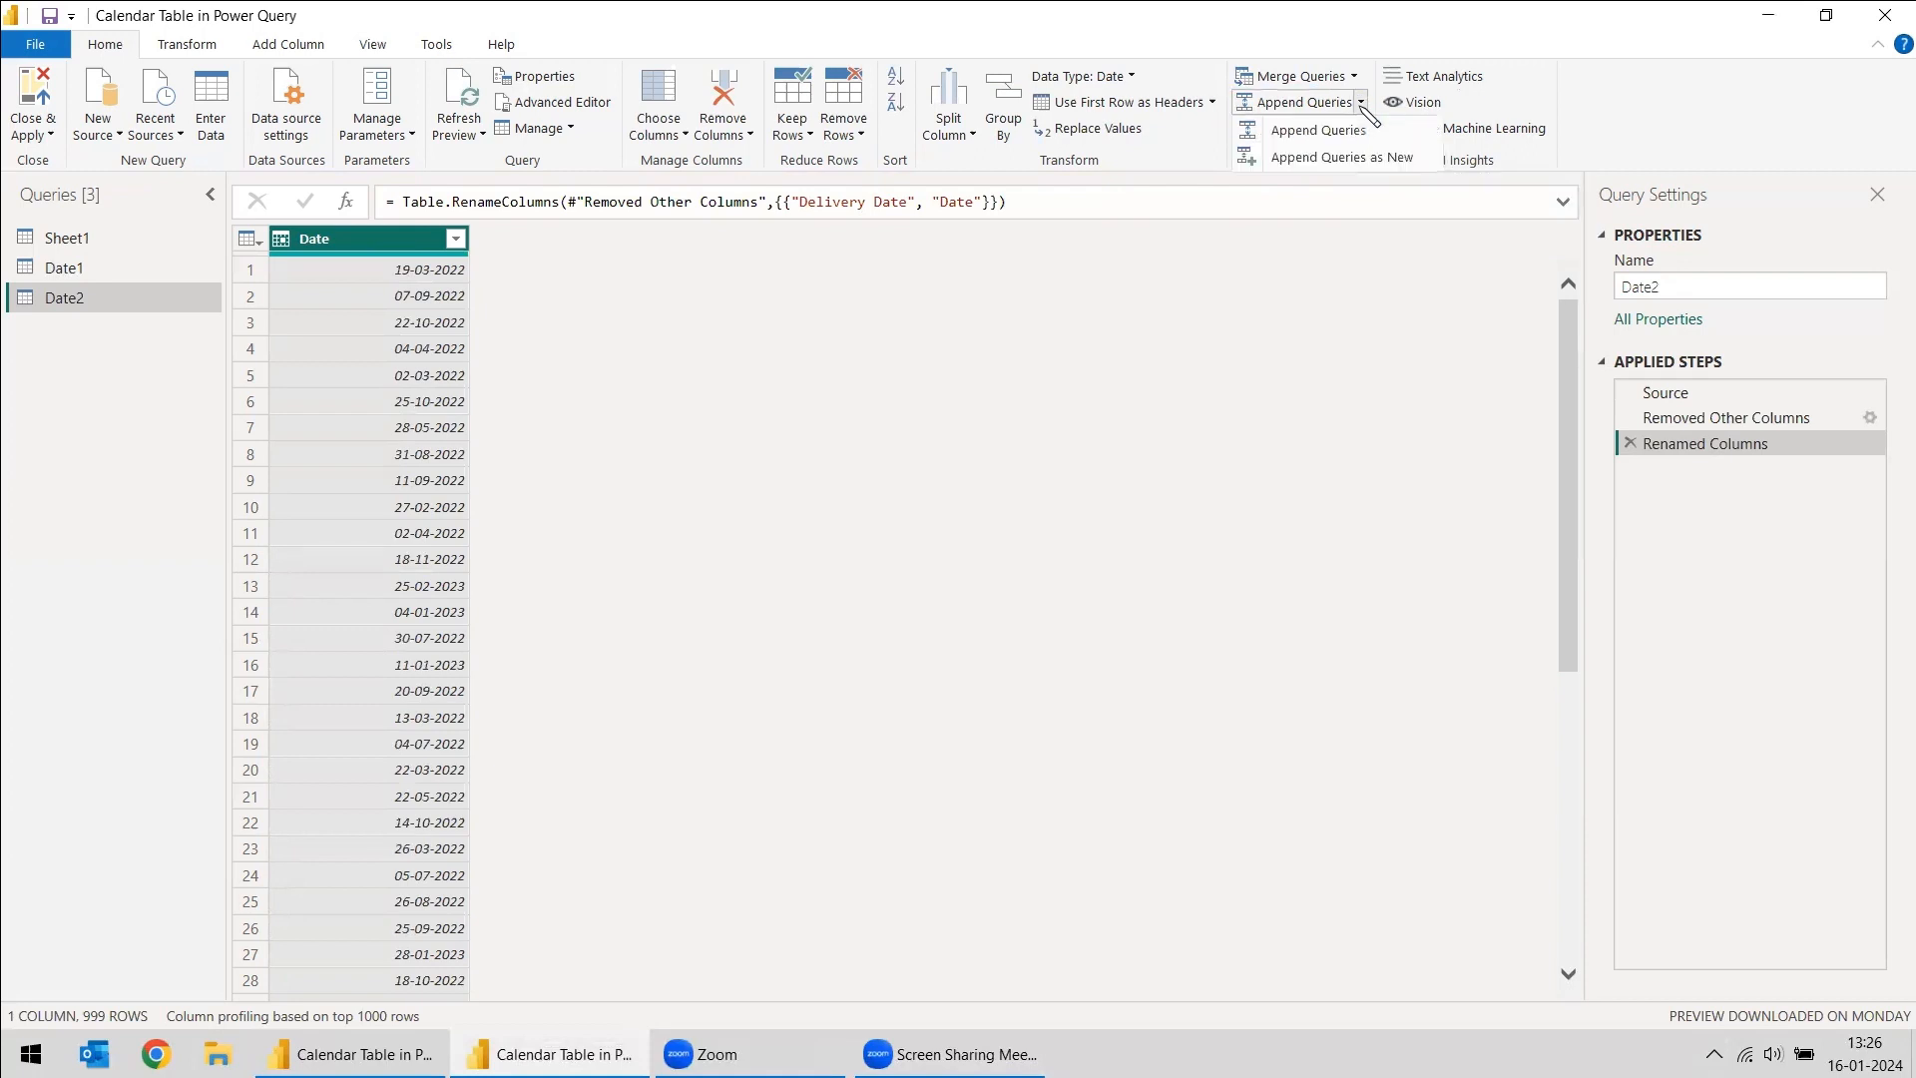
left_click(1330, 158)
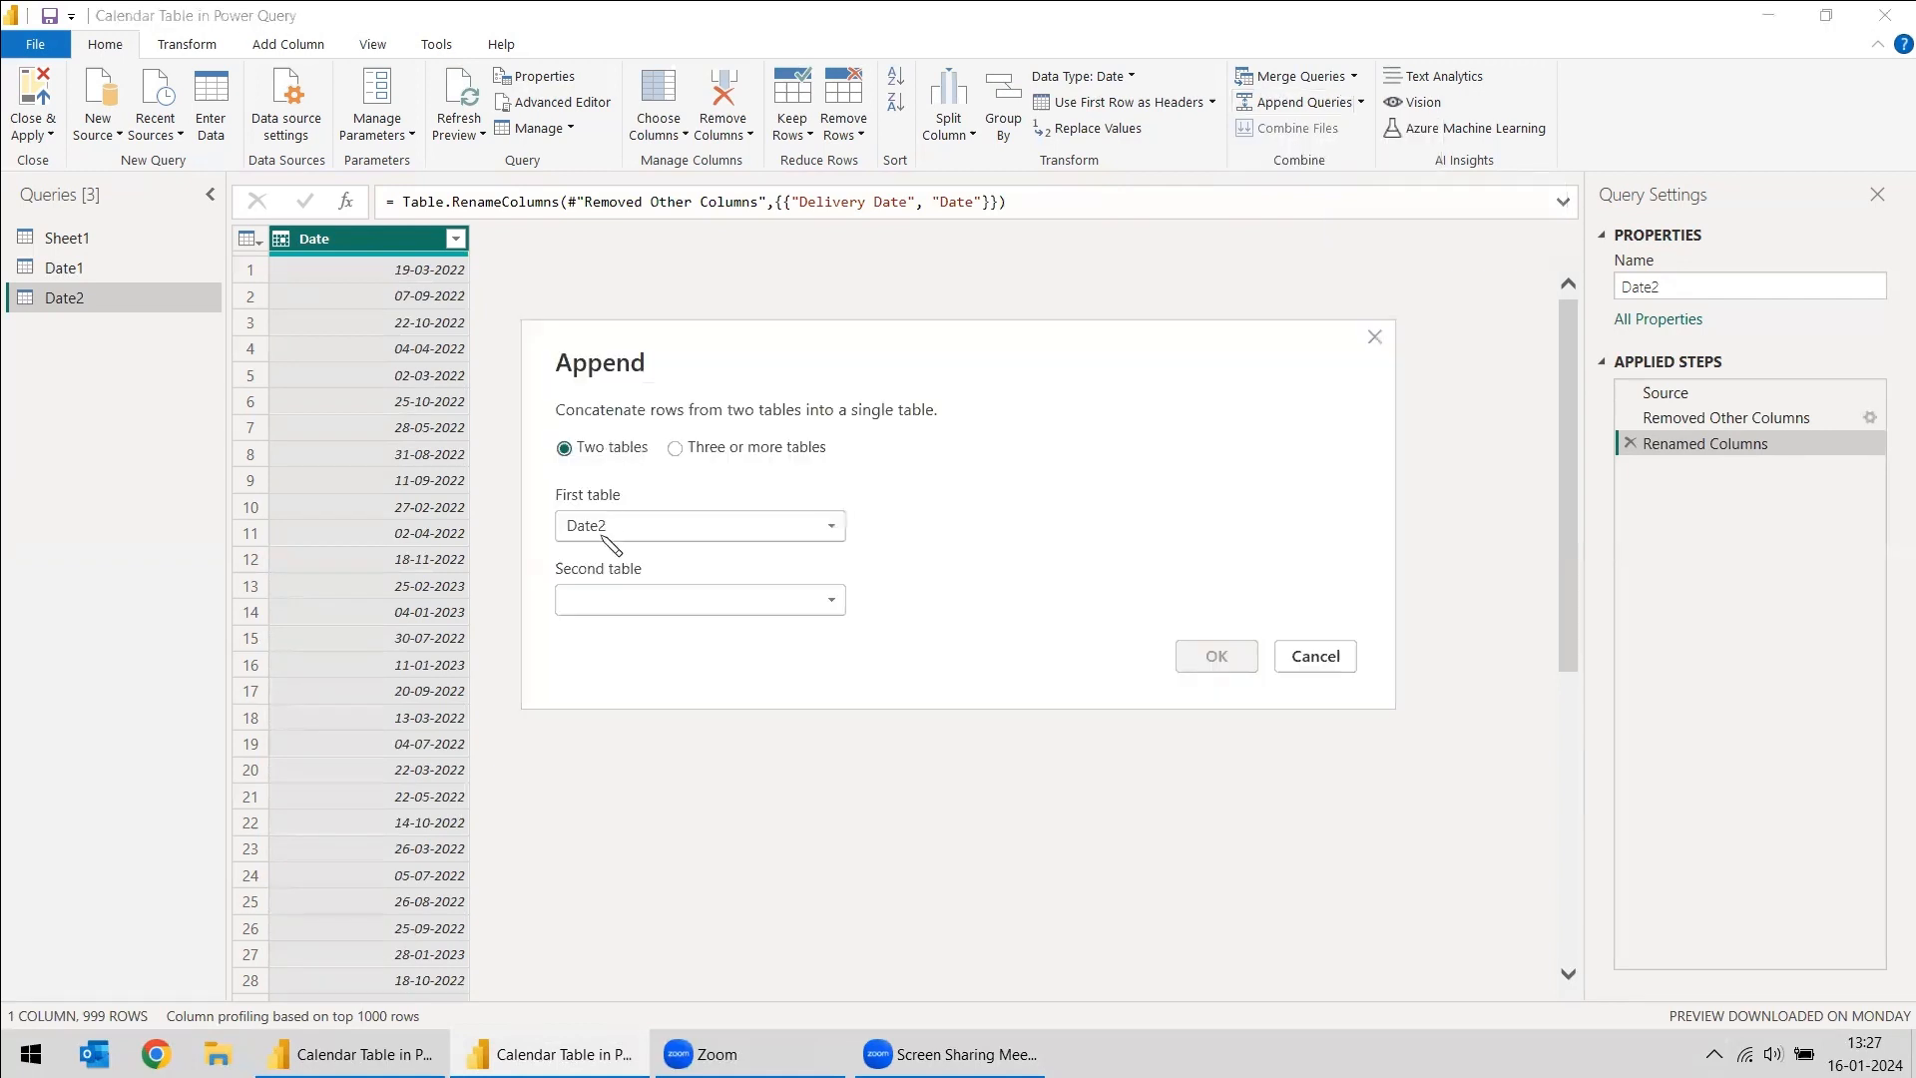
left_click(651, 527)
left_click(598, 604)
left_click(639, 600)
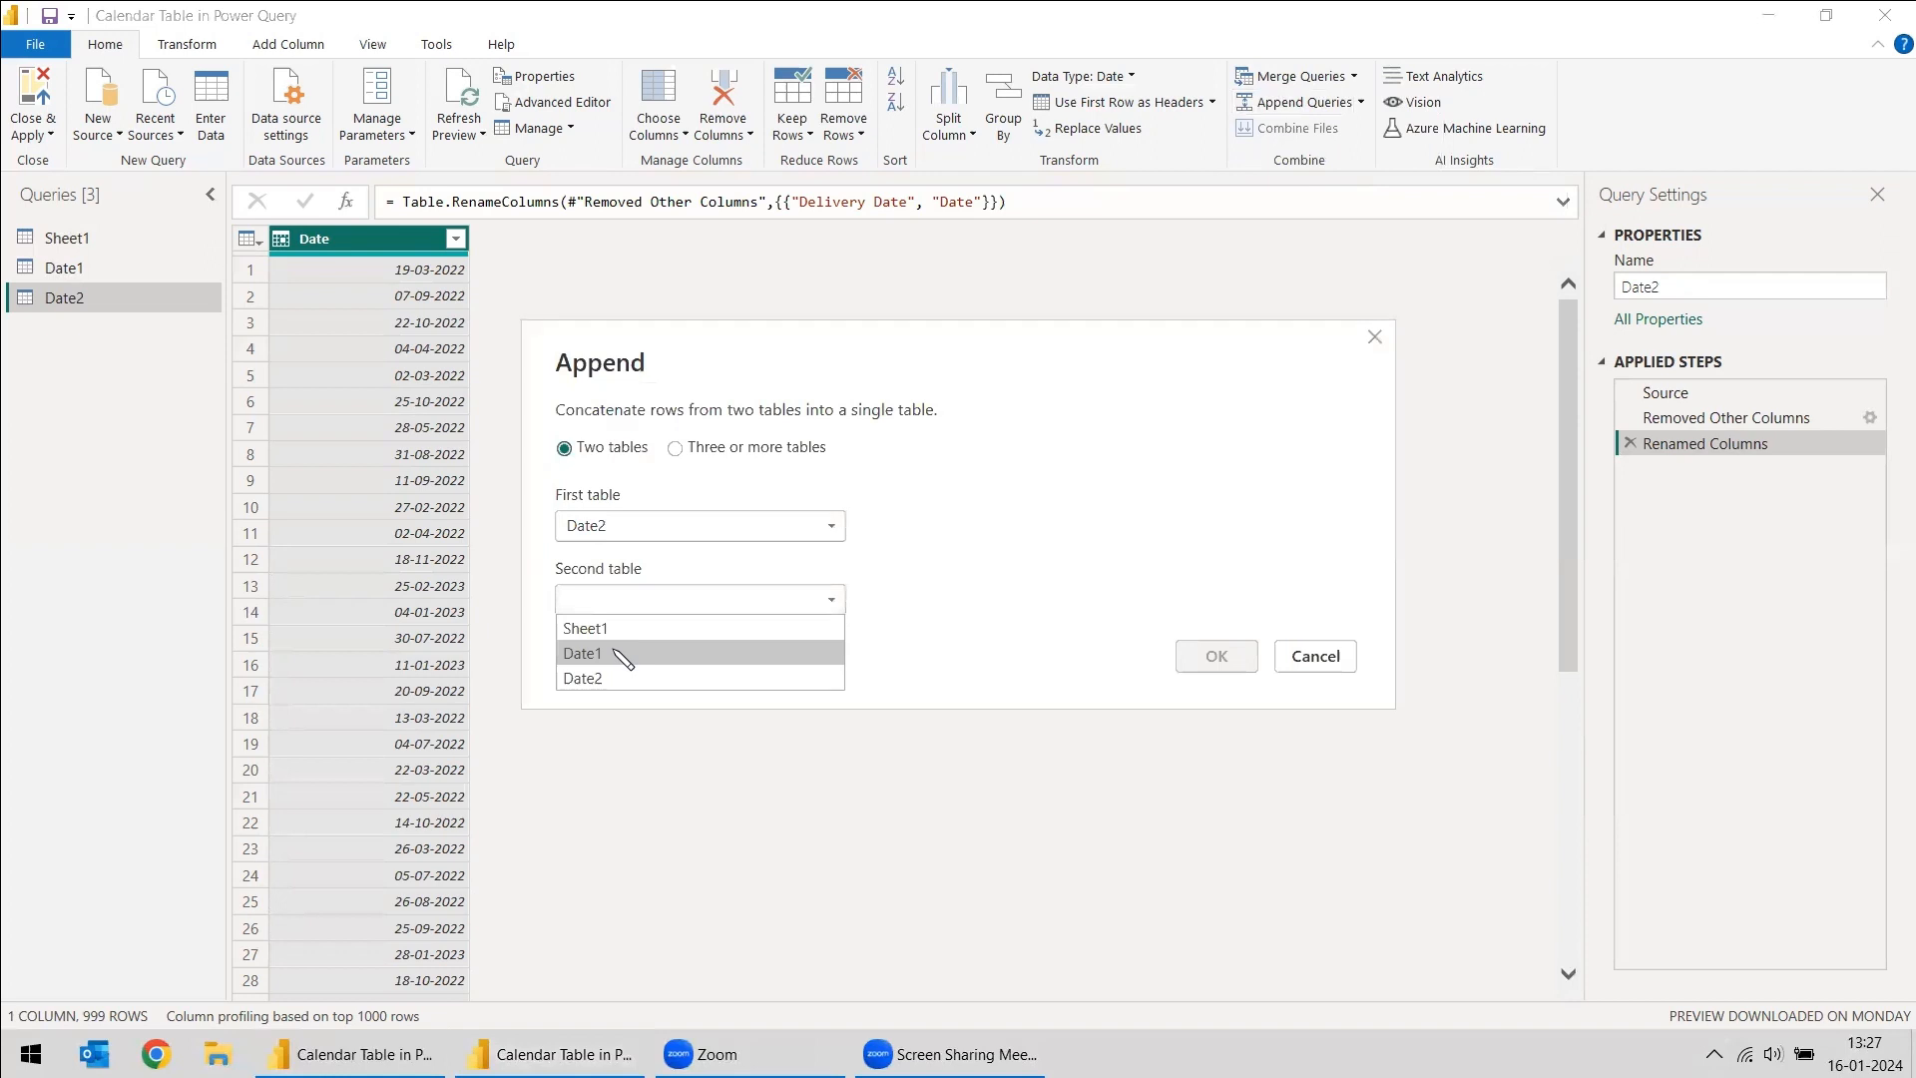
left_click(623, 654)
left_click(1217, 656)
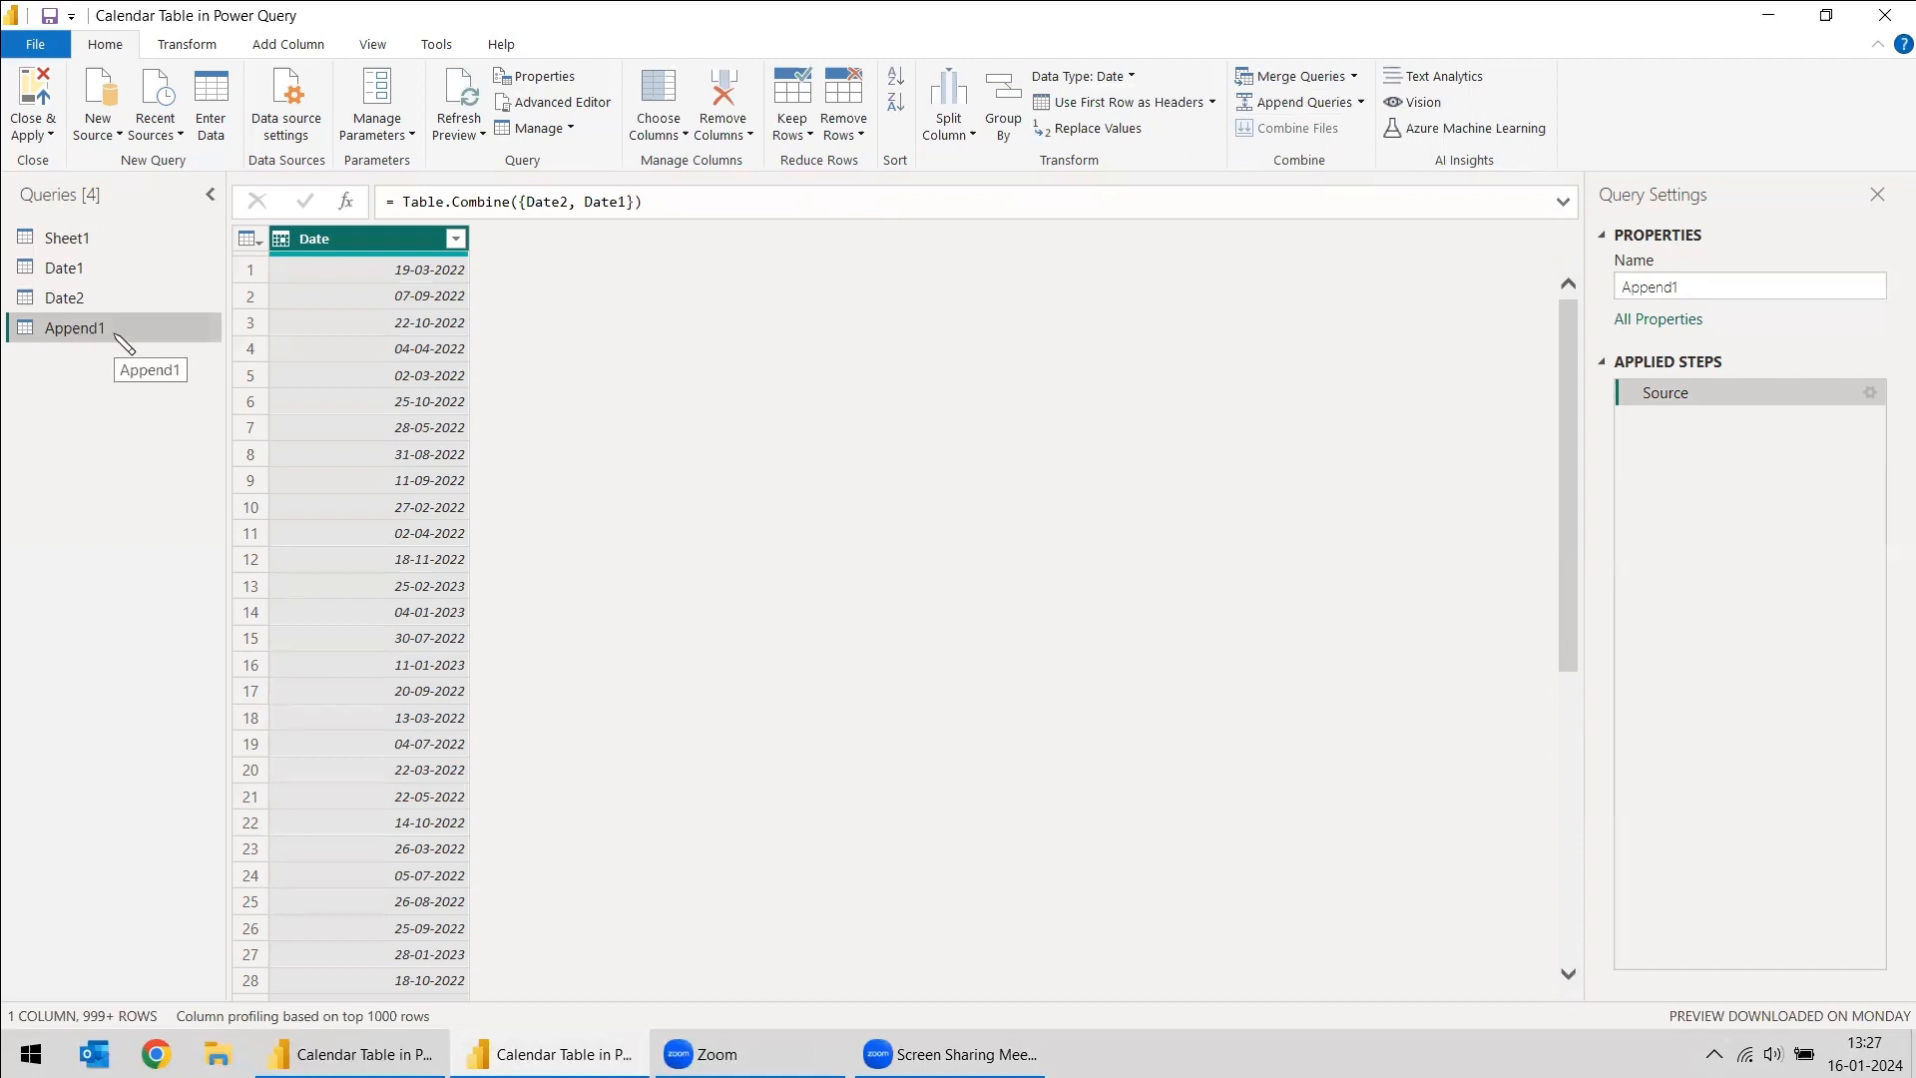
- Disable loading for the Date1 and Date2 queries
right_click(74, 267)
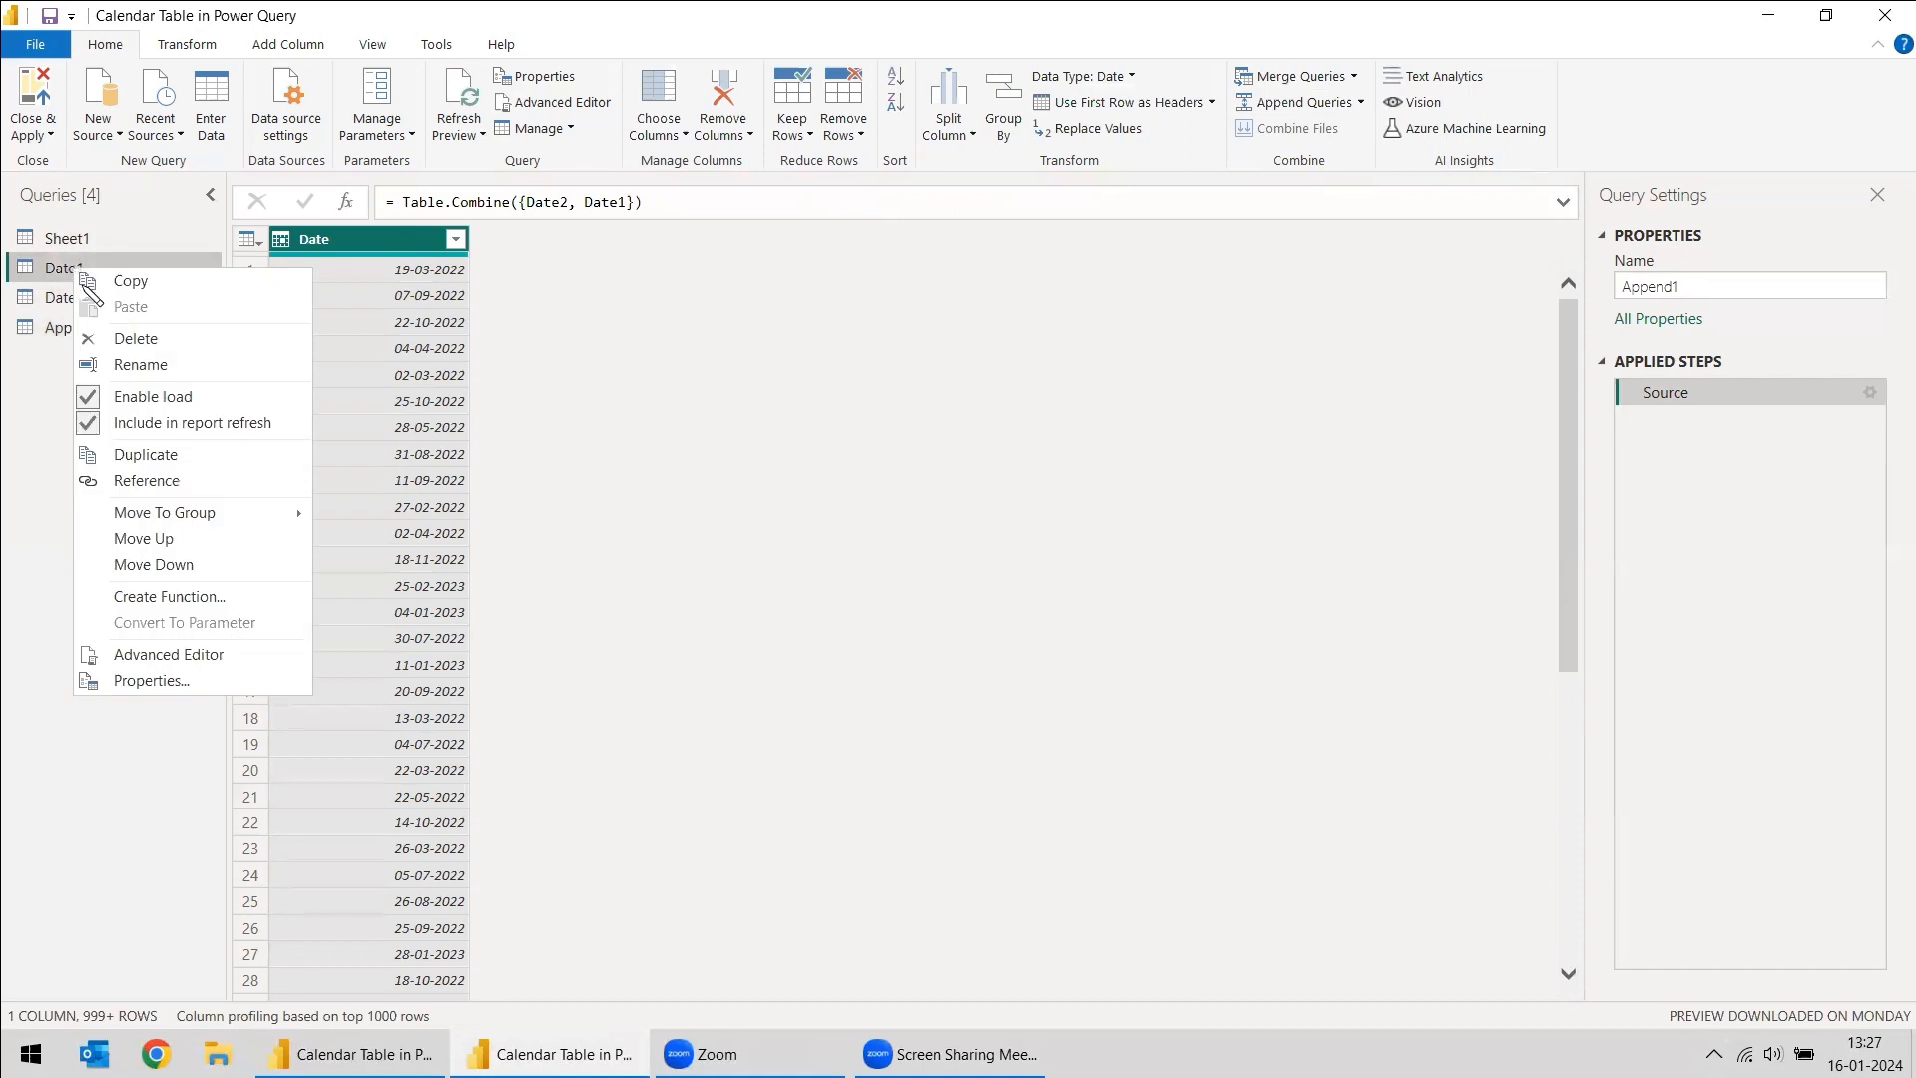
left_click(125, 404)
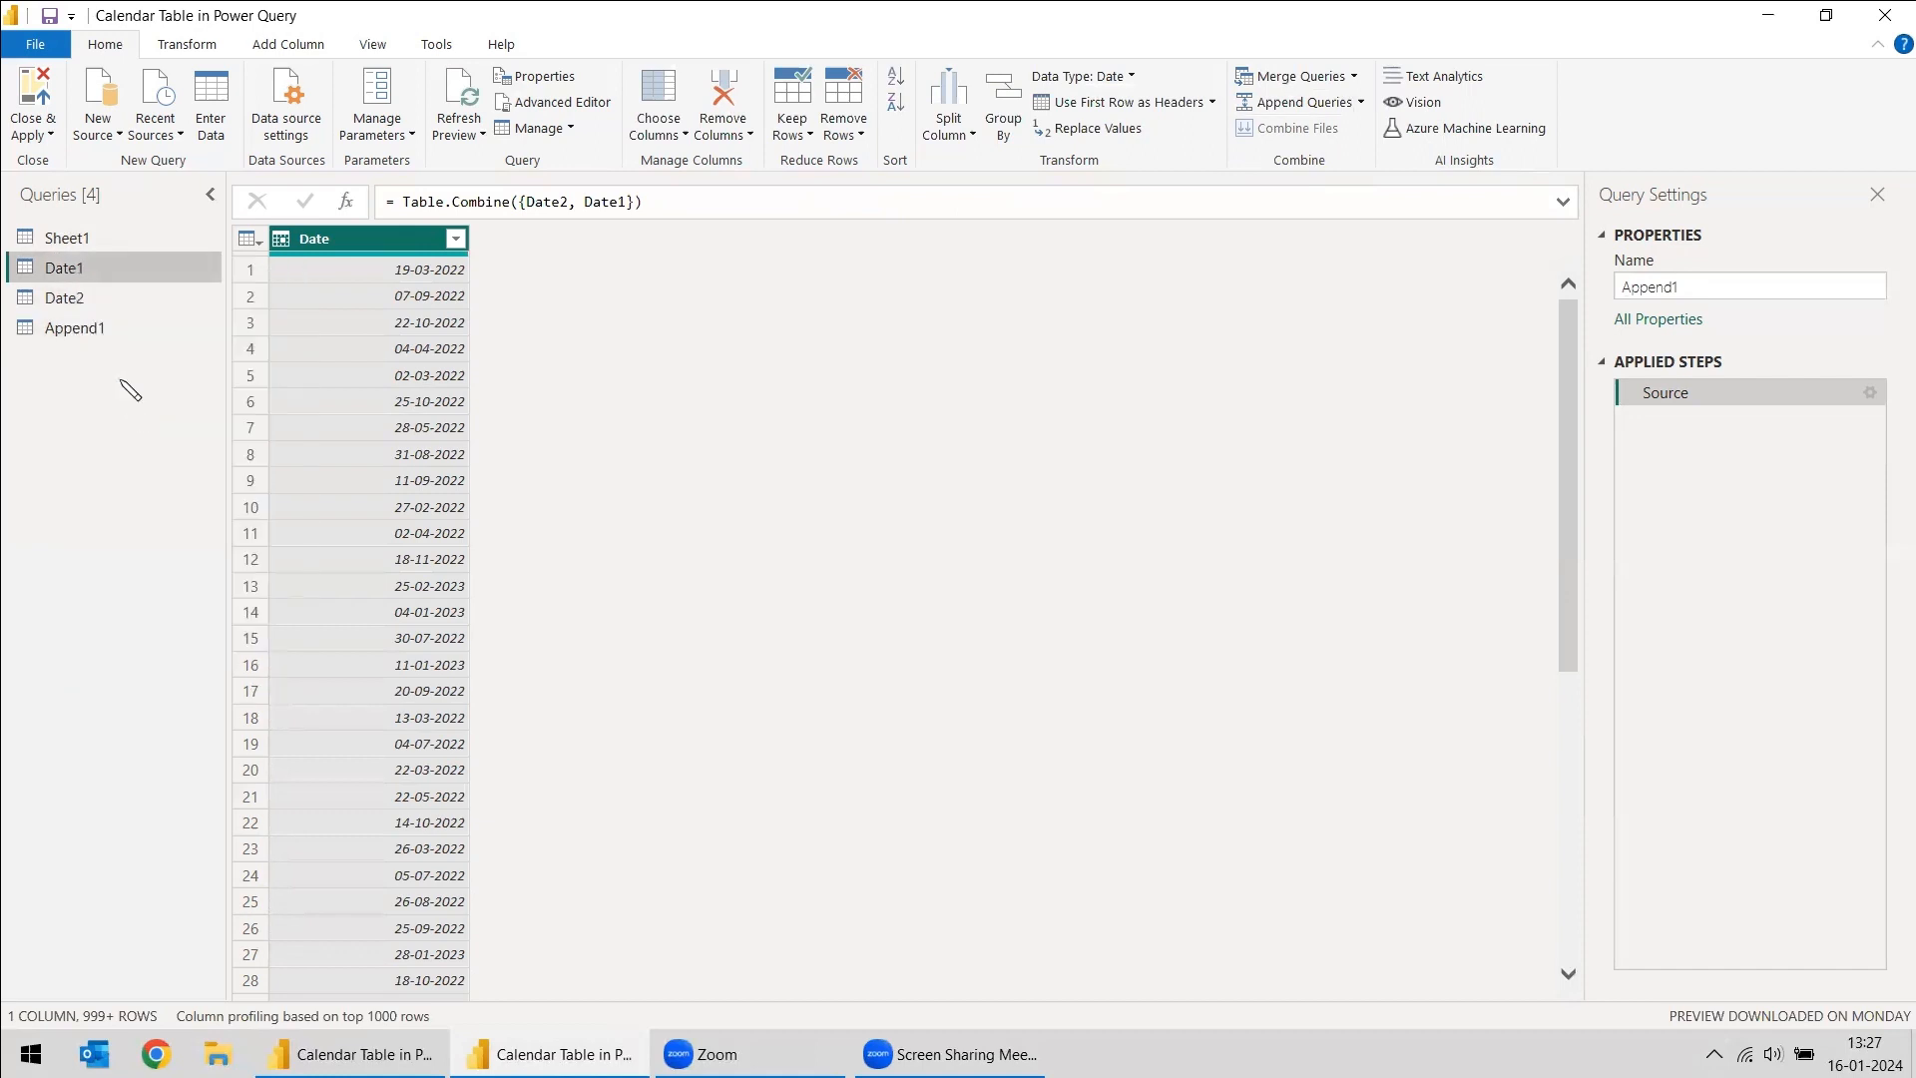
right_click(72, 299)
left_click(119, 427)
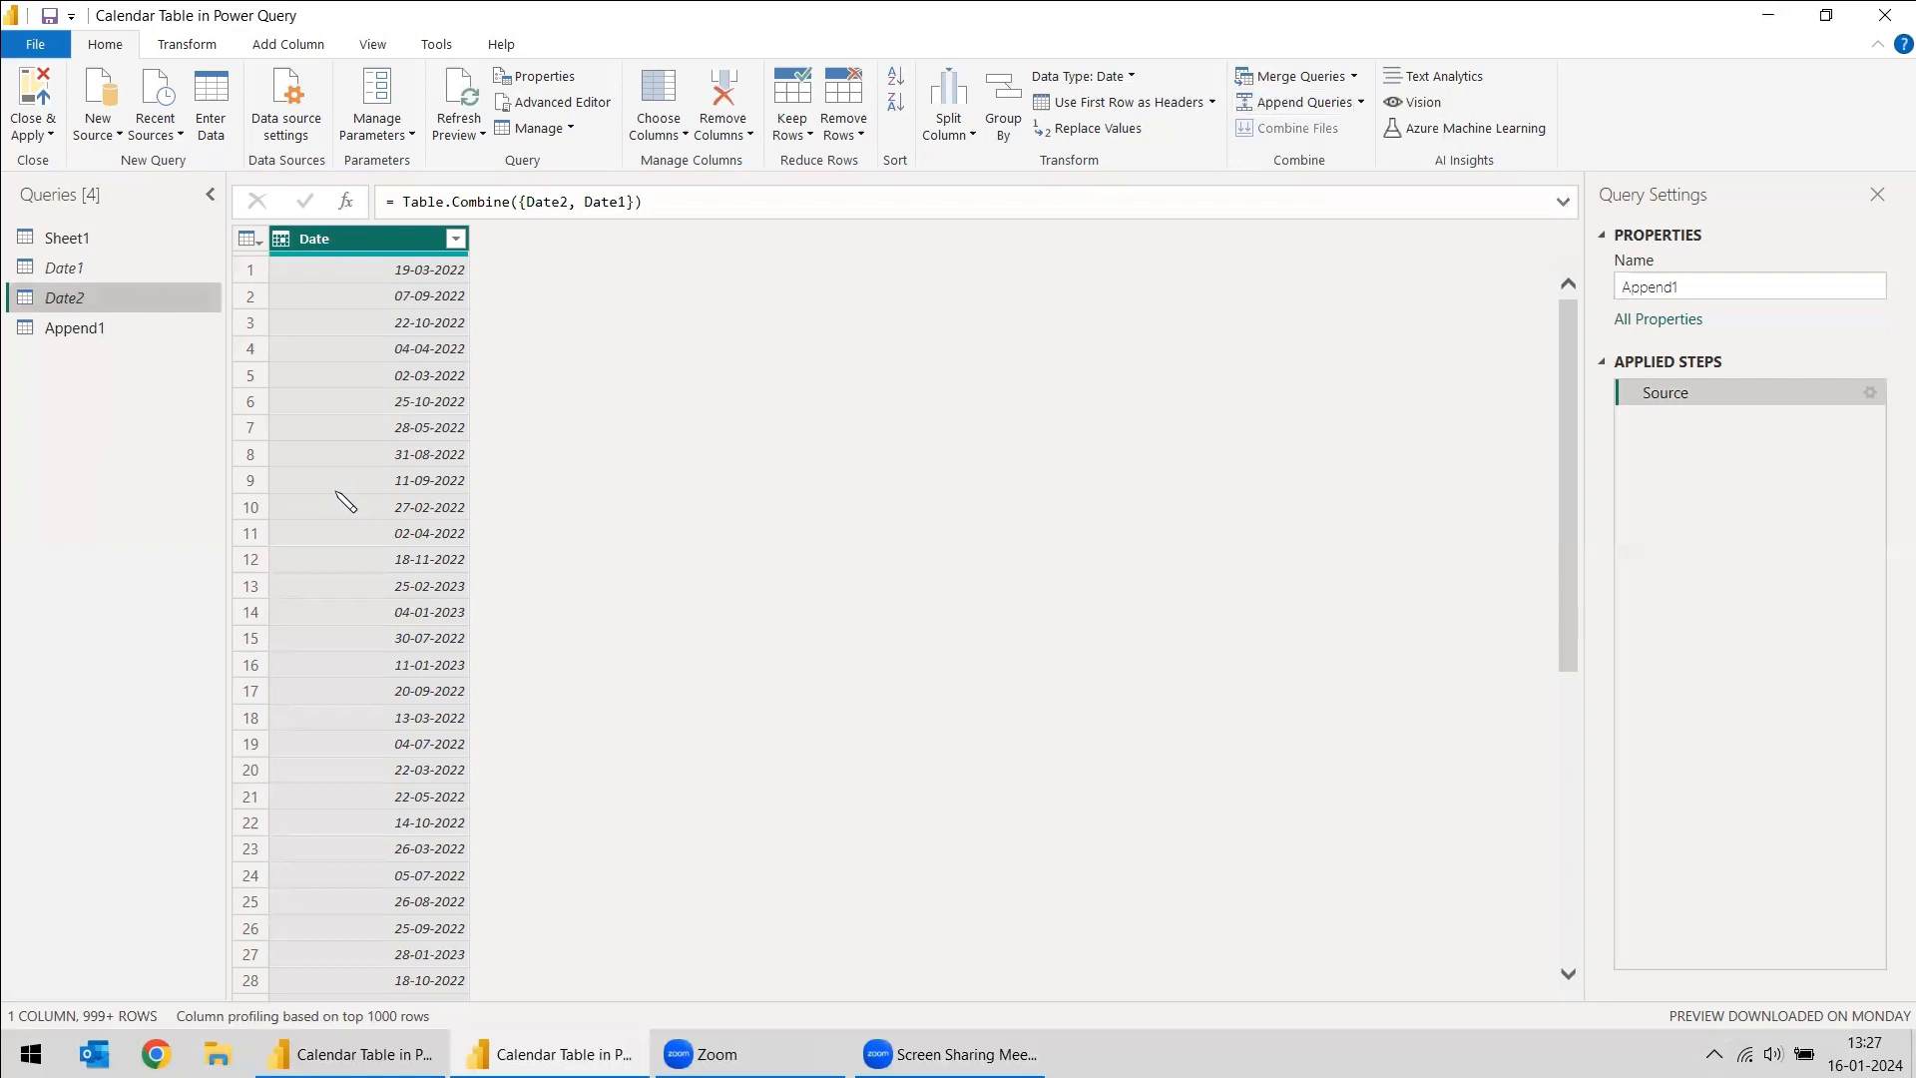
- Duplicate the Date column in the Append1 query
right_click(352, 245)
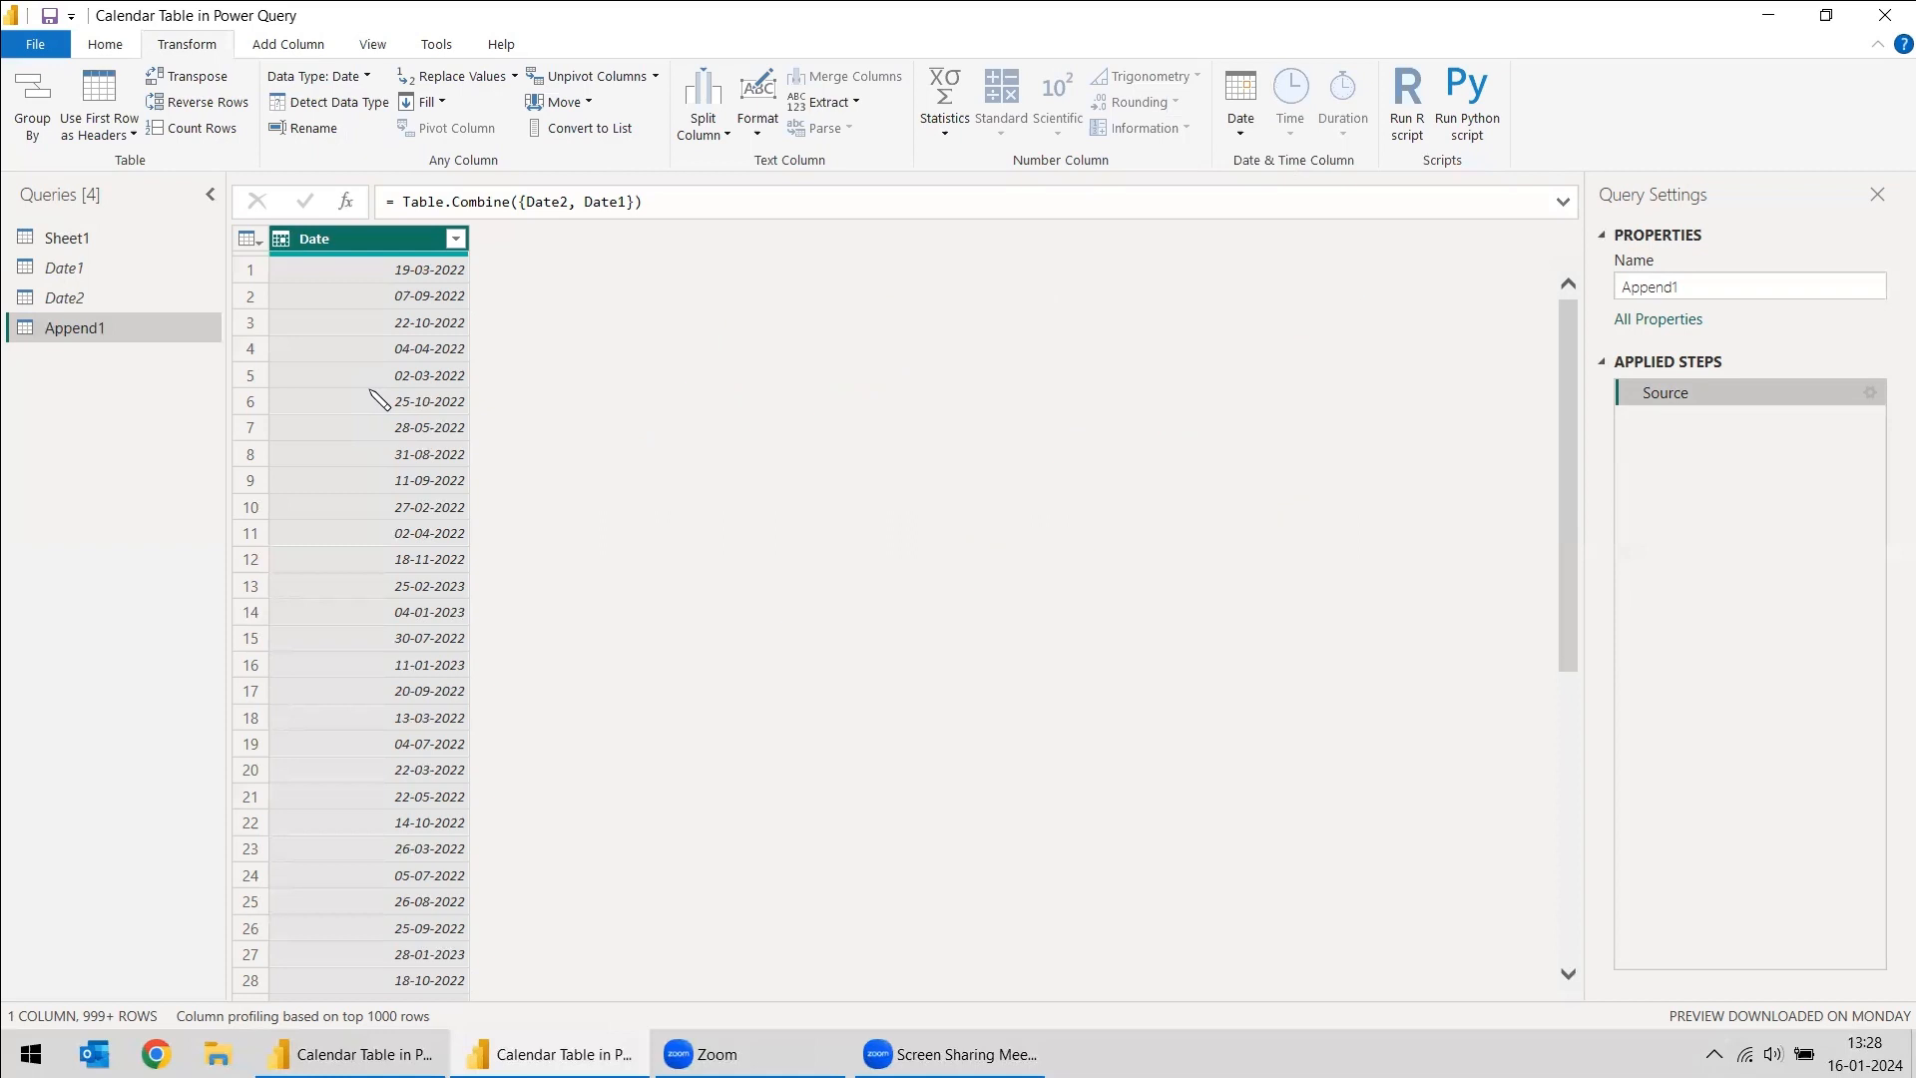
right_click(364, 241)
left_click(464, 319)
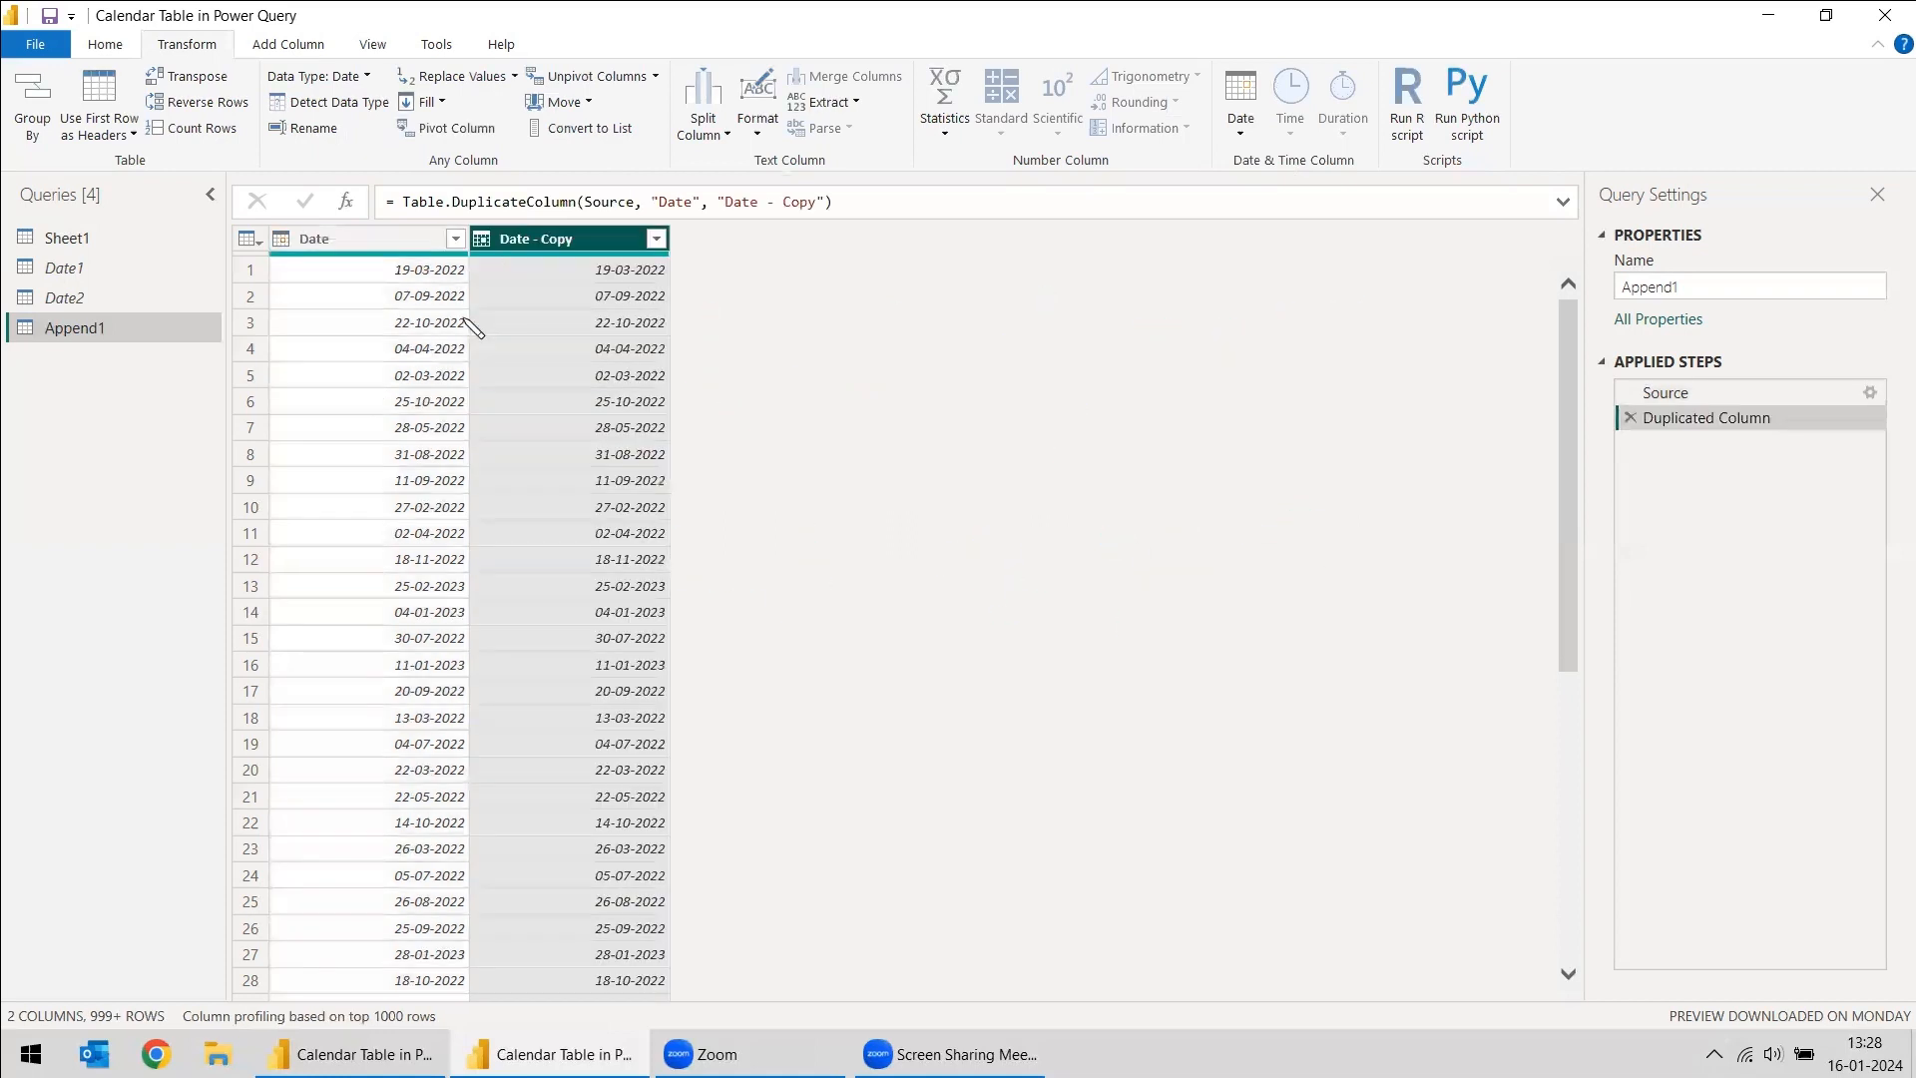
- Transform the original Date column in Append1 to the start of the year
left_click(341, 245)
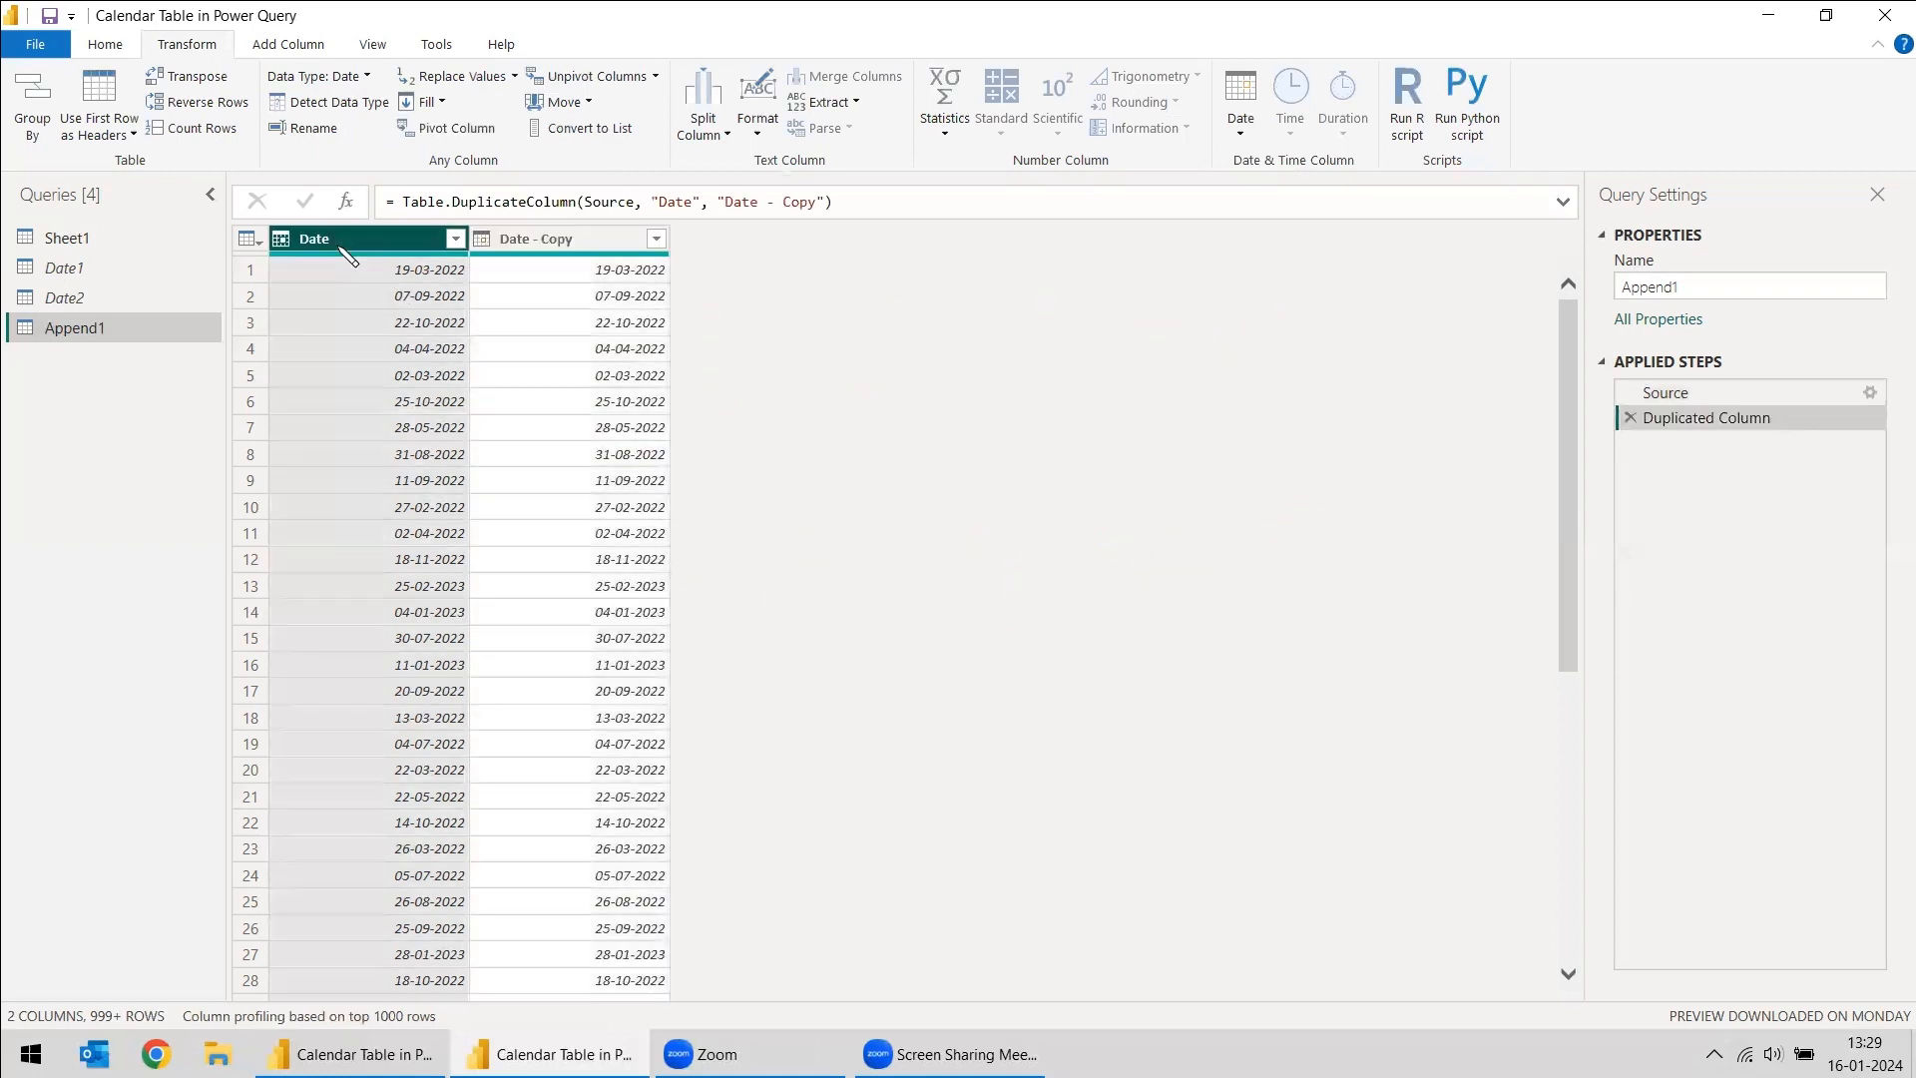
left_click(1243, 128)
mouse_move(1283, 244)
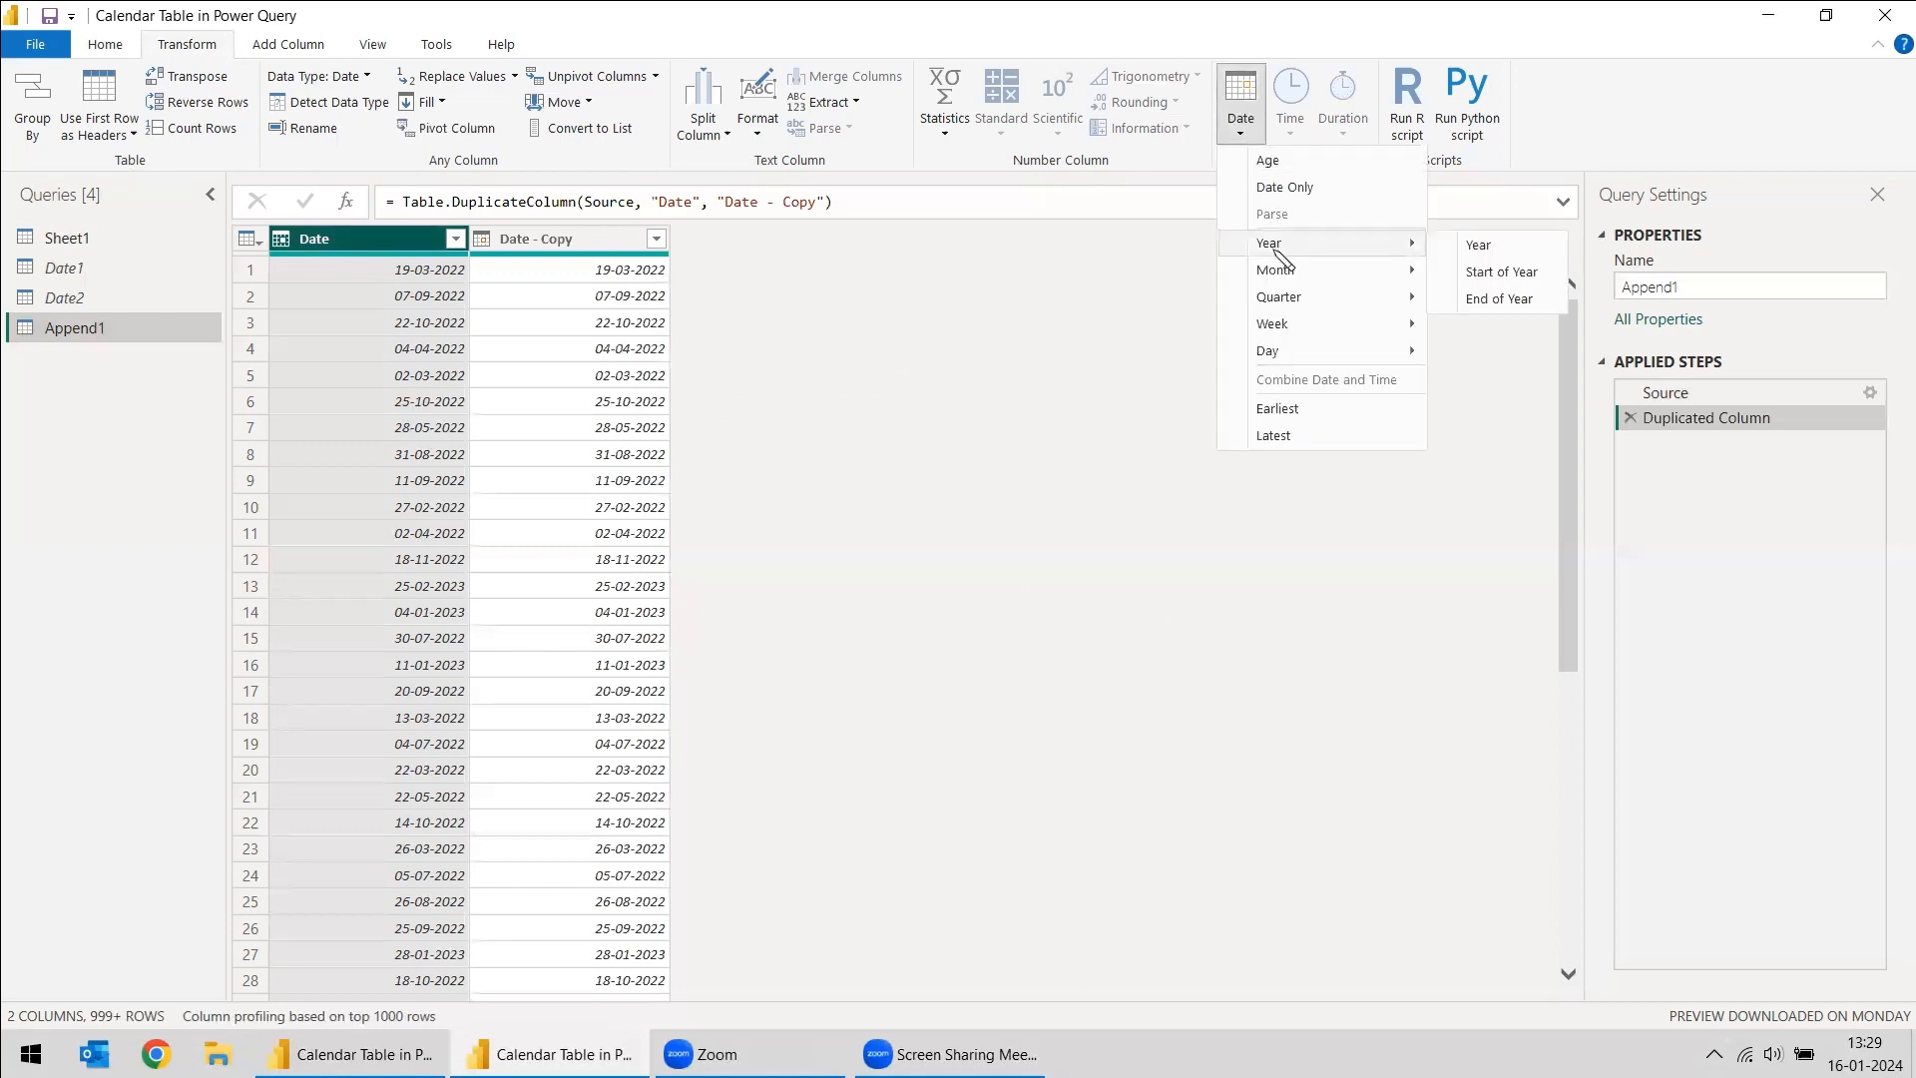
left_click(1507, 273)
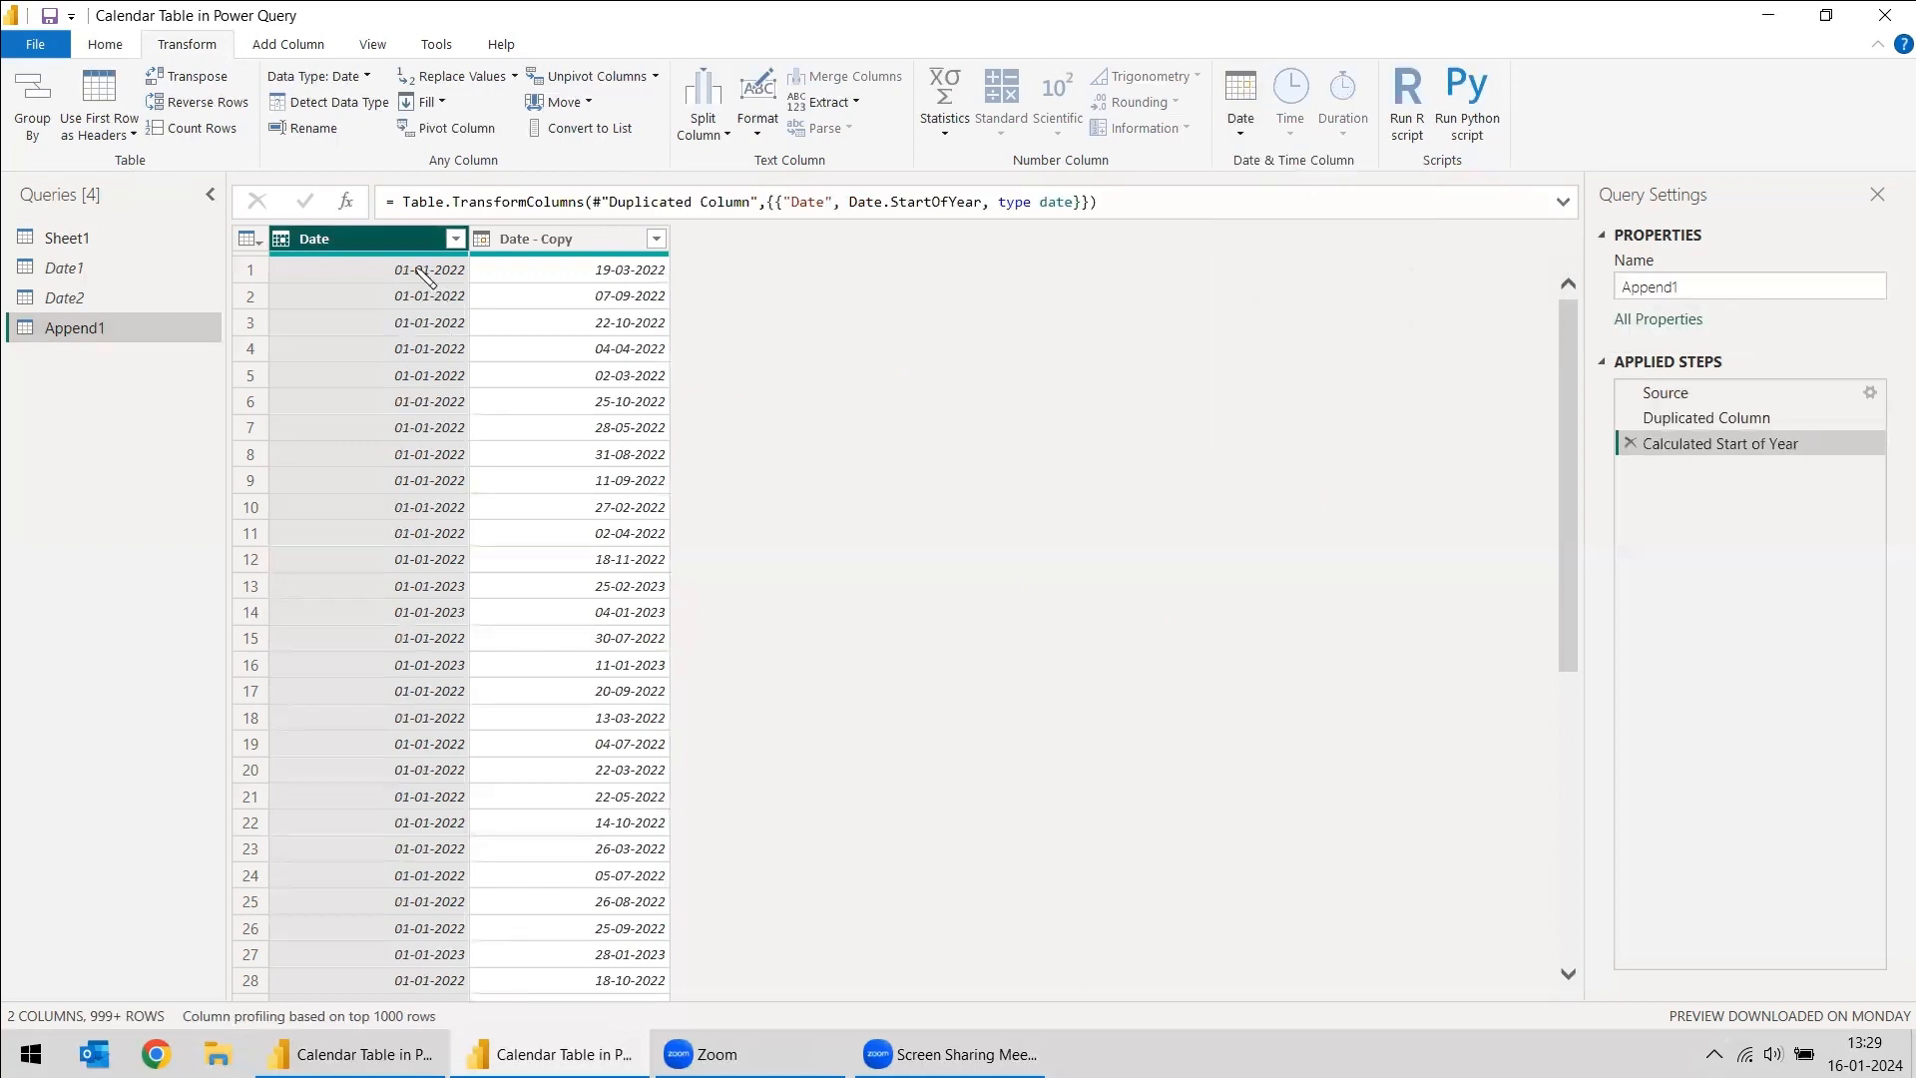
- Transform the Date - Copy column to the end of the year and check its rows
left_click(598, 240)
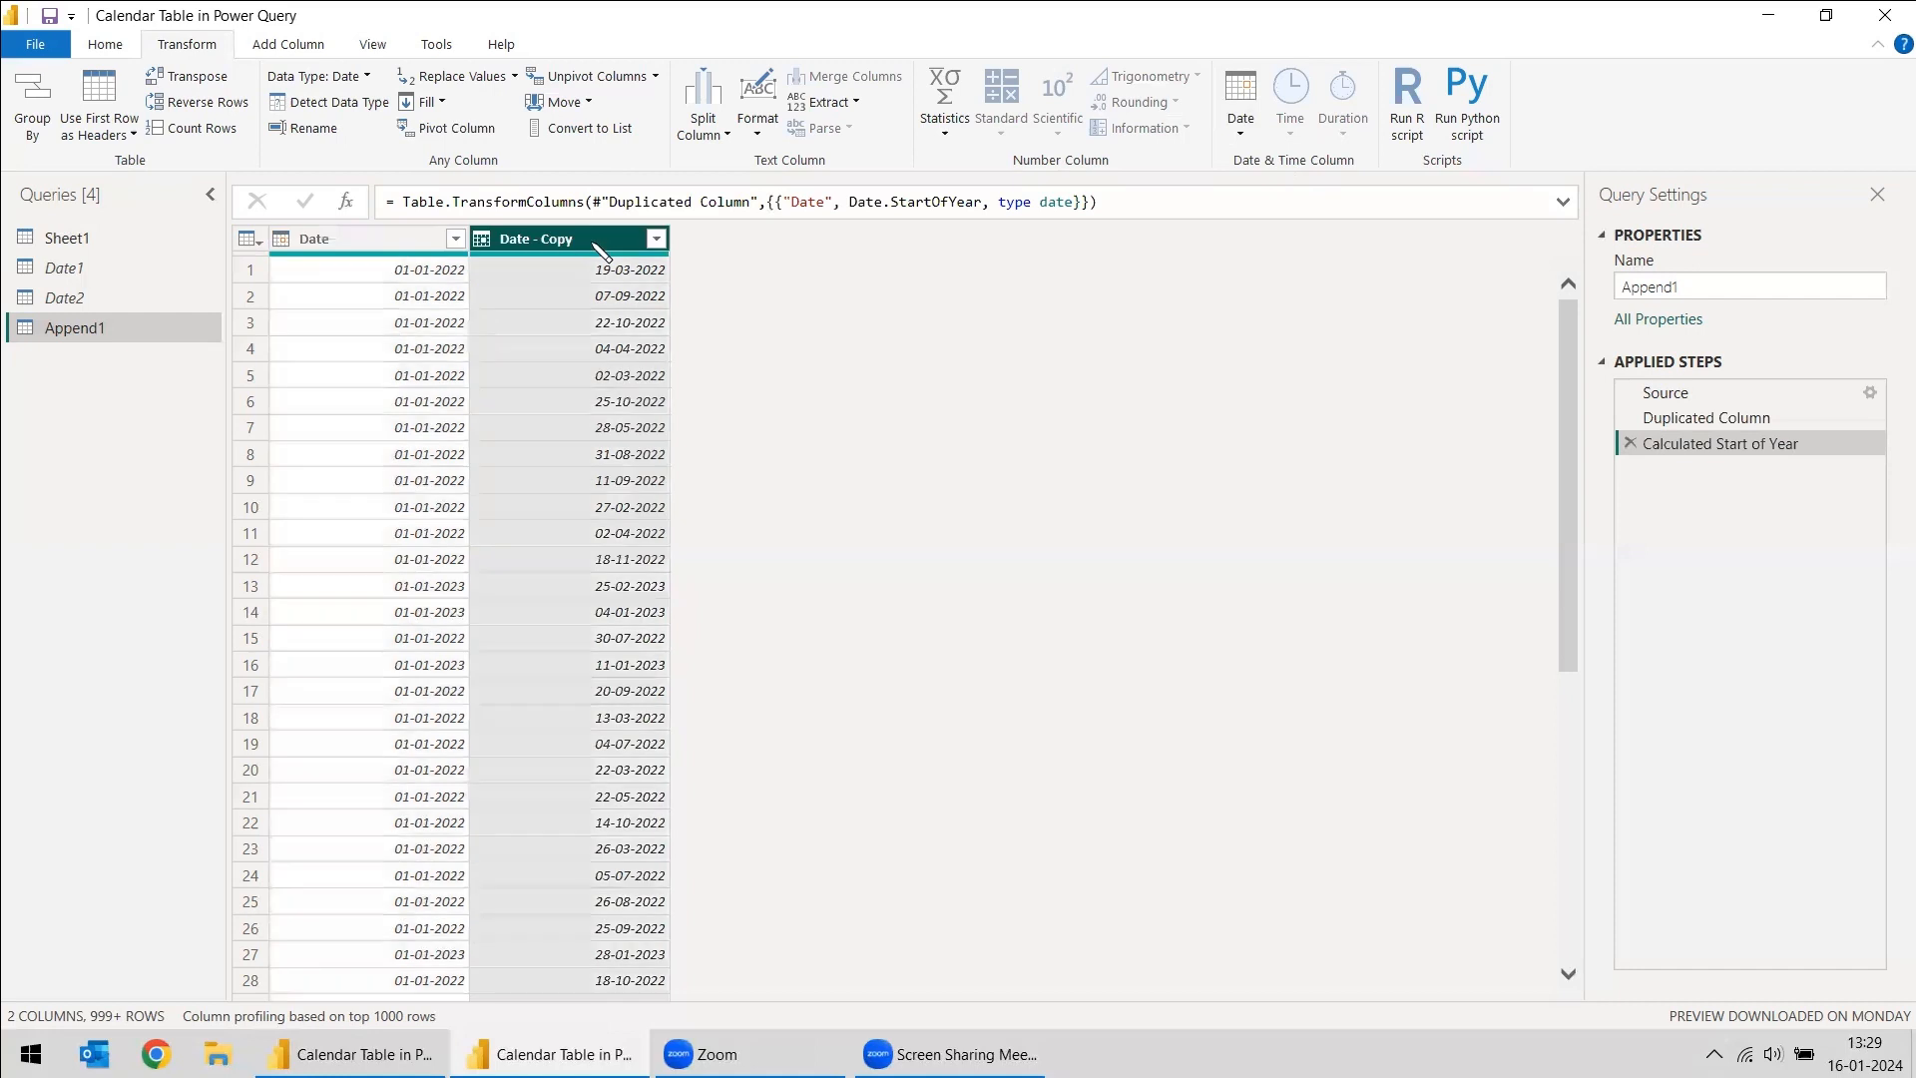
left_click(1242, 124)
mouse_move(1282, 245)
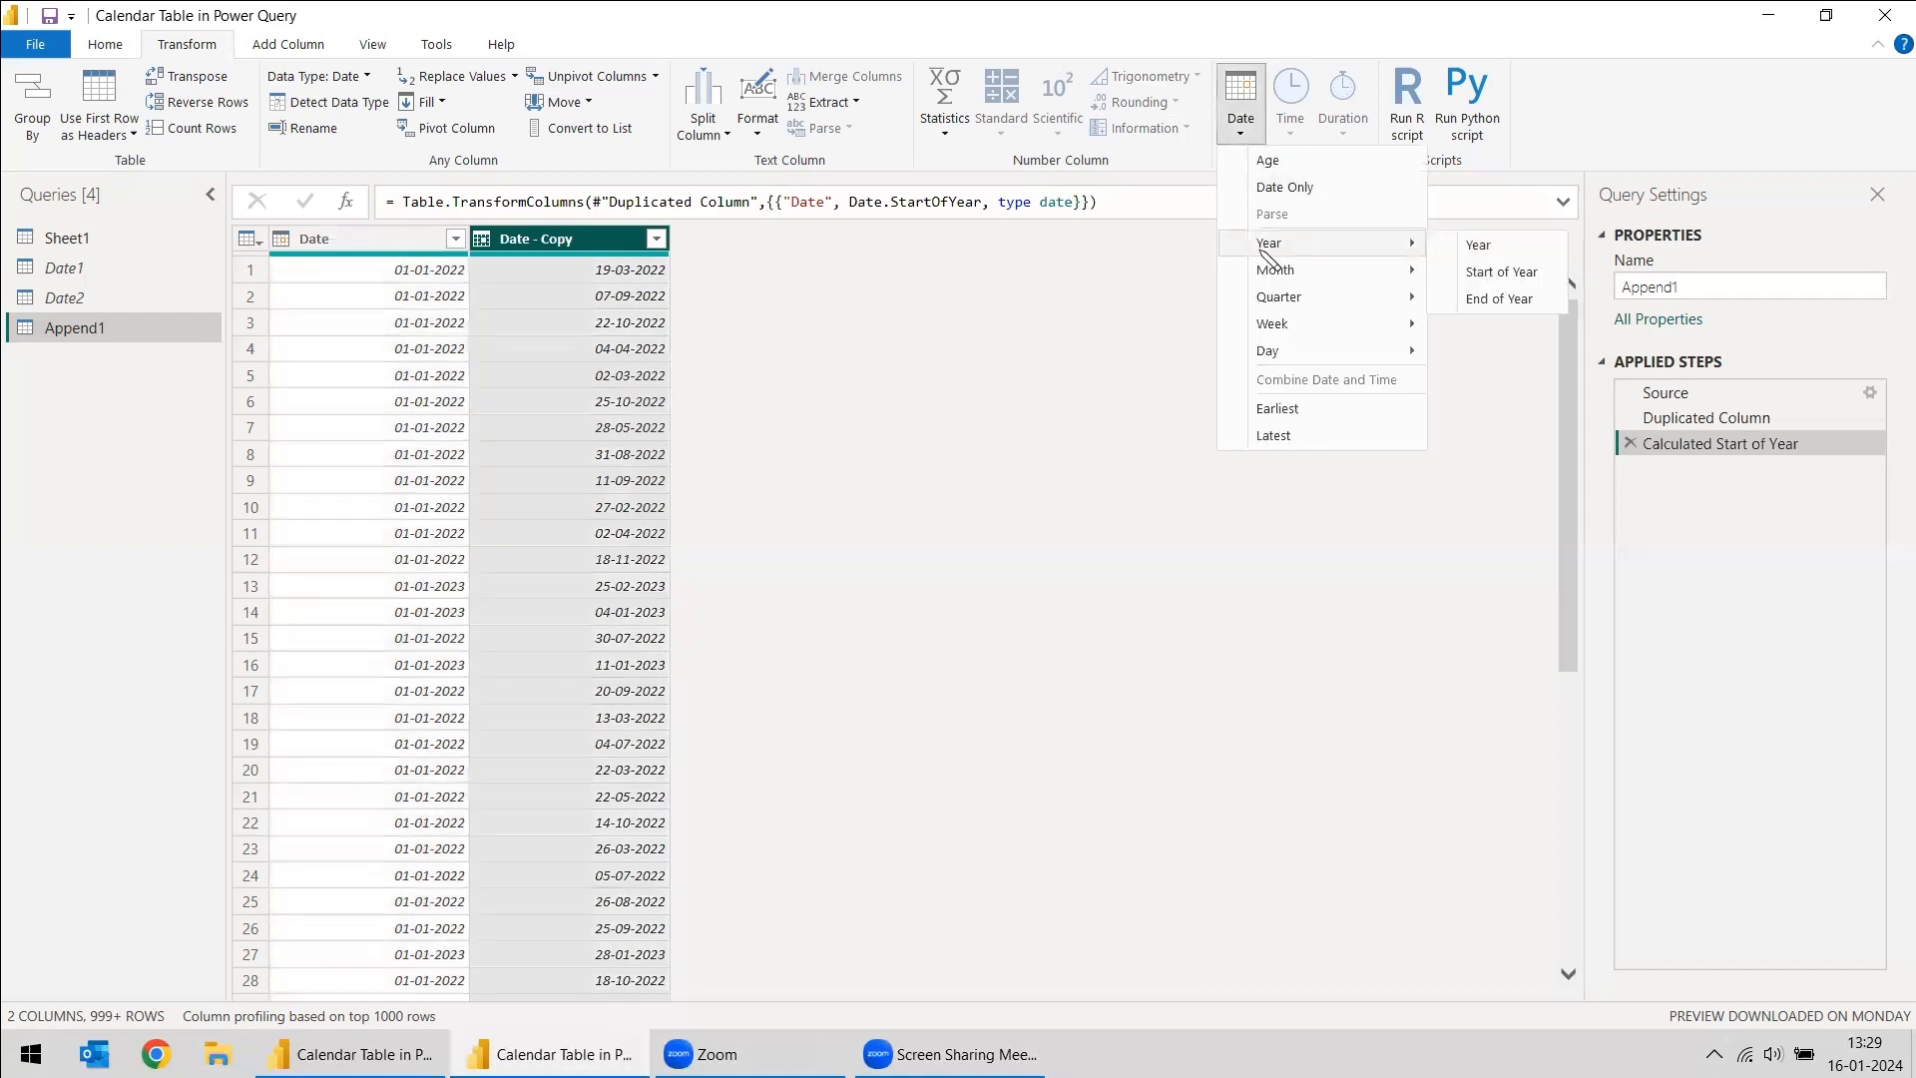
left_click(1507, 299)
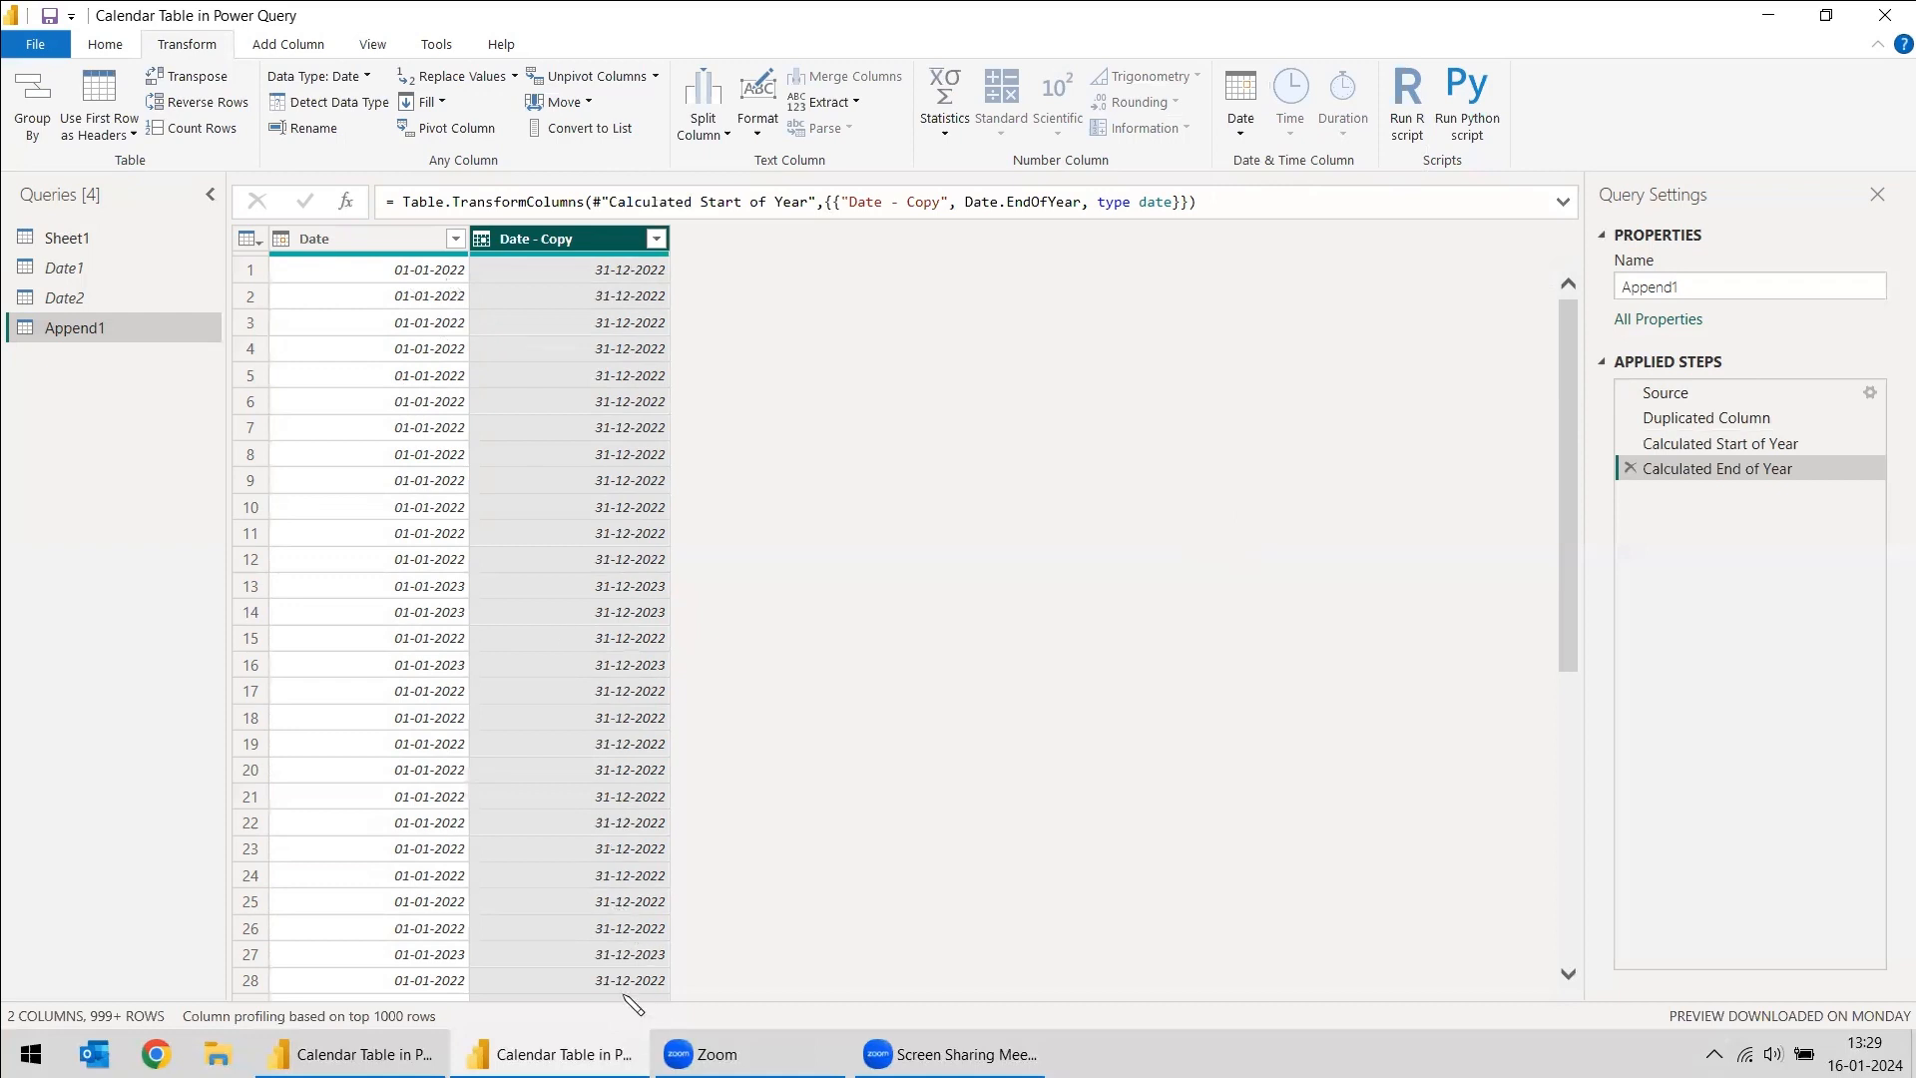
scroll(671, 991, "down", 15)
scroll(676, 996, "down", 4)
left_click_drag(1568, 903, 1586, 1010)
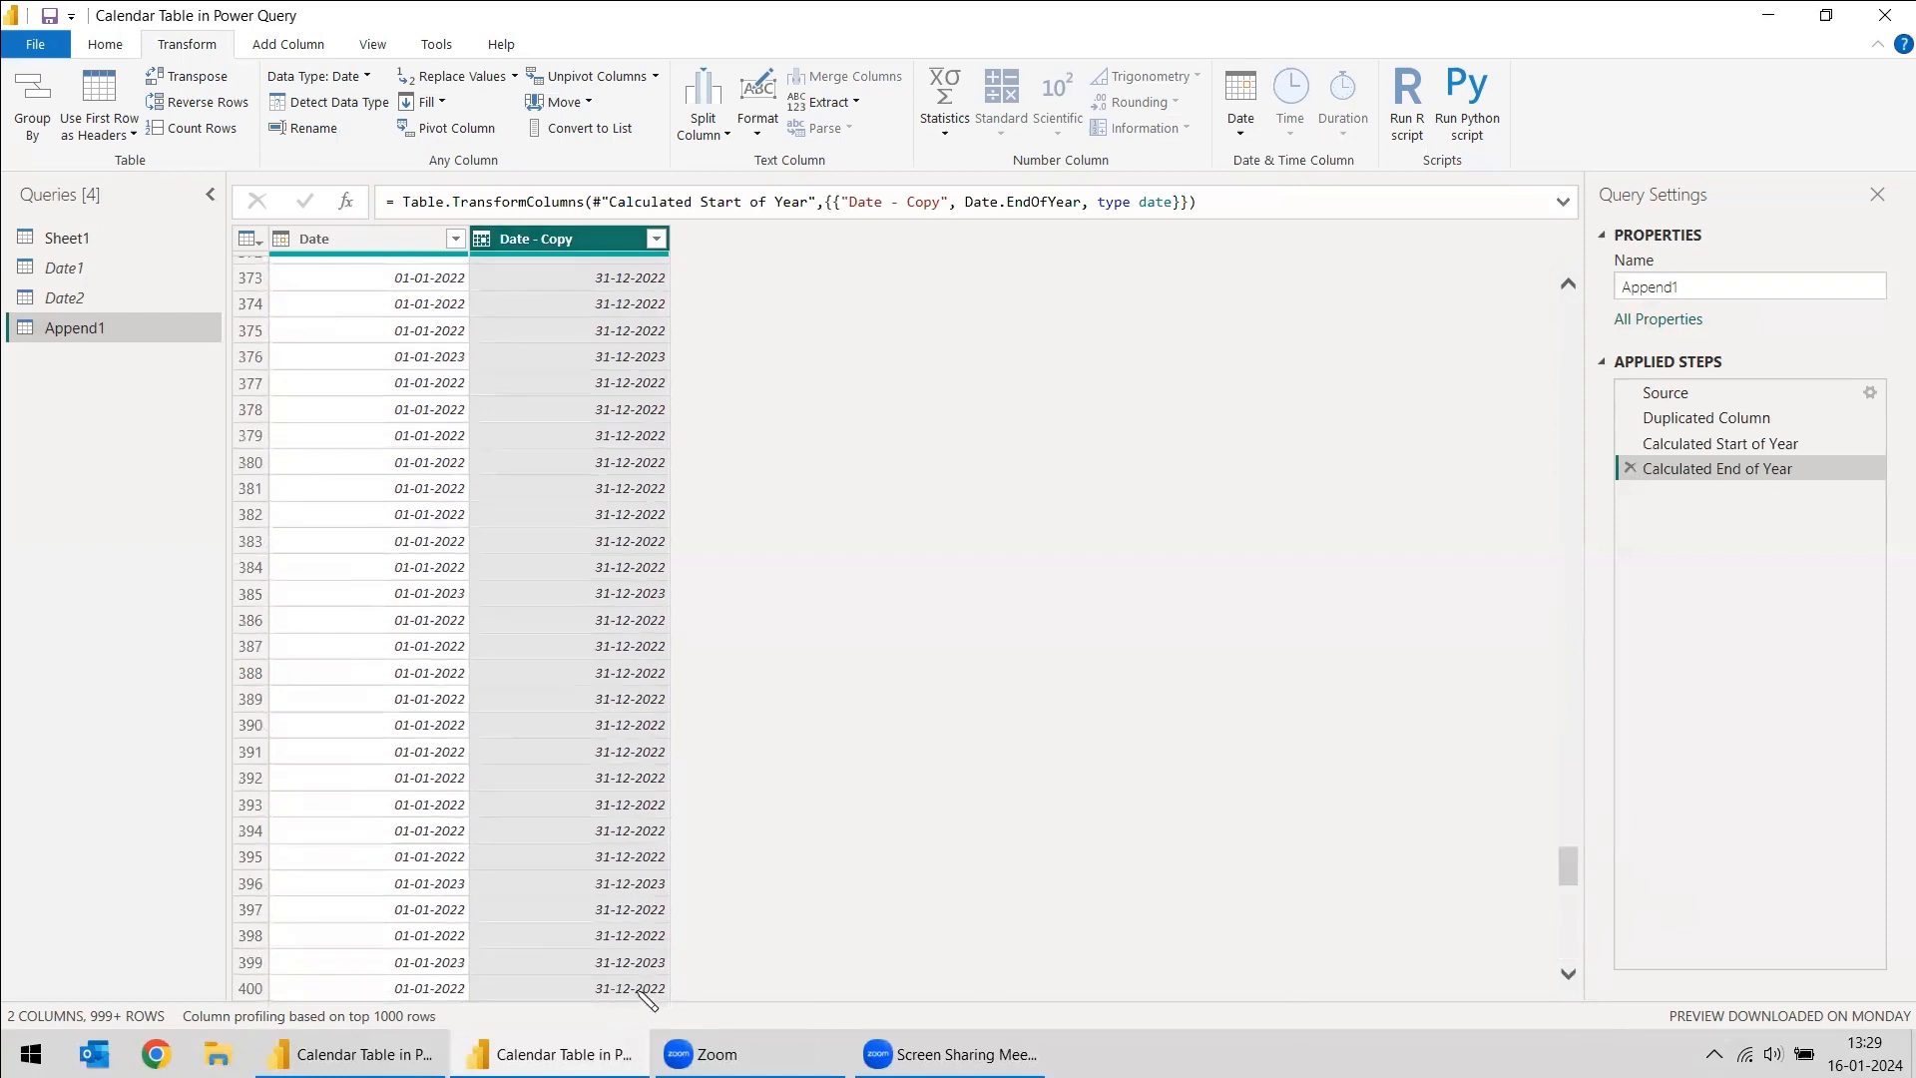
- Remove duplicate rows from the Append1 query based on the Date column
left_click_drag(1569, 866, 1569, 300)
left_click(362, 239)
right_click(353, 246)
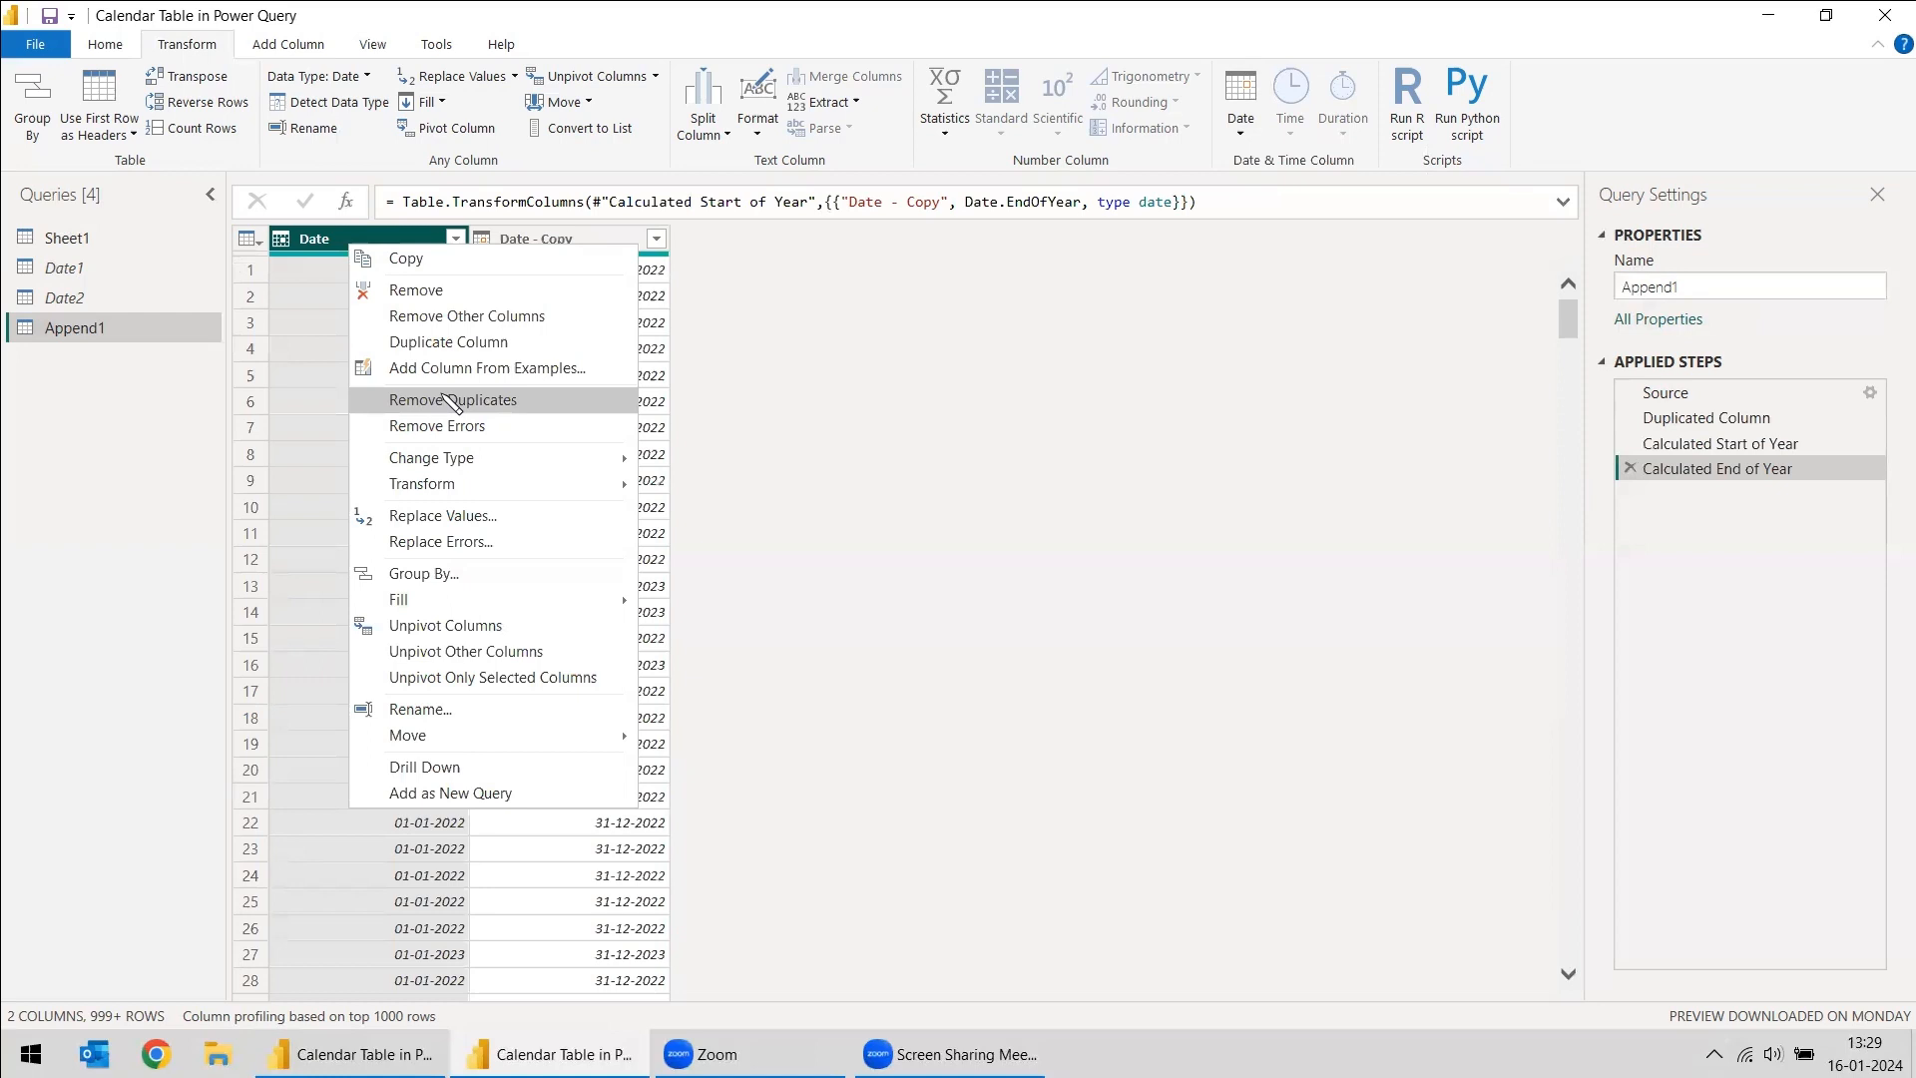
left_click(411, 400)
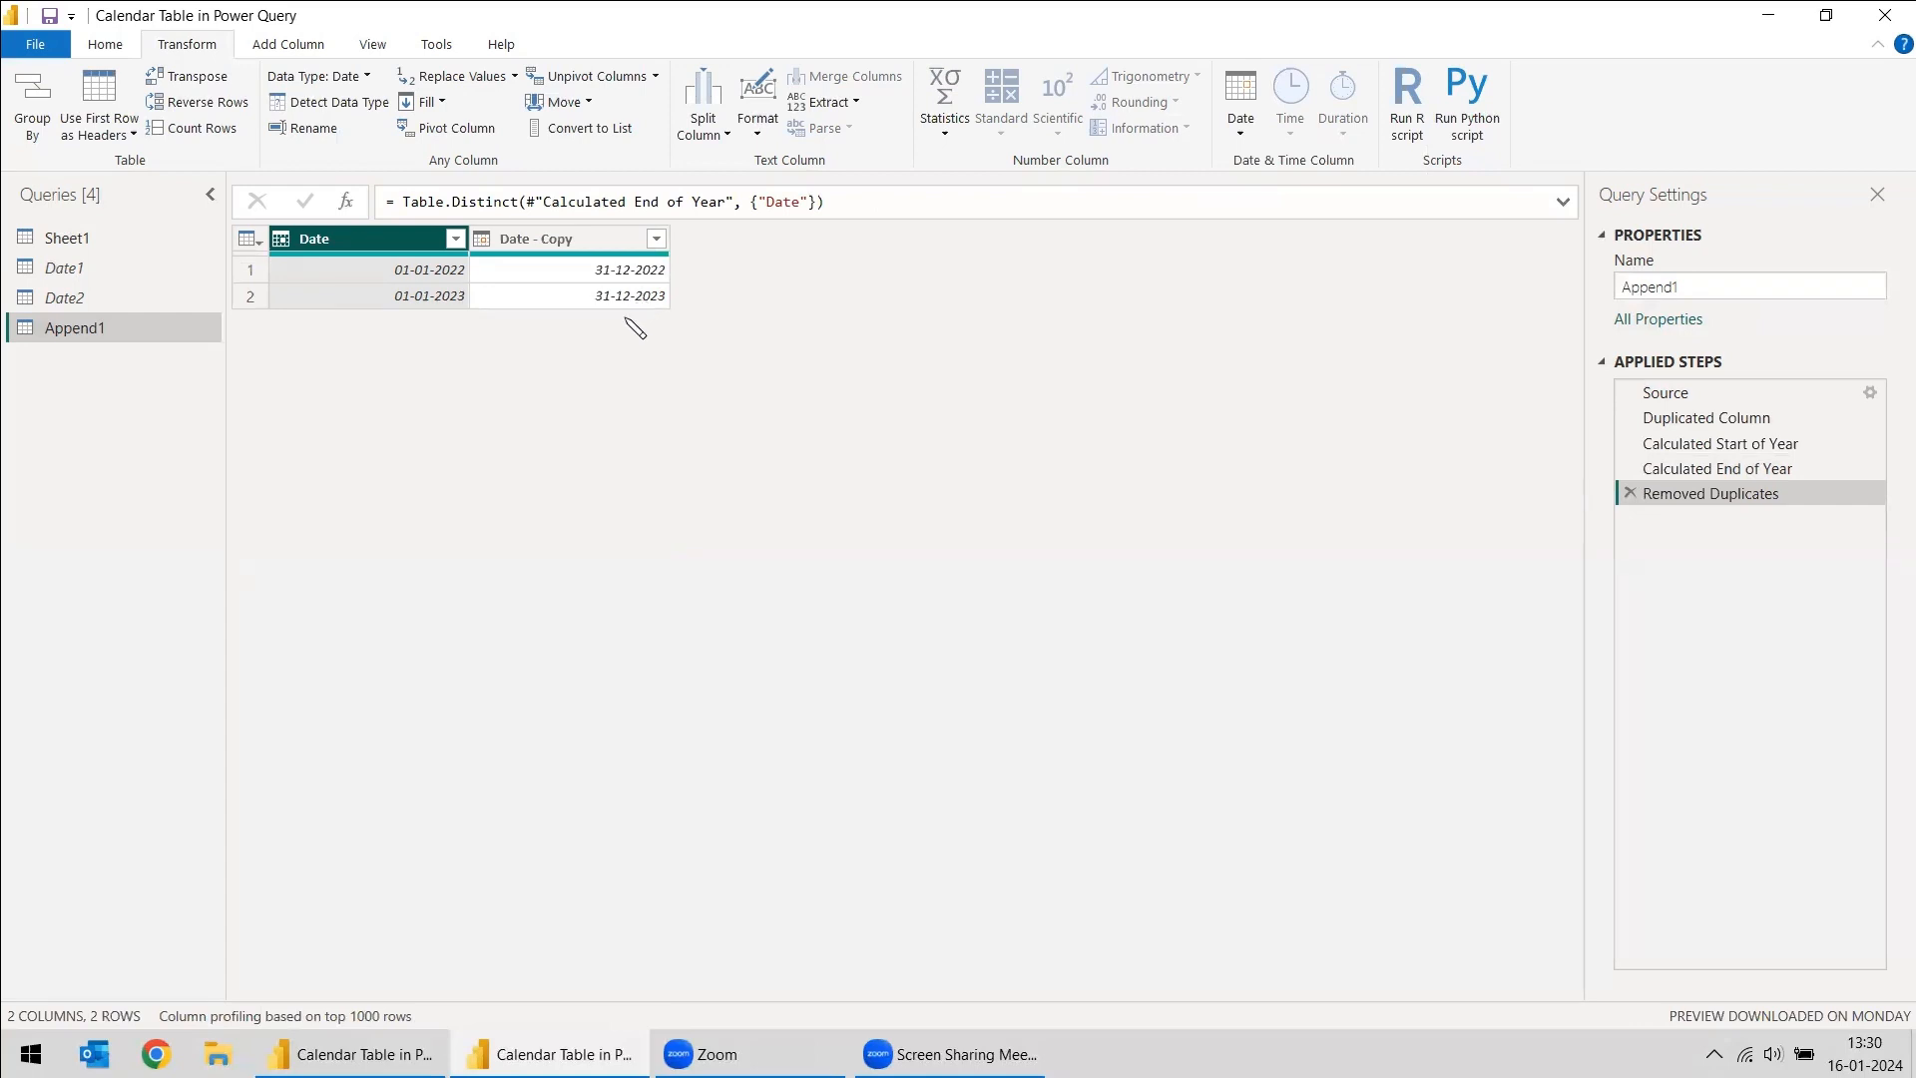
- Change the data type of both the Date and Date - Copy columns to Whole Number
right_click(372, 241)
left_click(353, 242)
right_click(353, 241)
mouse_move(534, 454)
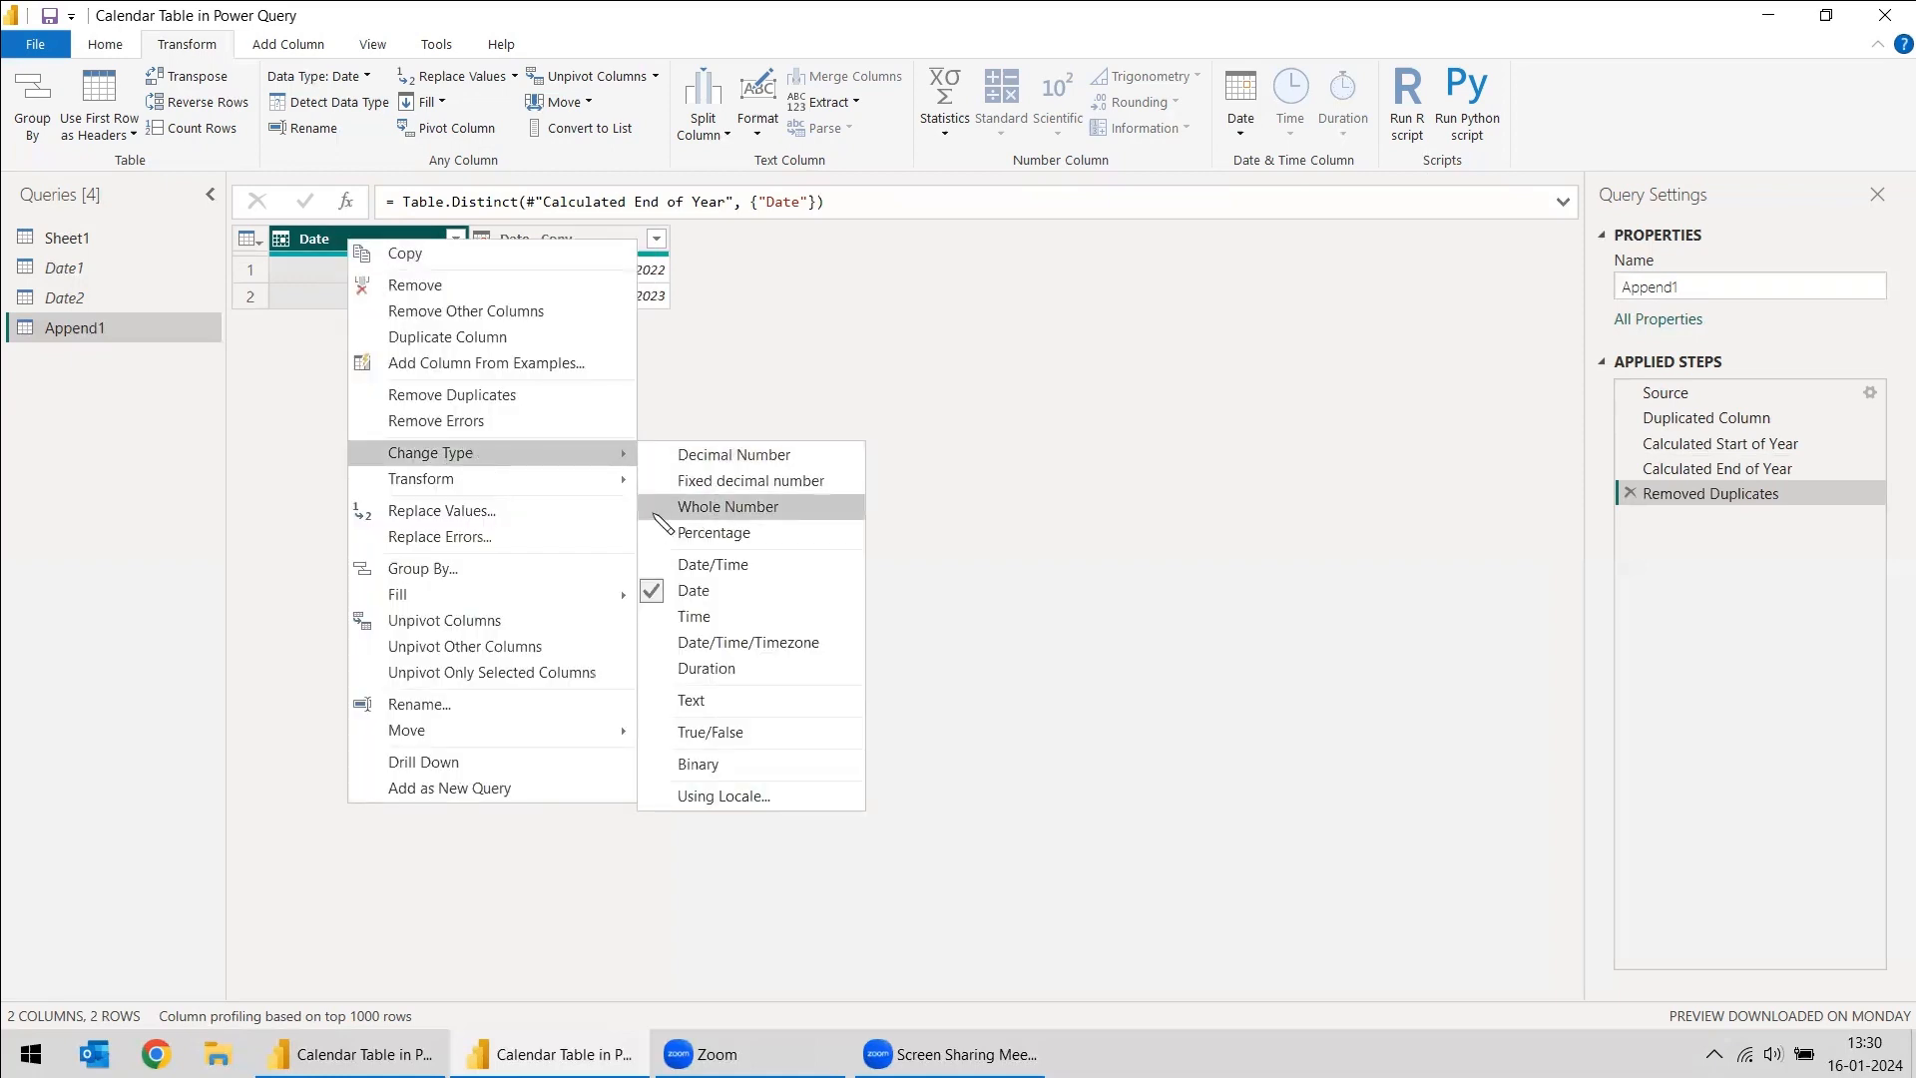
left_click(716, 509)
left_click(571, 241)
right_click(570, 242)
mouse_move(659, 455)
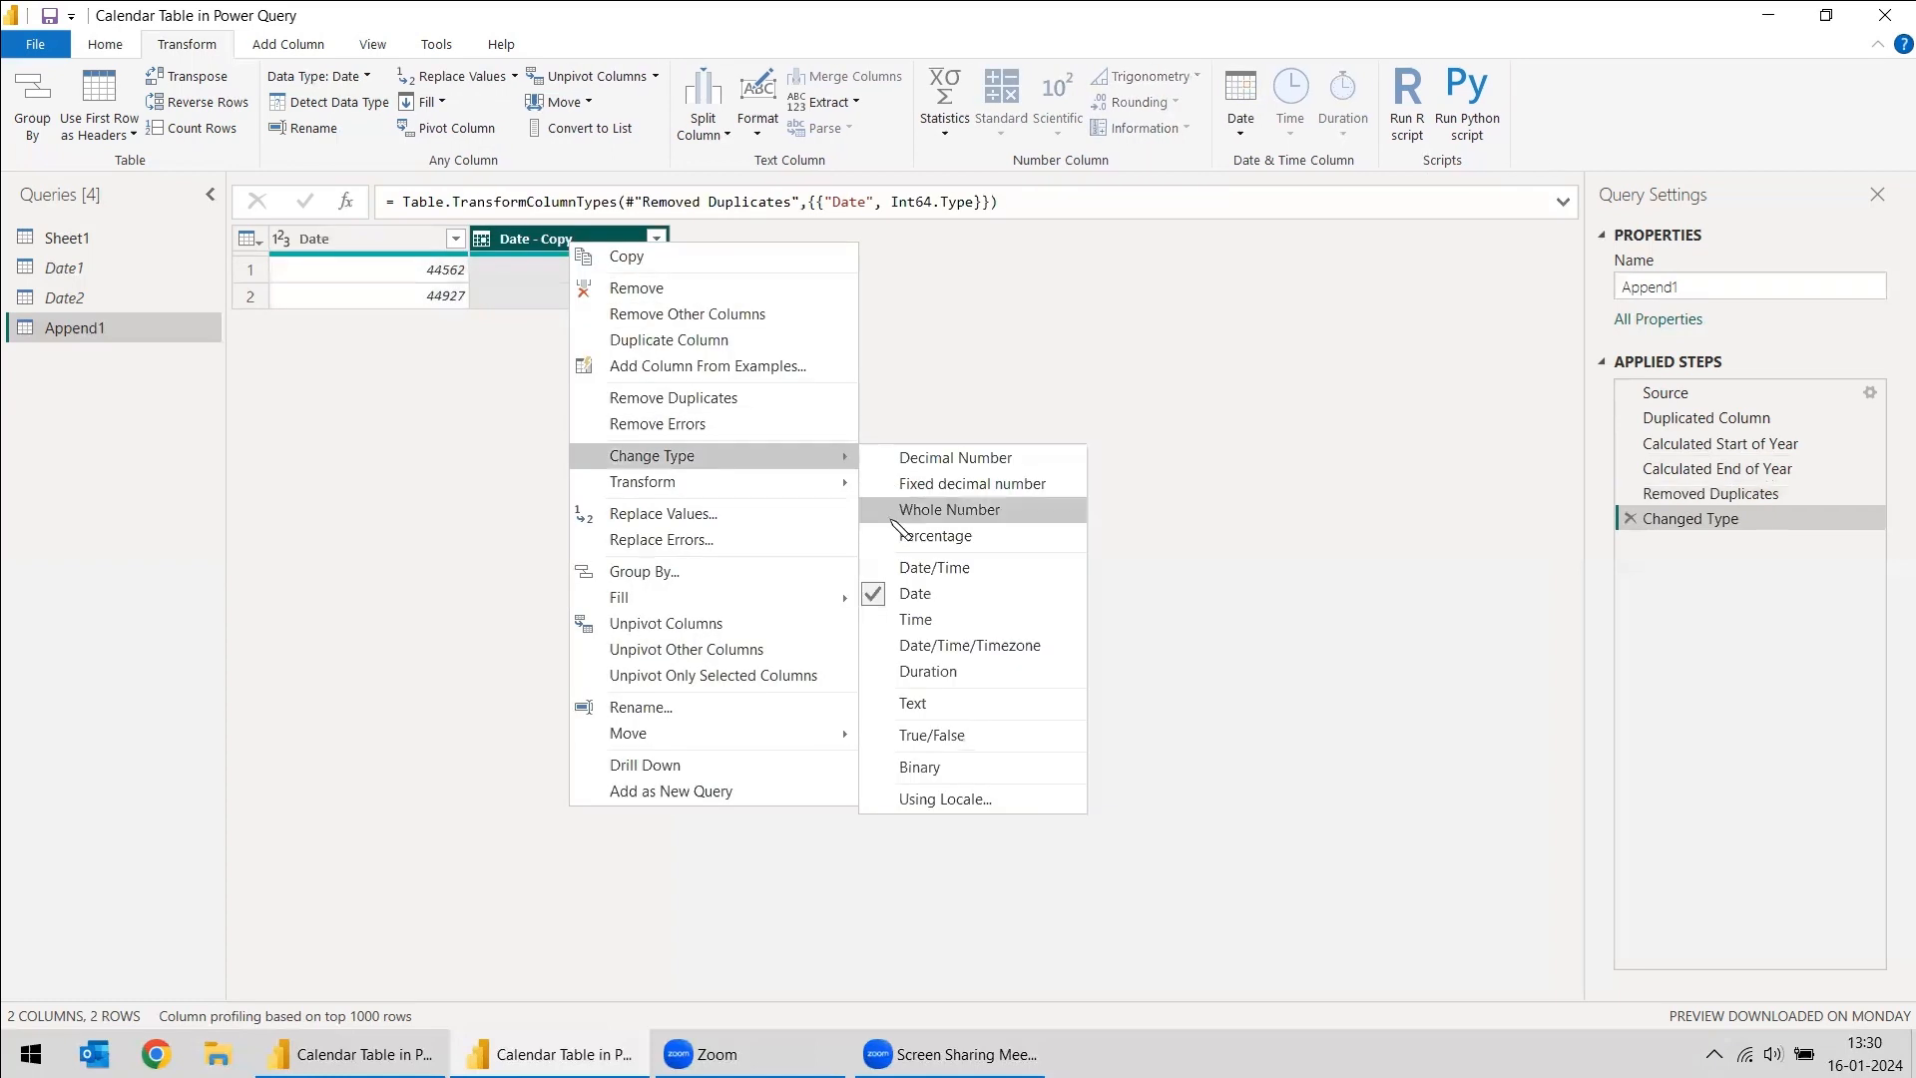
left_click(903, 487)
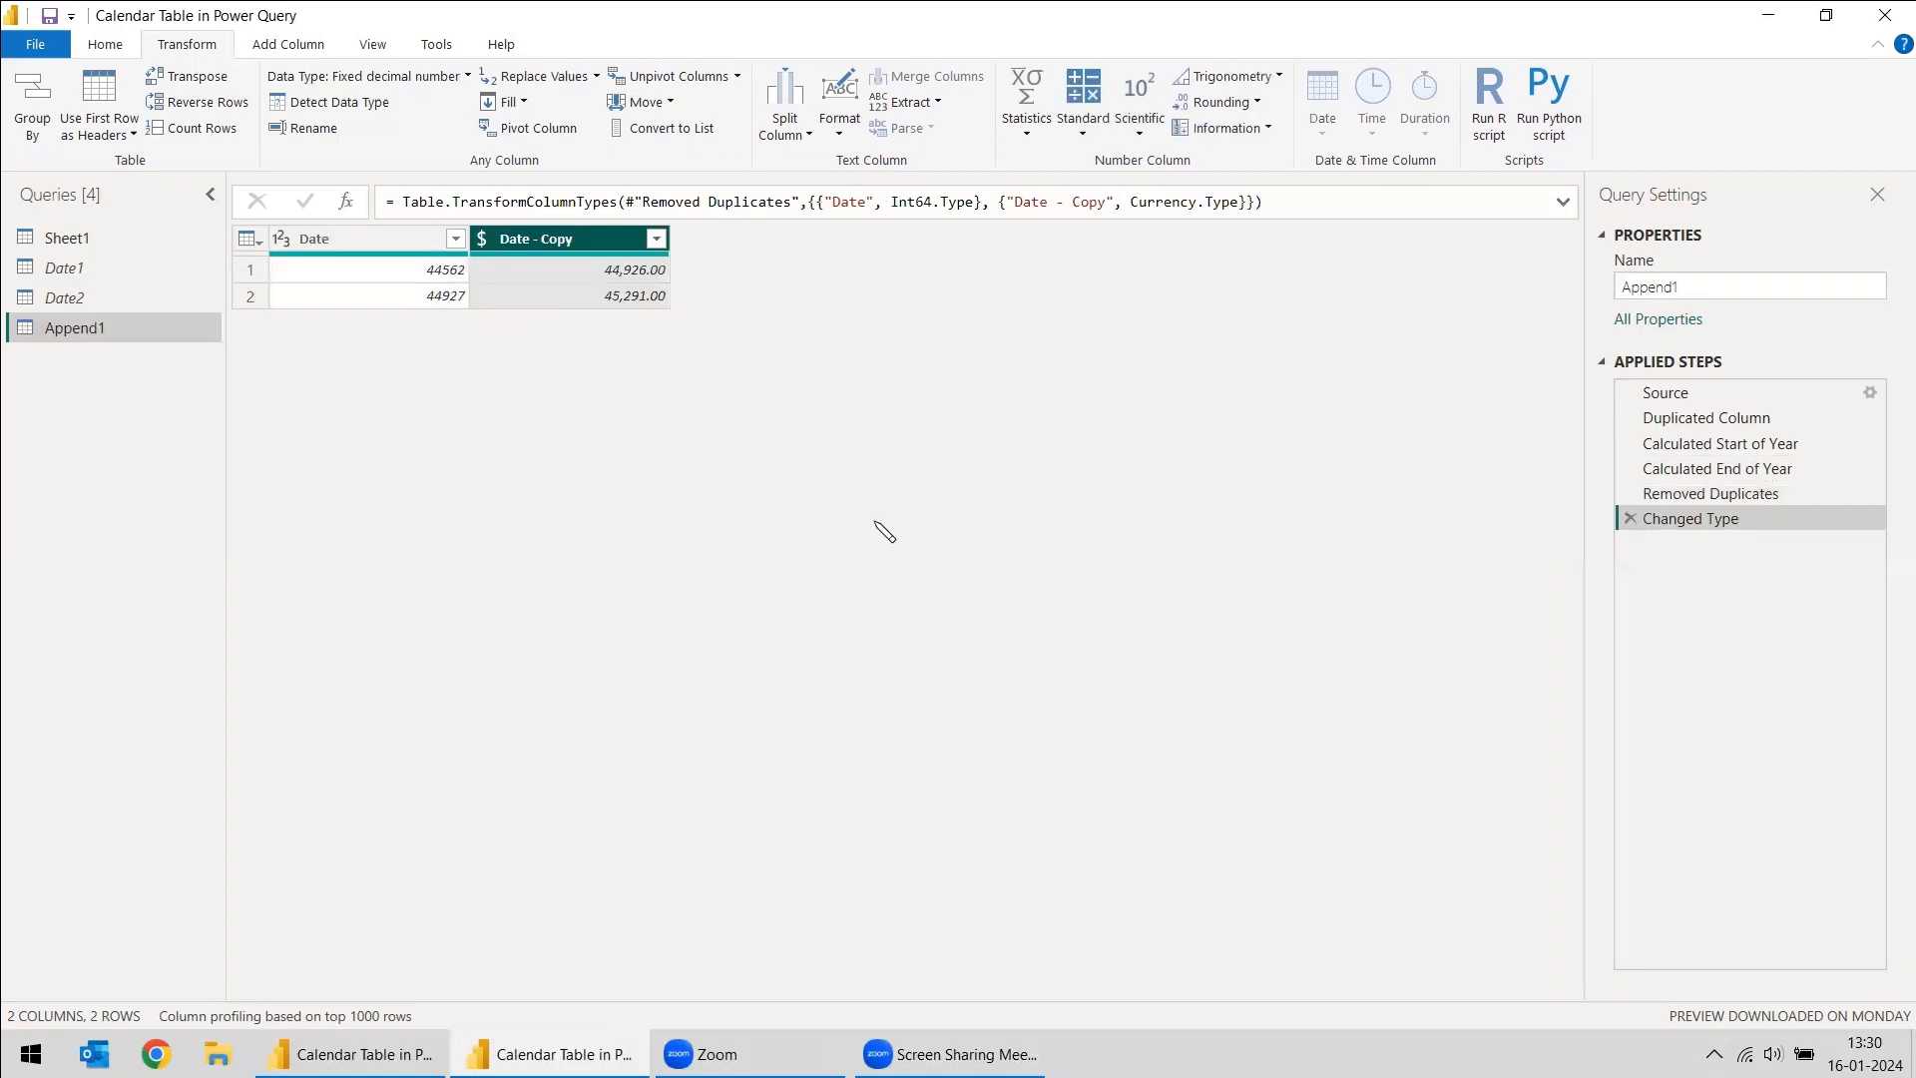
- Read instruction 8 on the report's Details page in Power BI Desktop, and return to the Power Query Editor
key("alt+Tab")
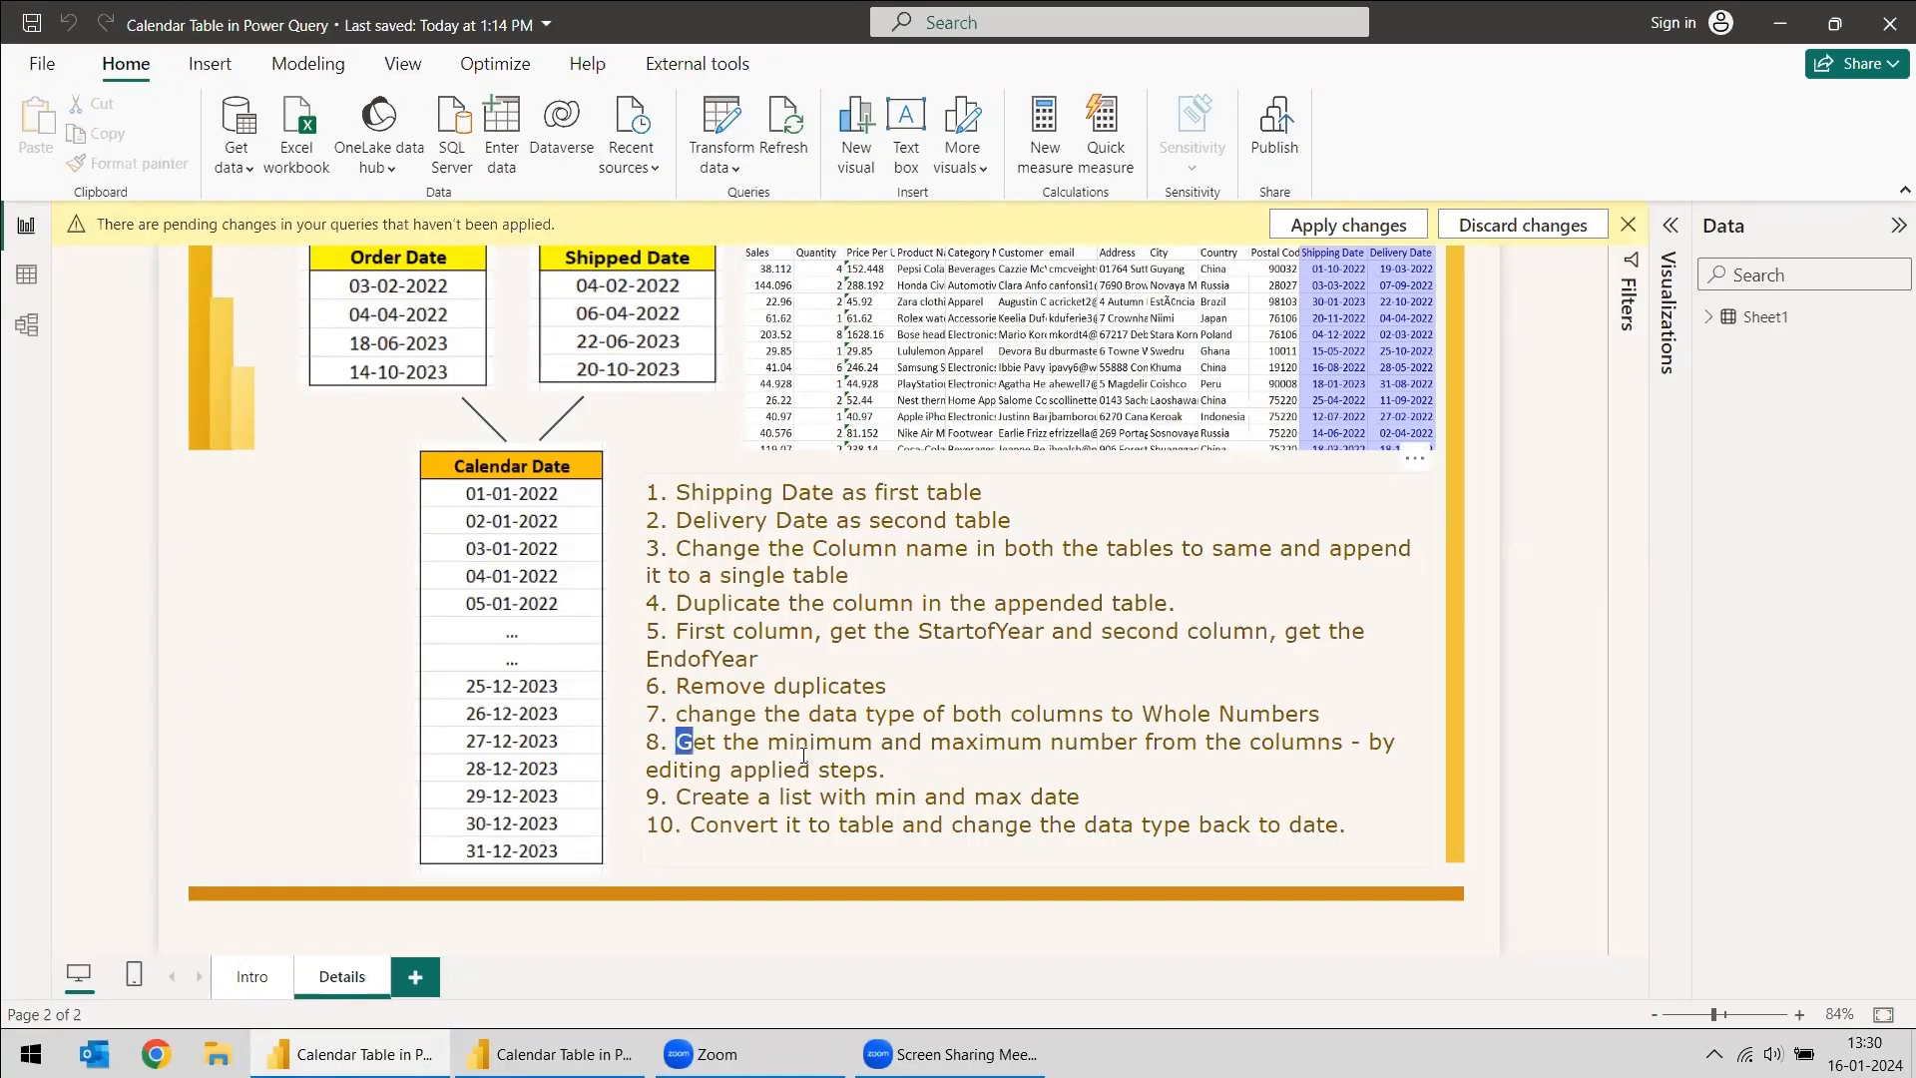
left_click_drag(678, 741, 858, 762)
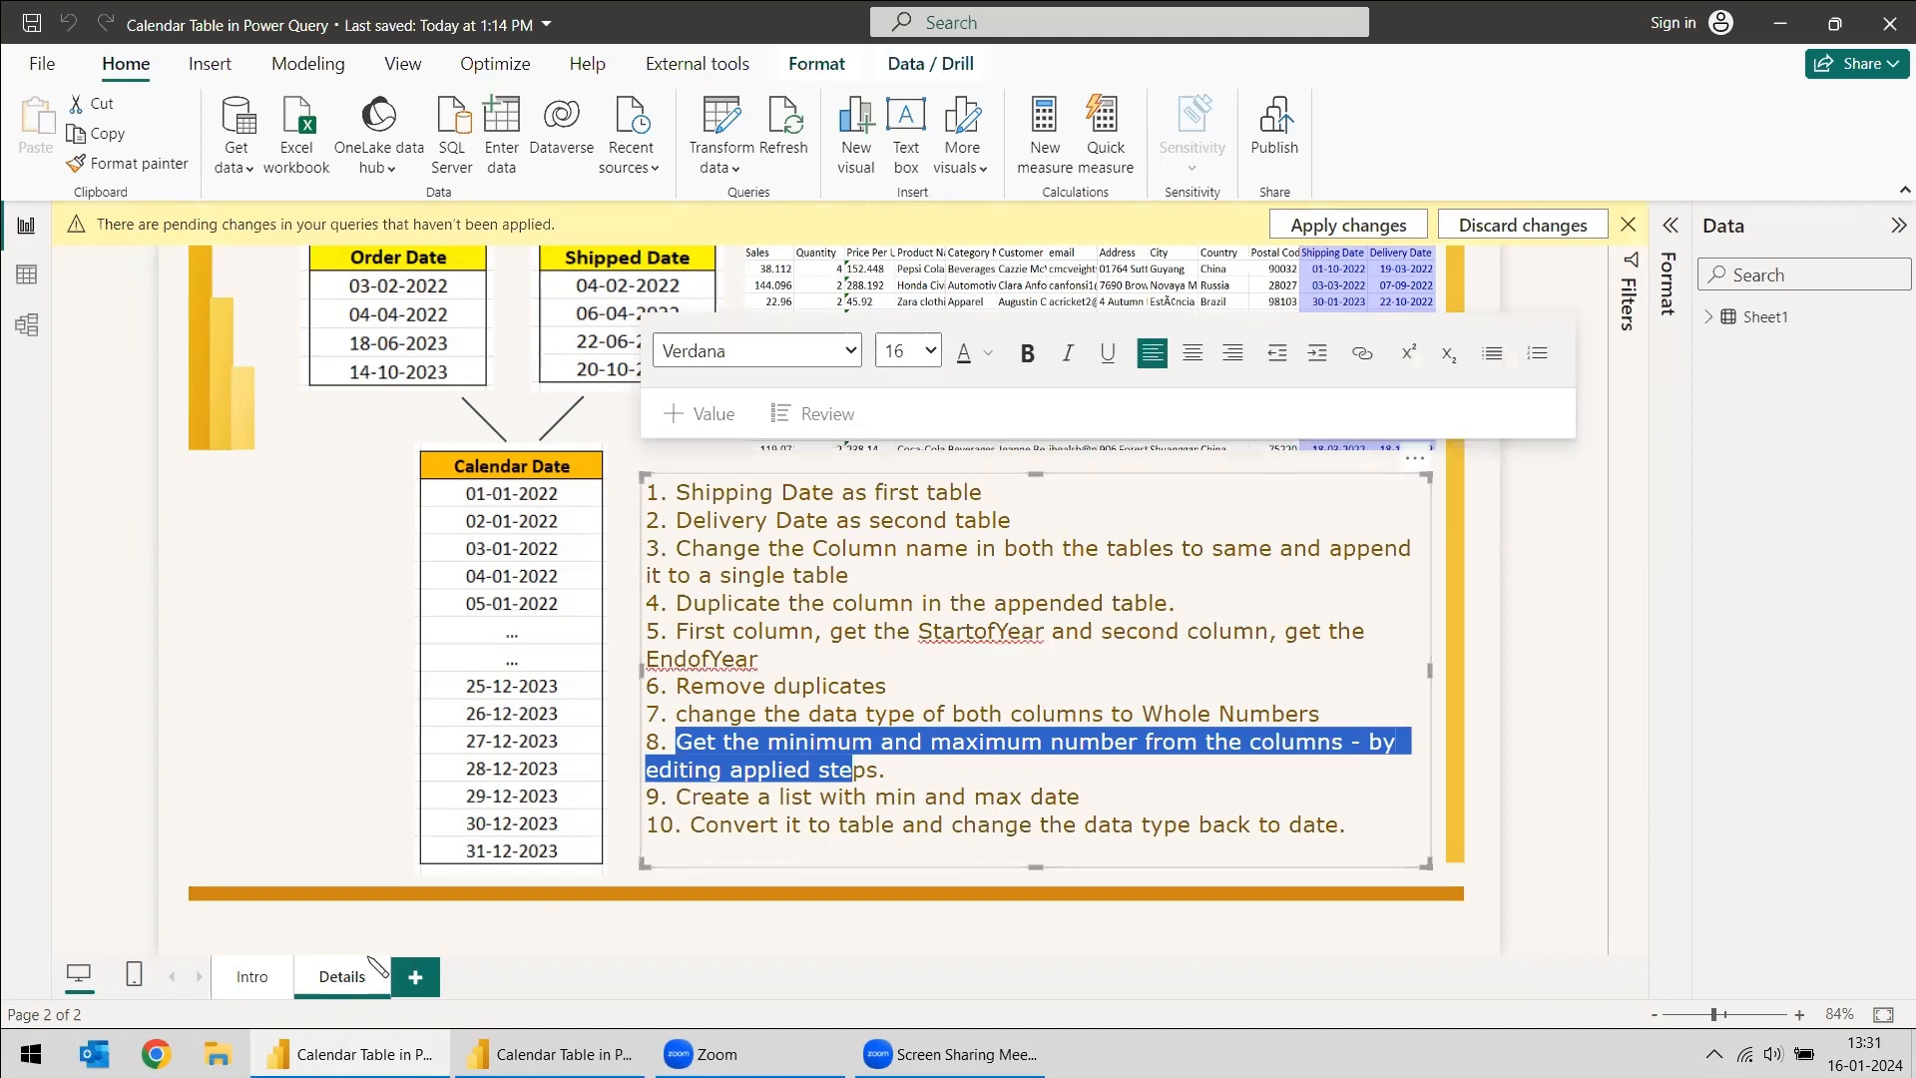
left_click(551, 1053)
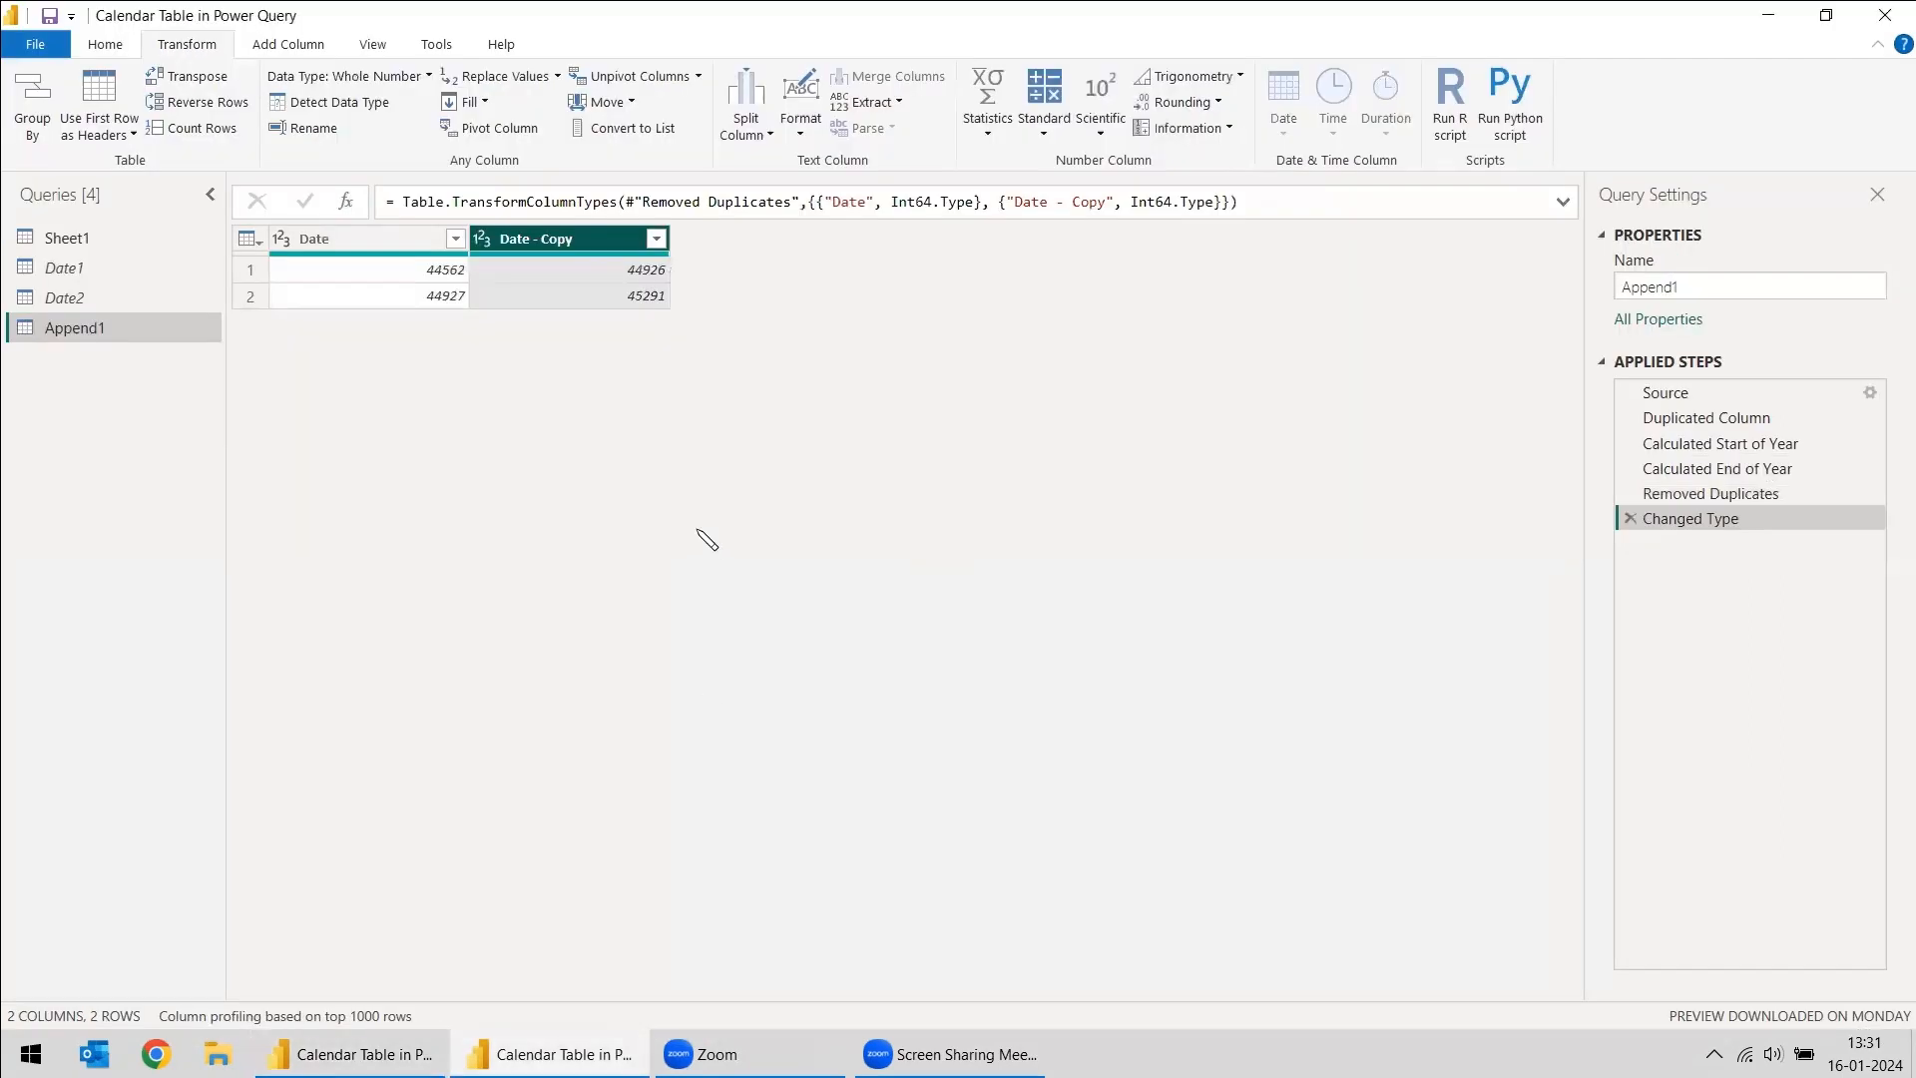
- Calculate the minimum of the Date column and examine the step name and column referenced in its formula
left_click(332, 245)
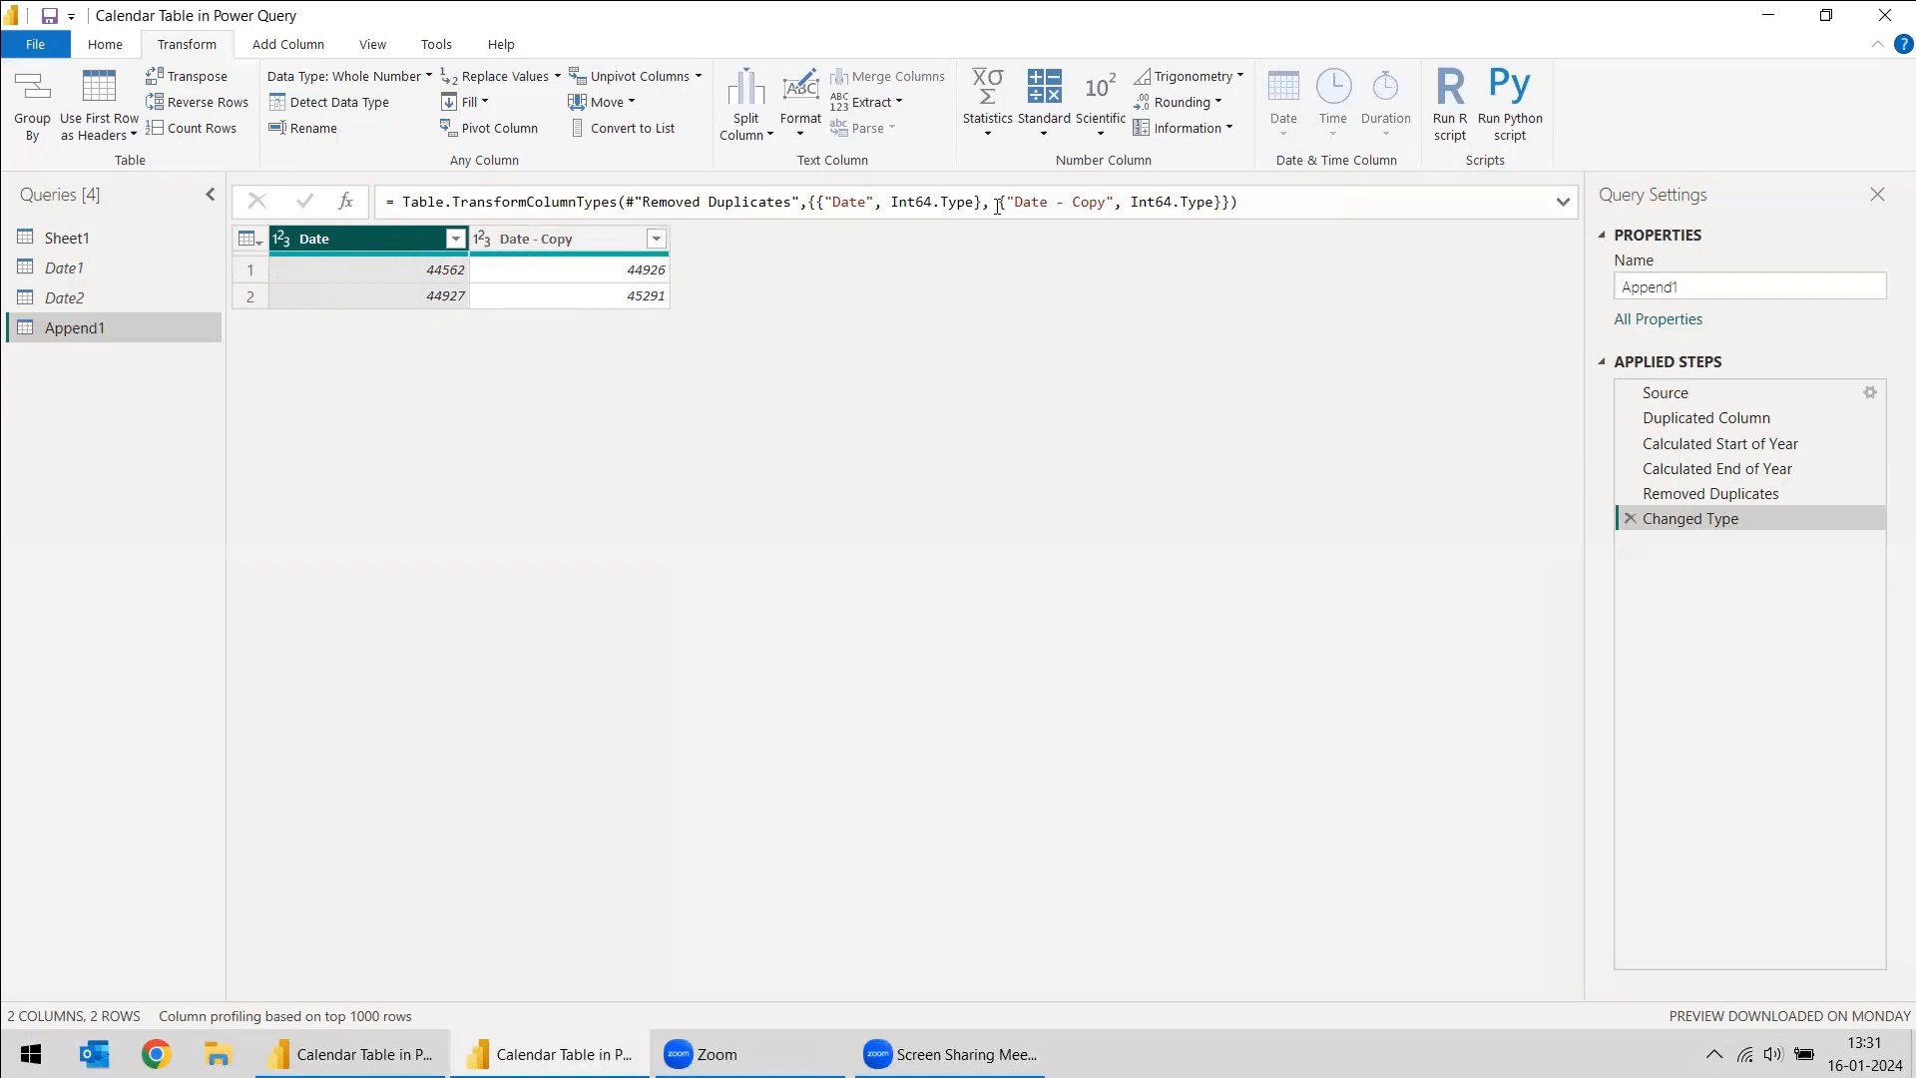
left_click(988, 99)
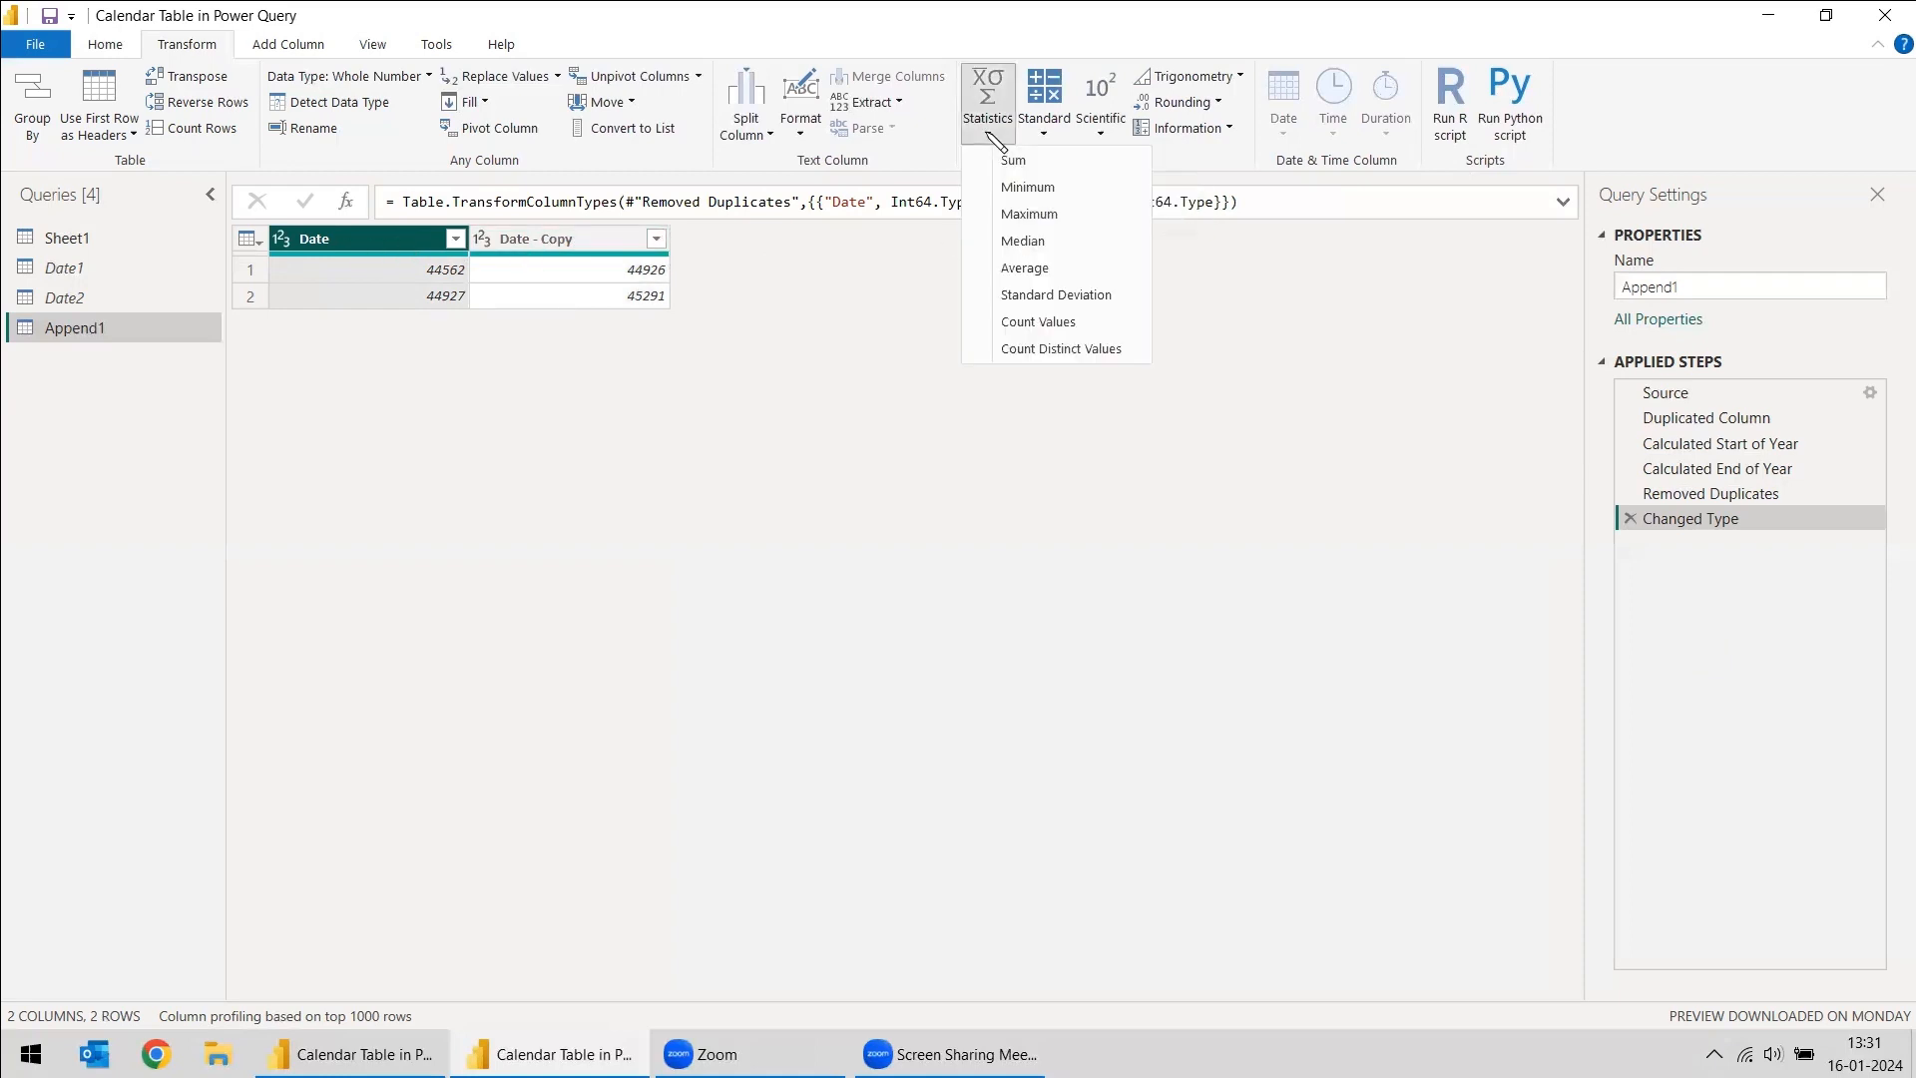
left_click(1036, 190)
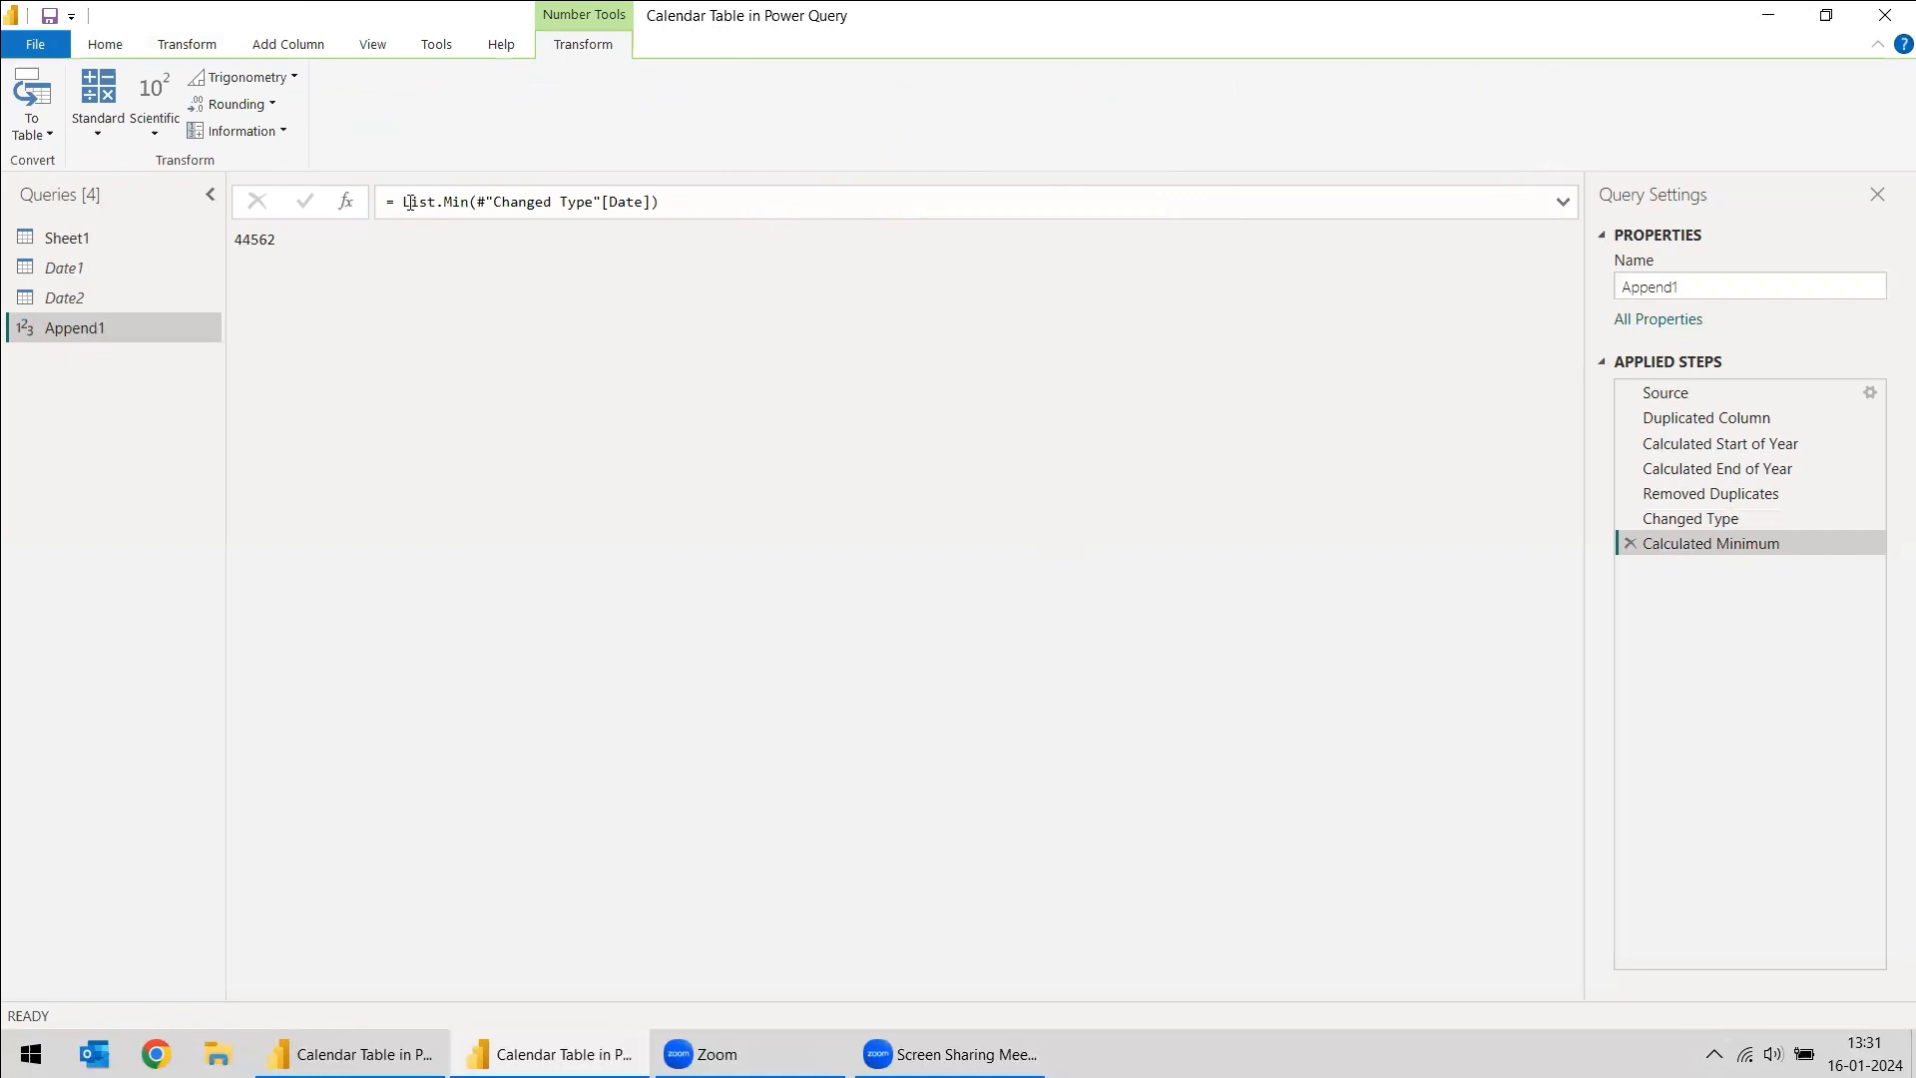
left_click_drag(406, 203, 658, 202)
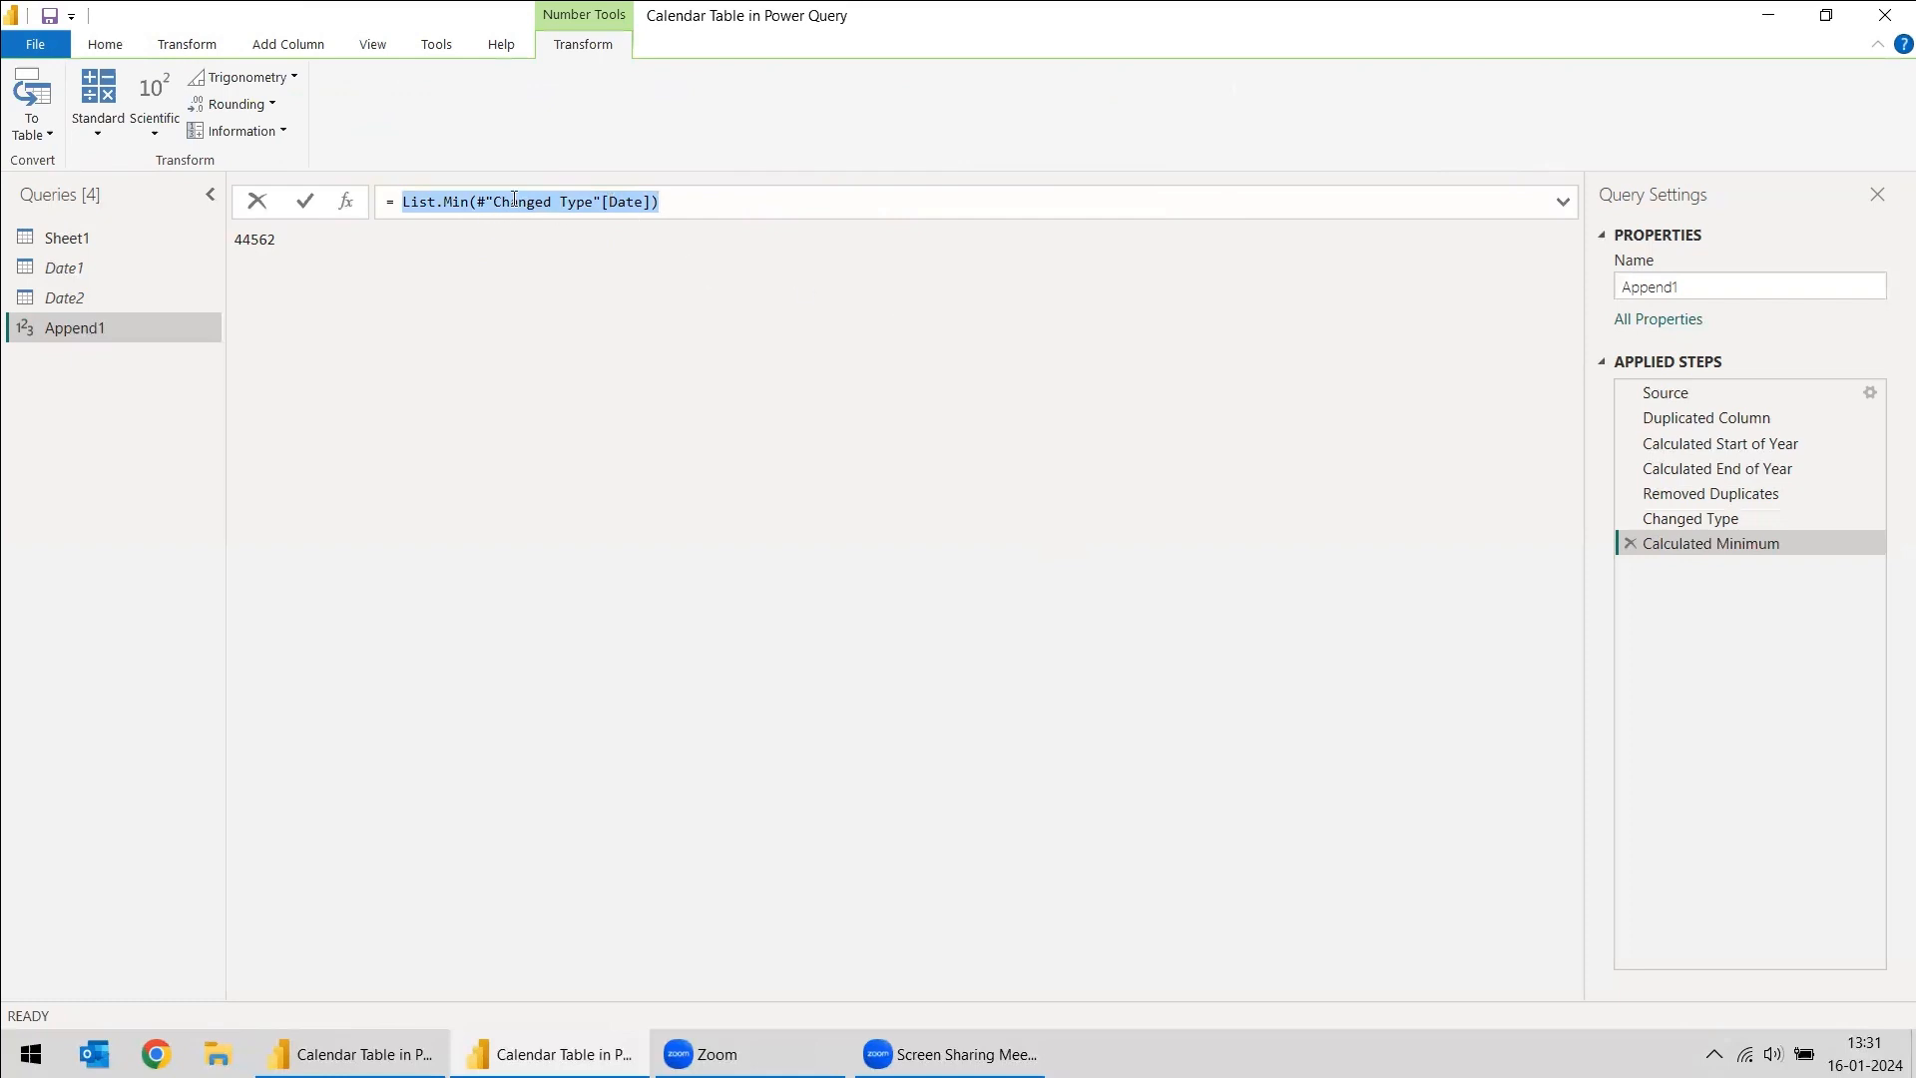
left_click_drag(495, 203, 613, 203)
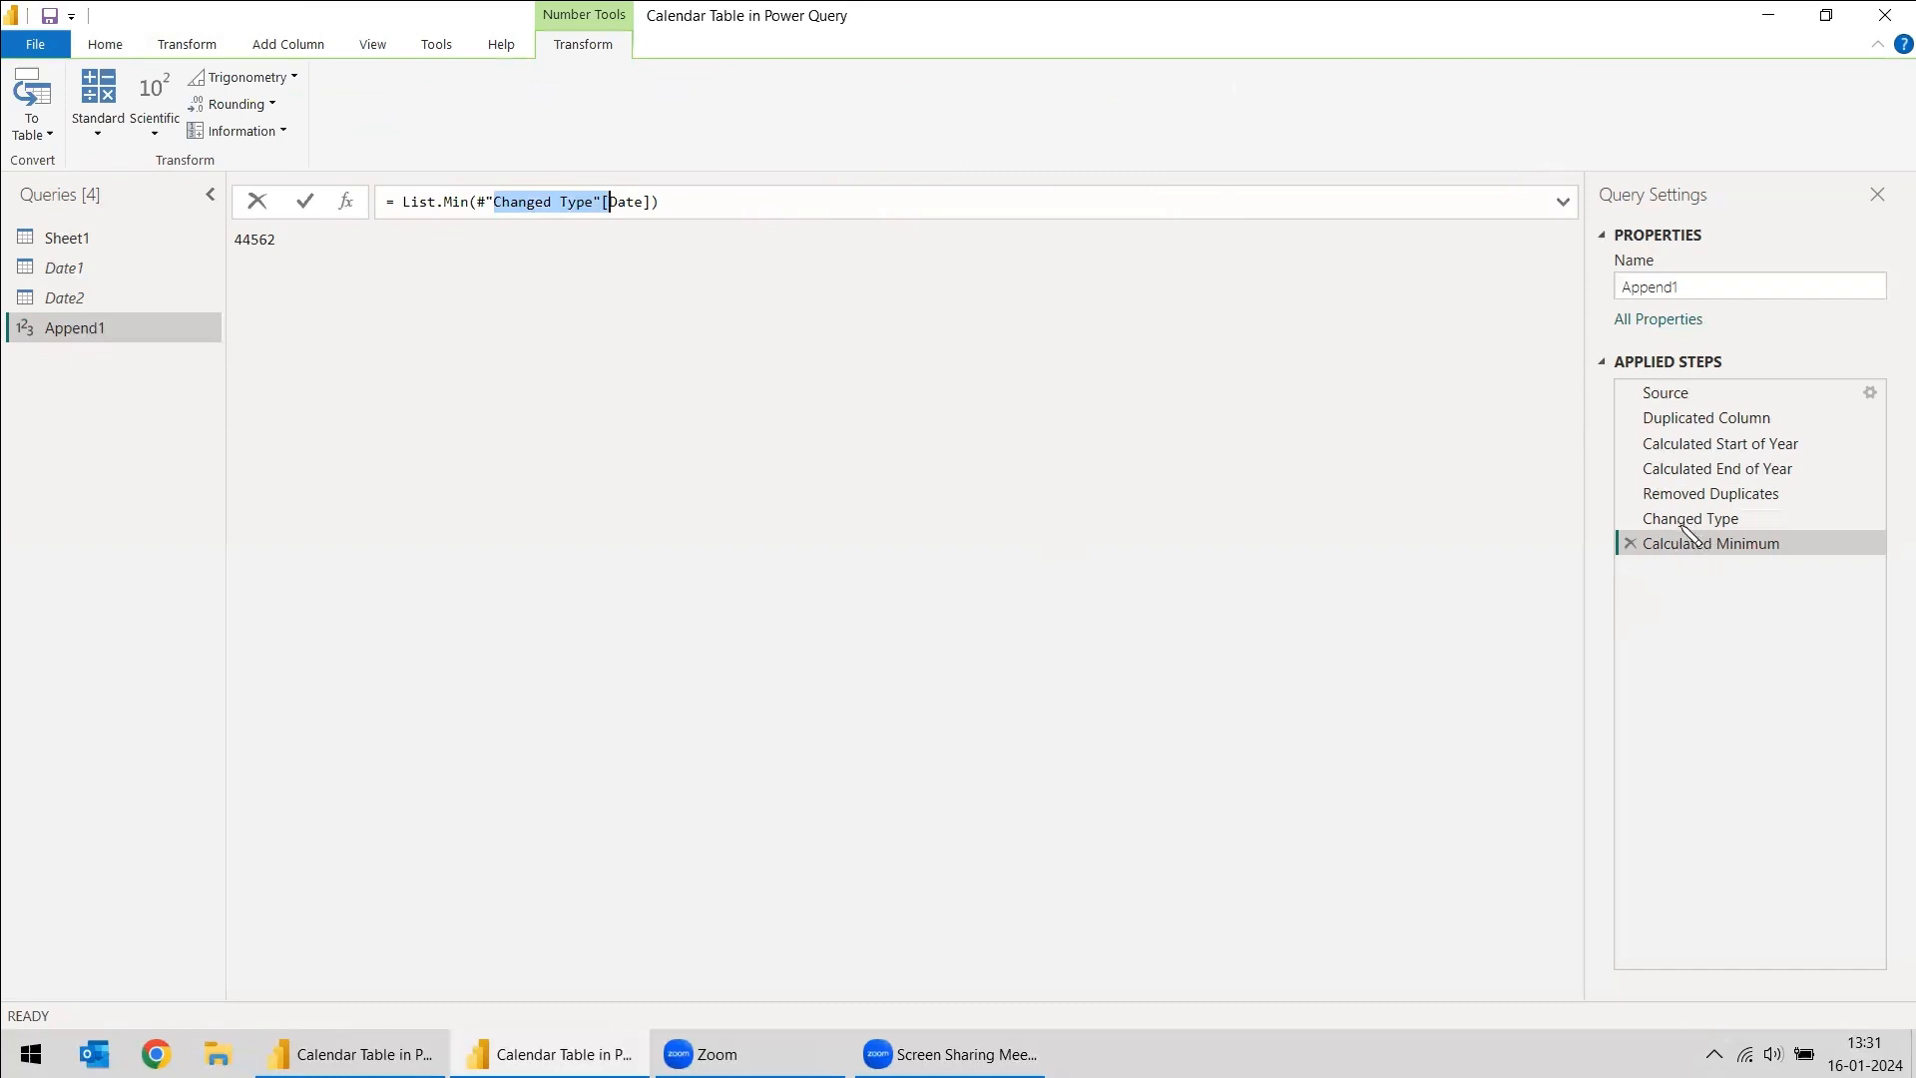
double_click(628, 206)
key("ctrl+a")
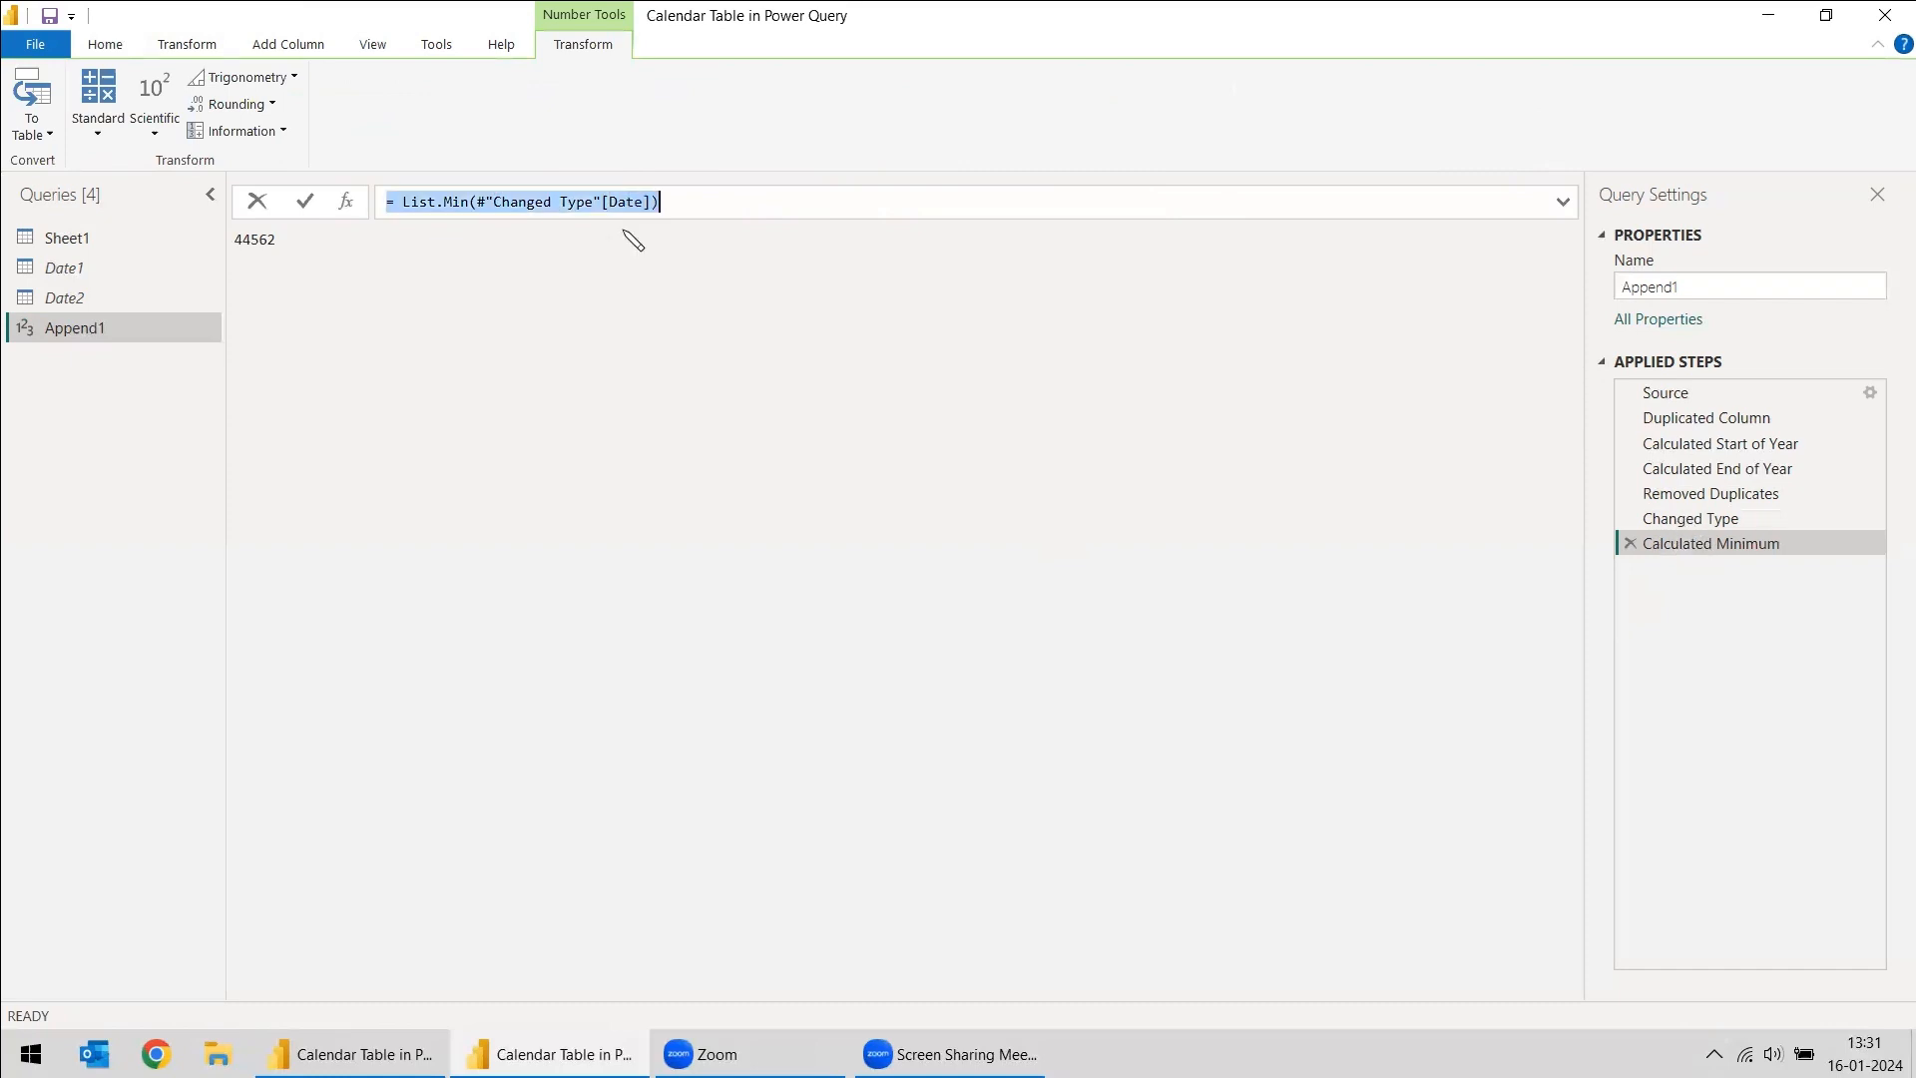
left_click(628, 202)
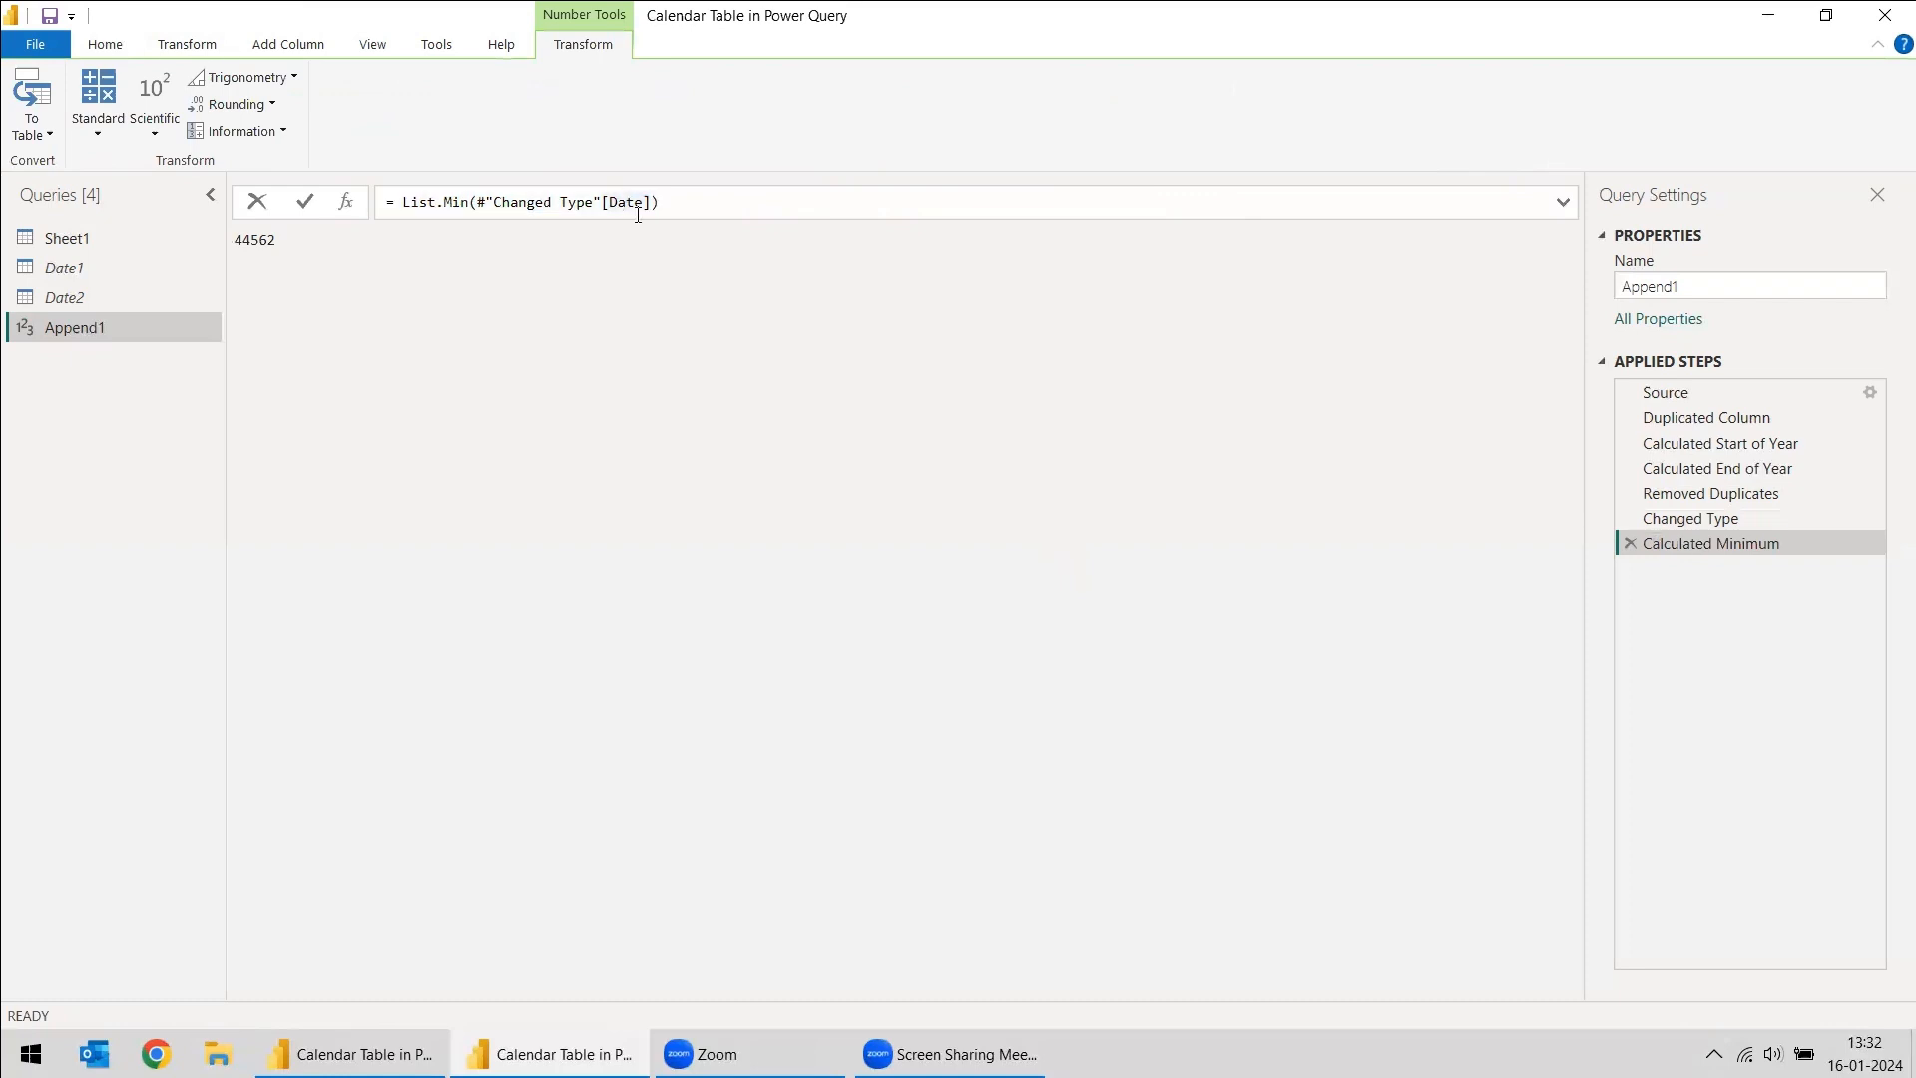
- Insert a step after Changed Type that calculates the maximum of the Date - Copy column, and review its formula
left_click(1700, 522)
left_click(564, 242)
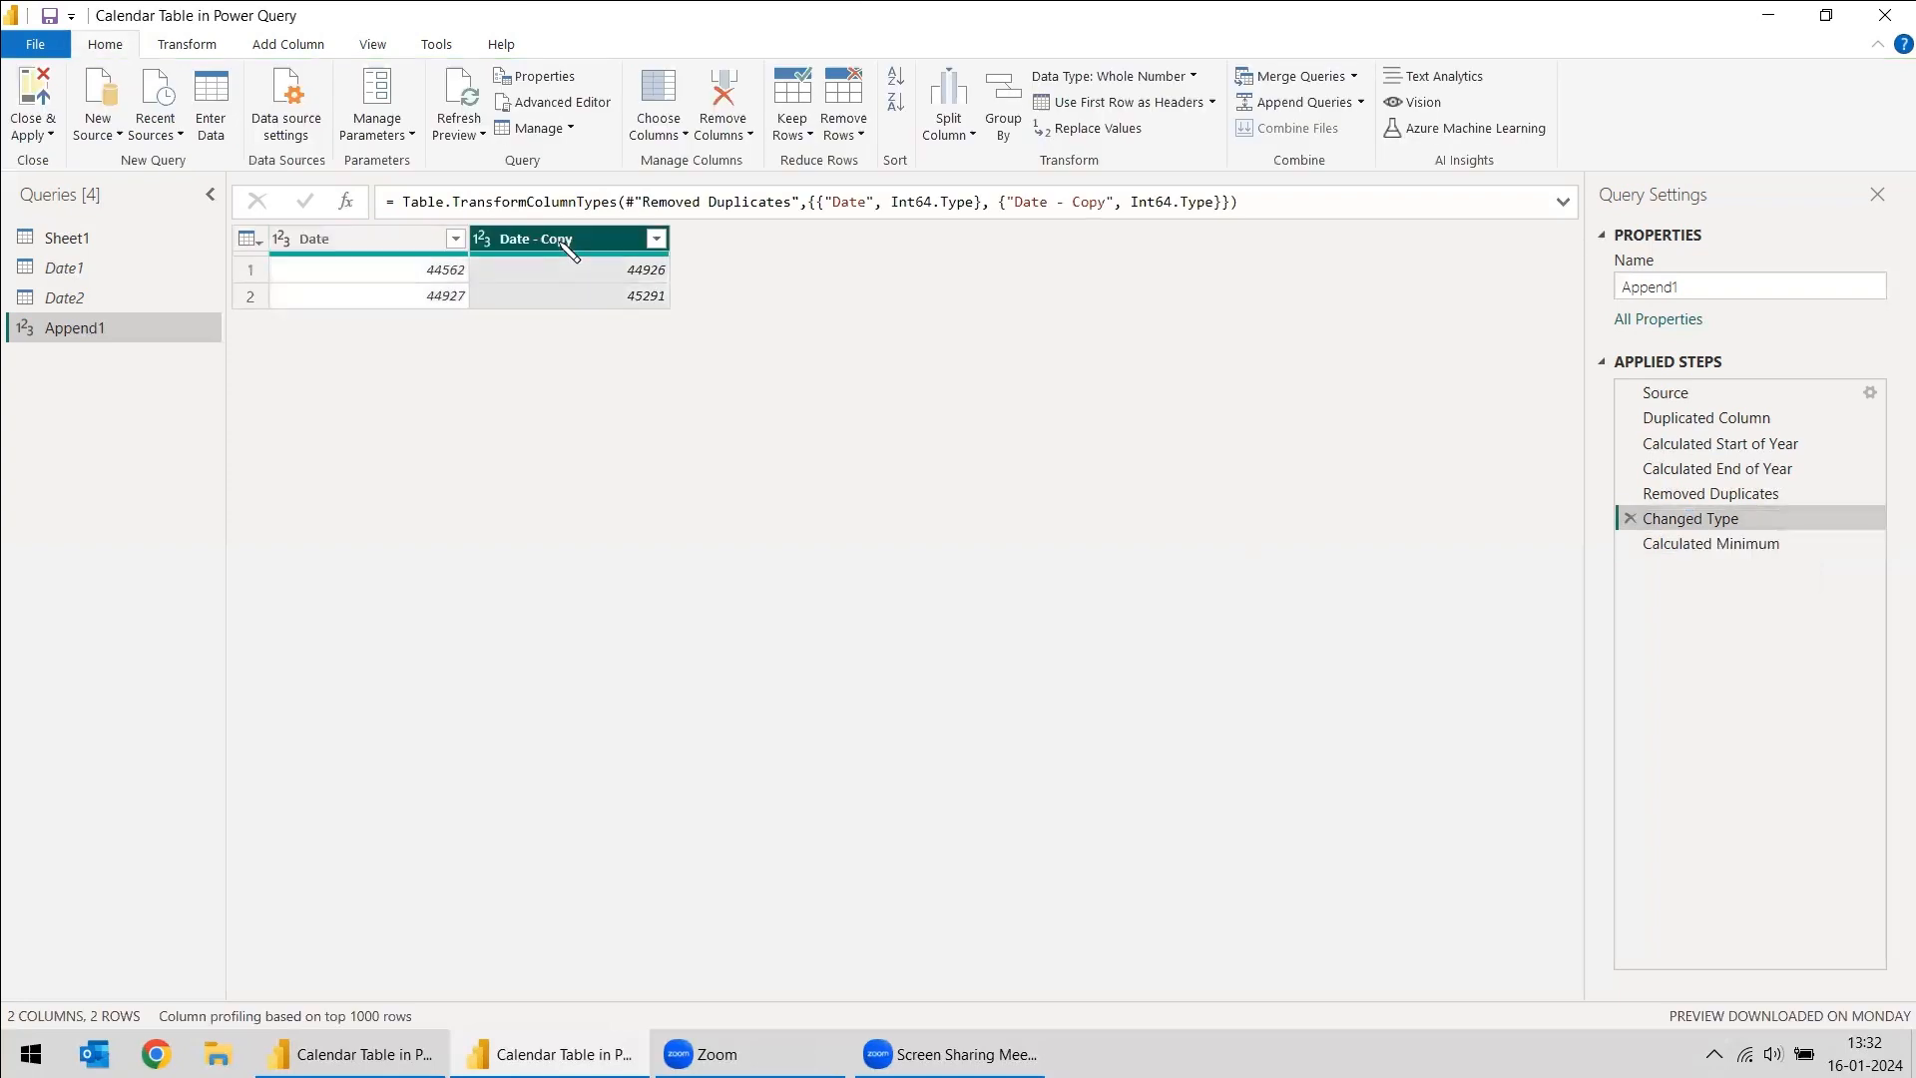
right_click(561, 242)
left_click(186, 43)
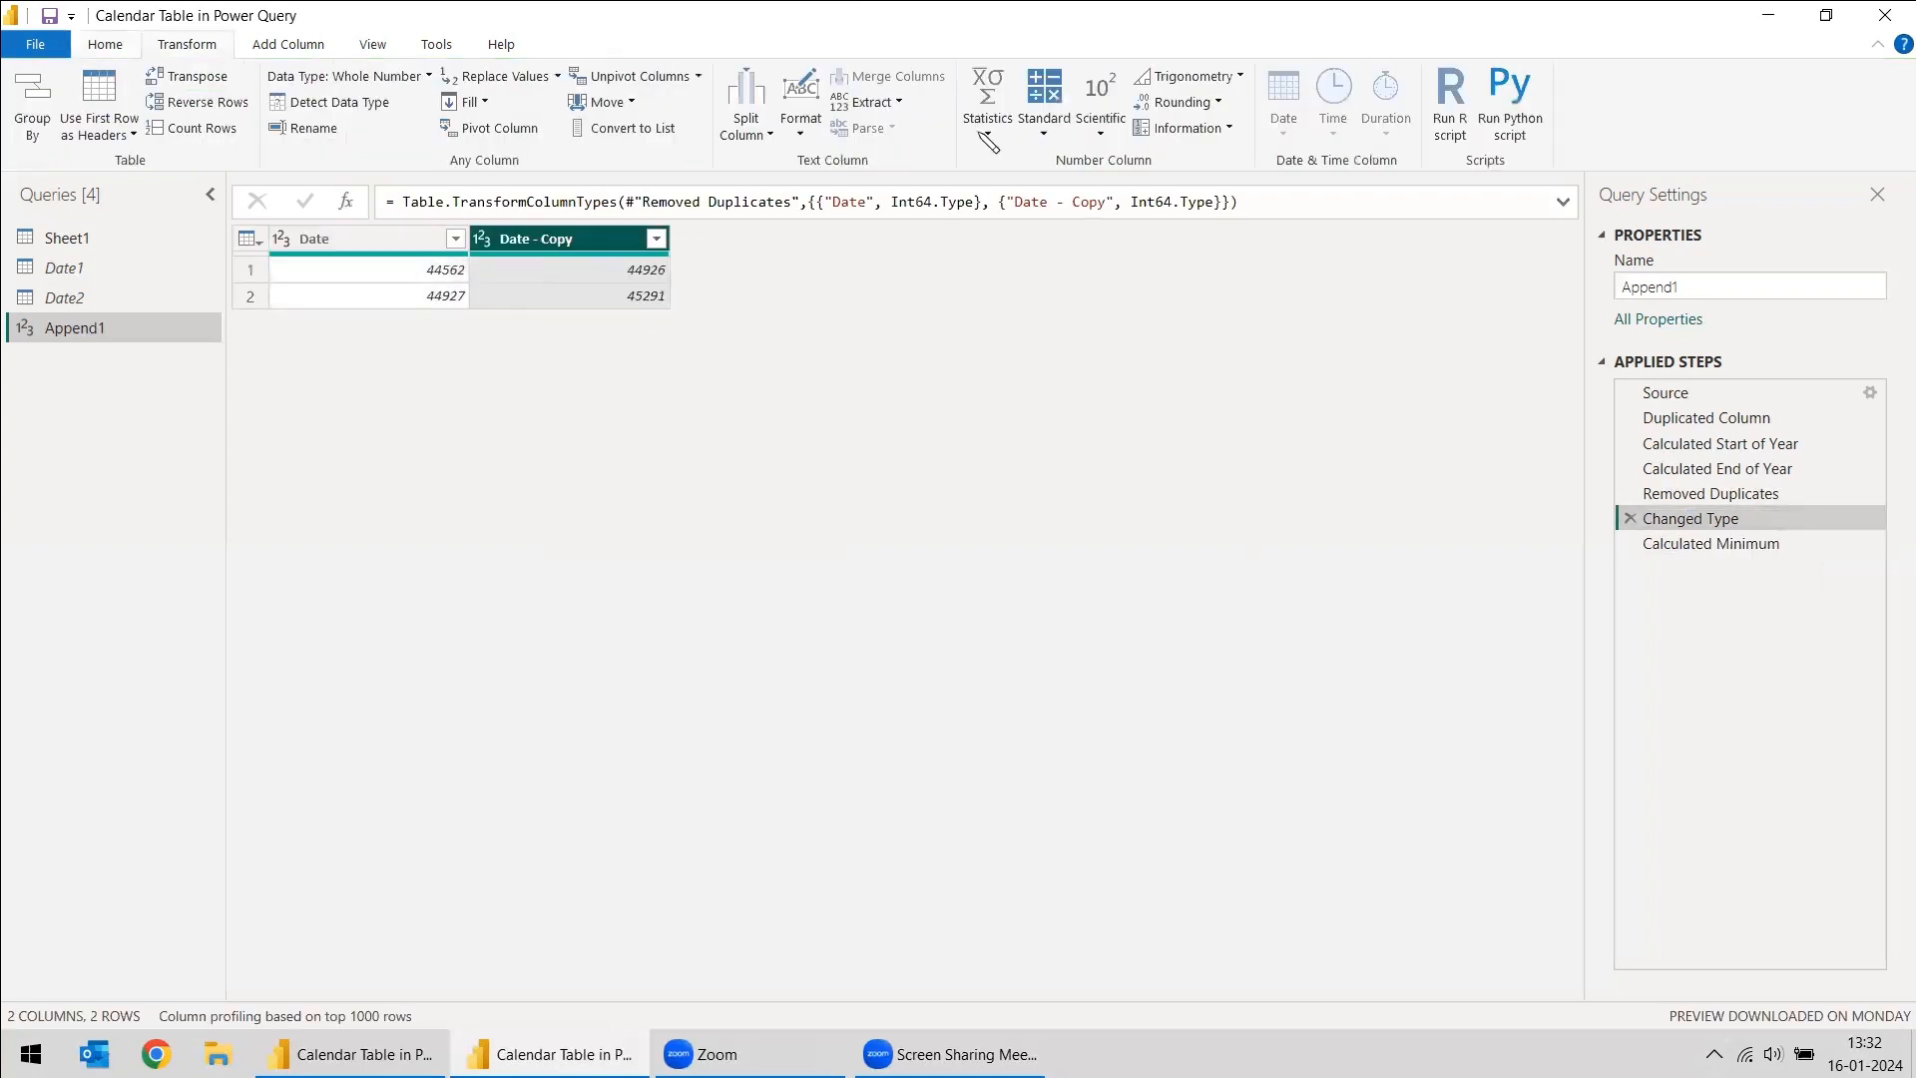
left_click(1006, 146)
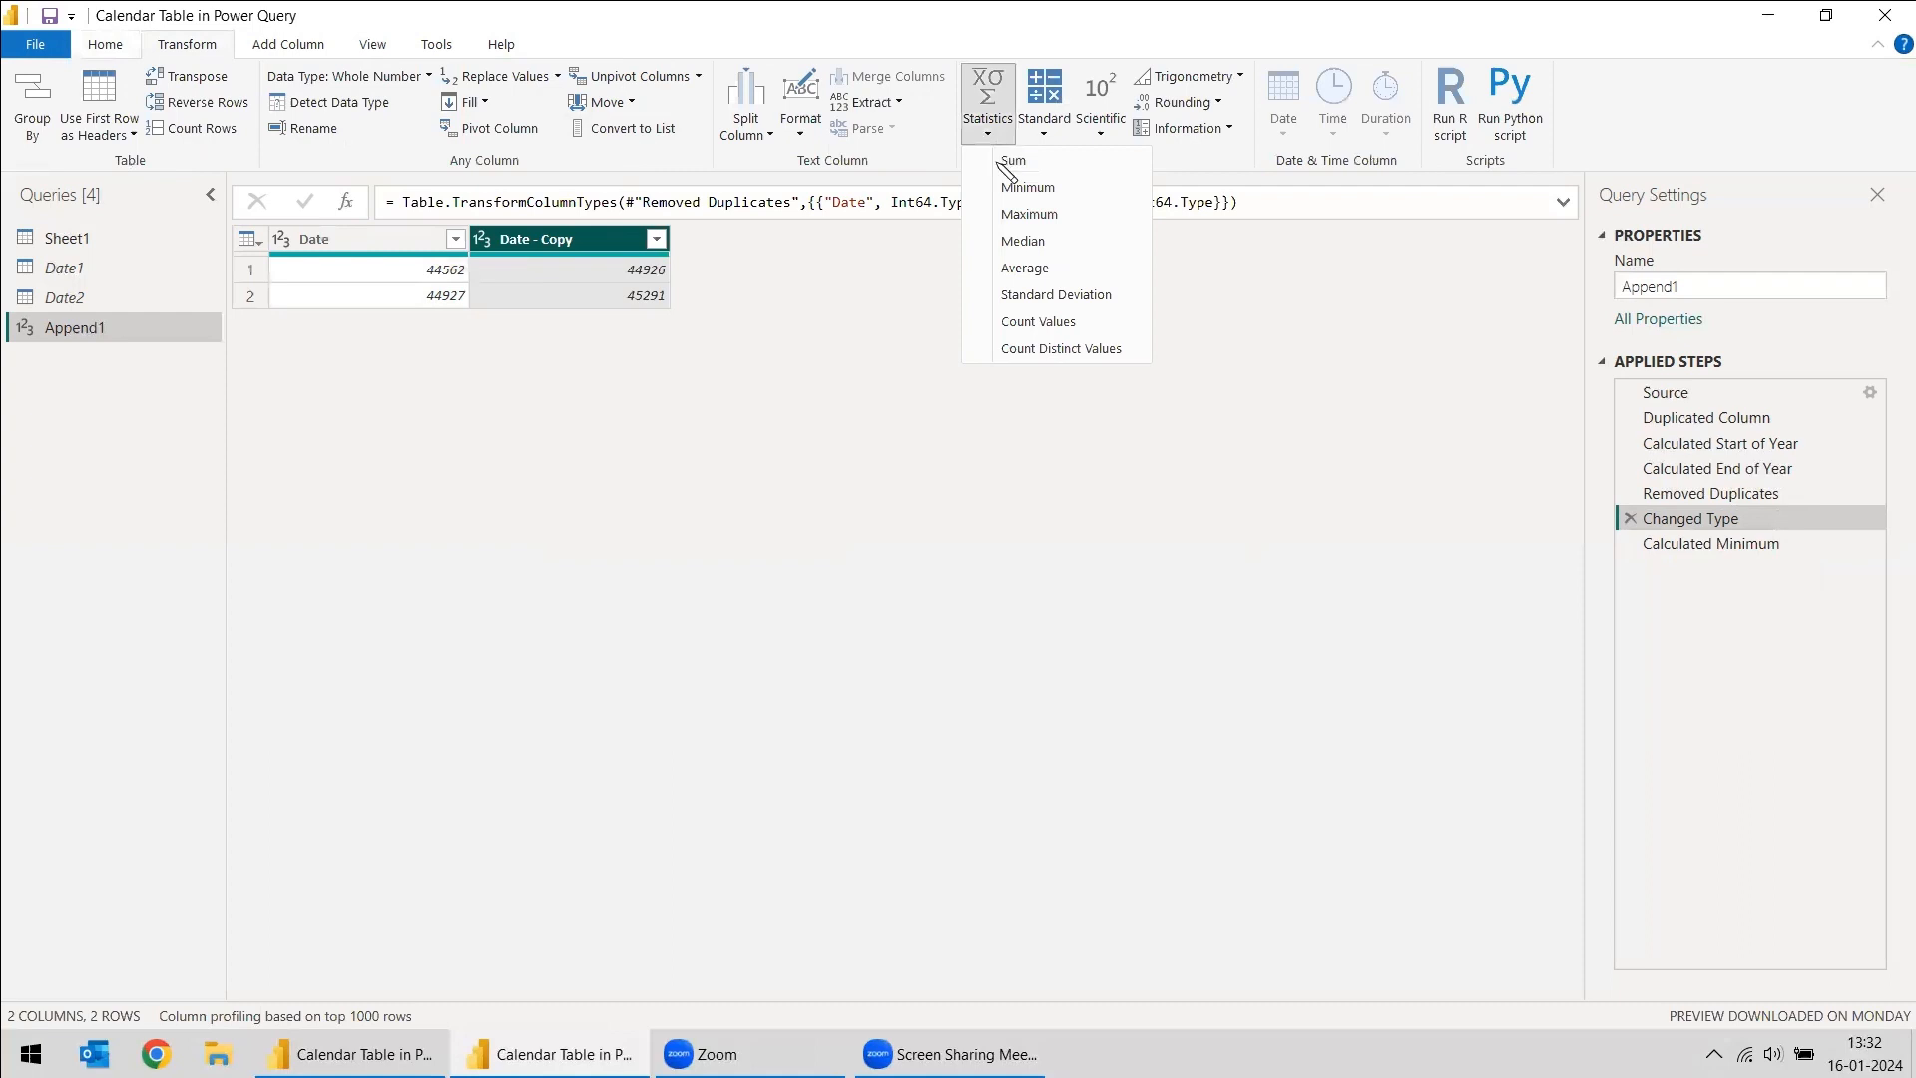
left_click(1006, 212)
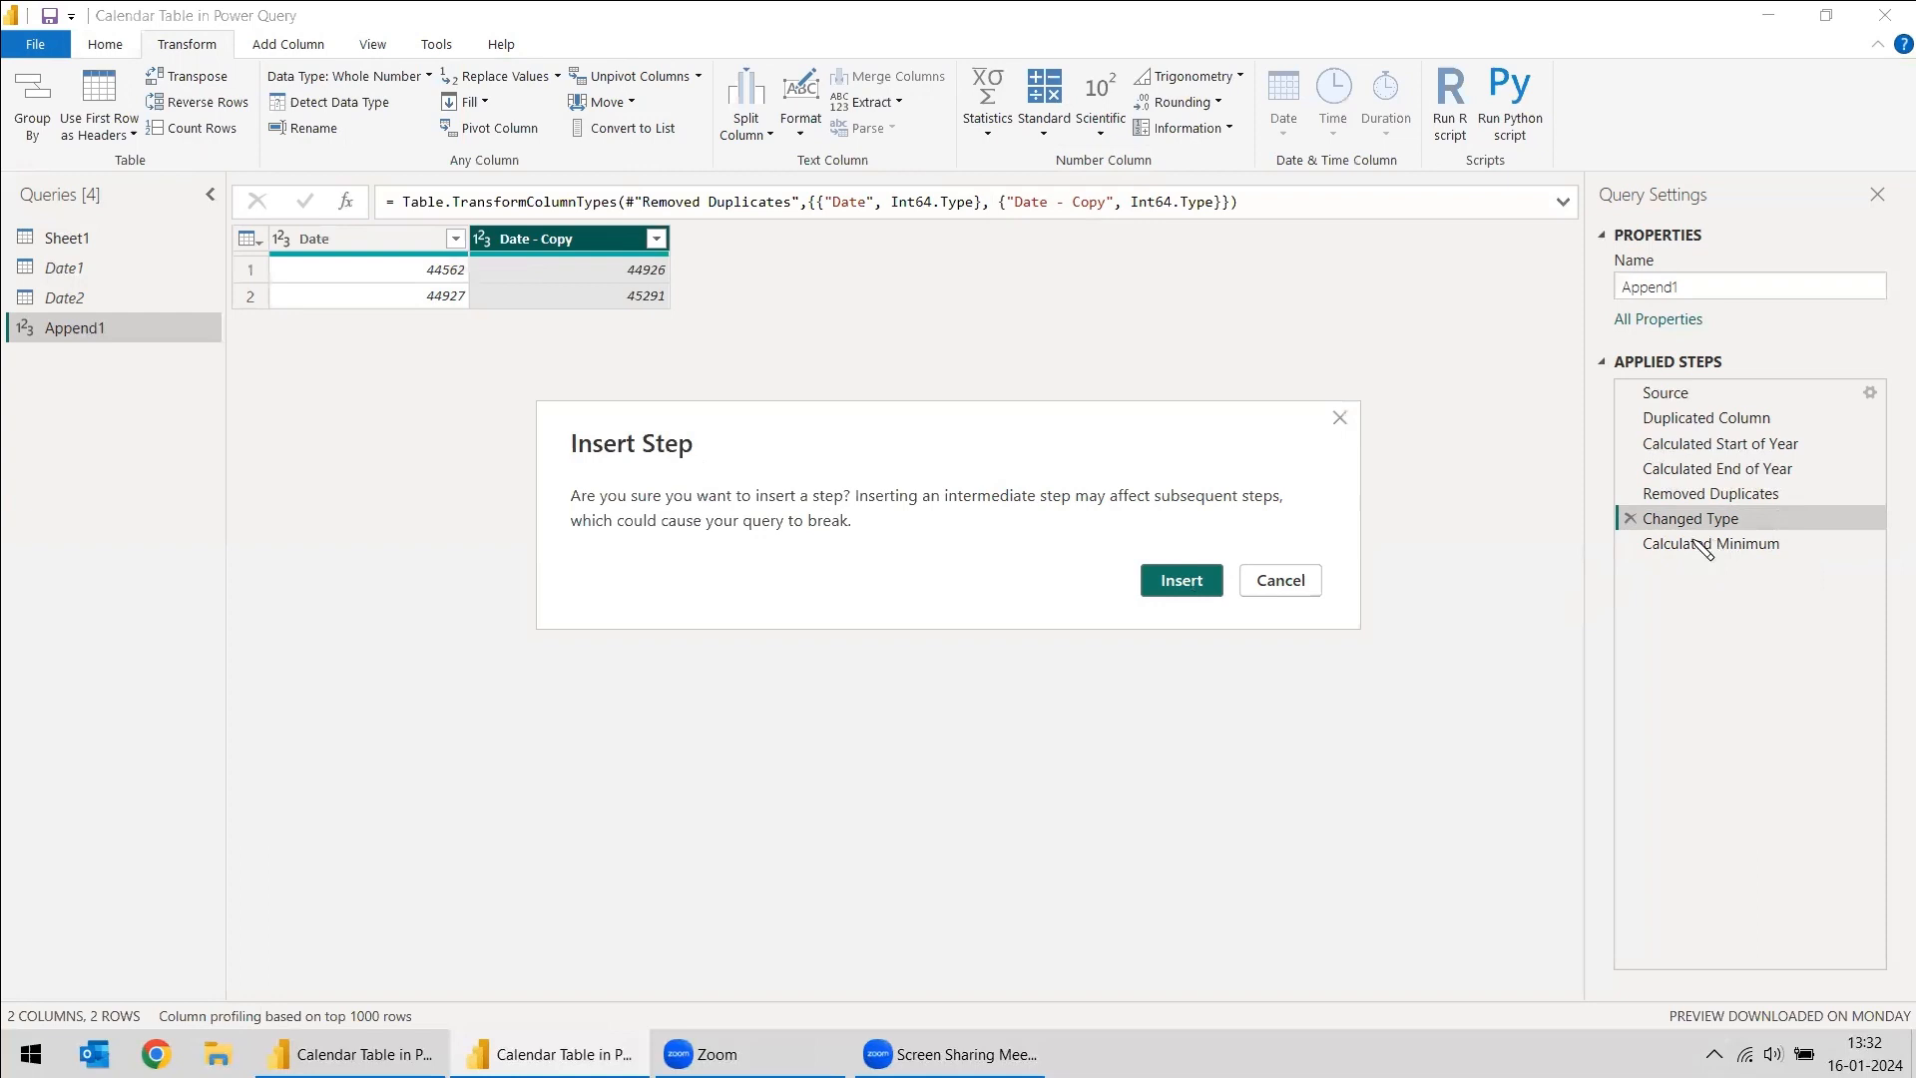
left_click(1185, 585)
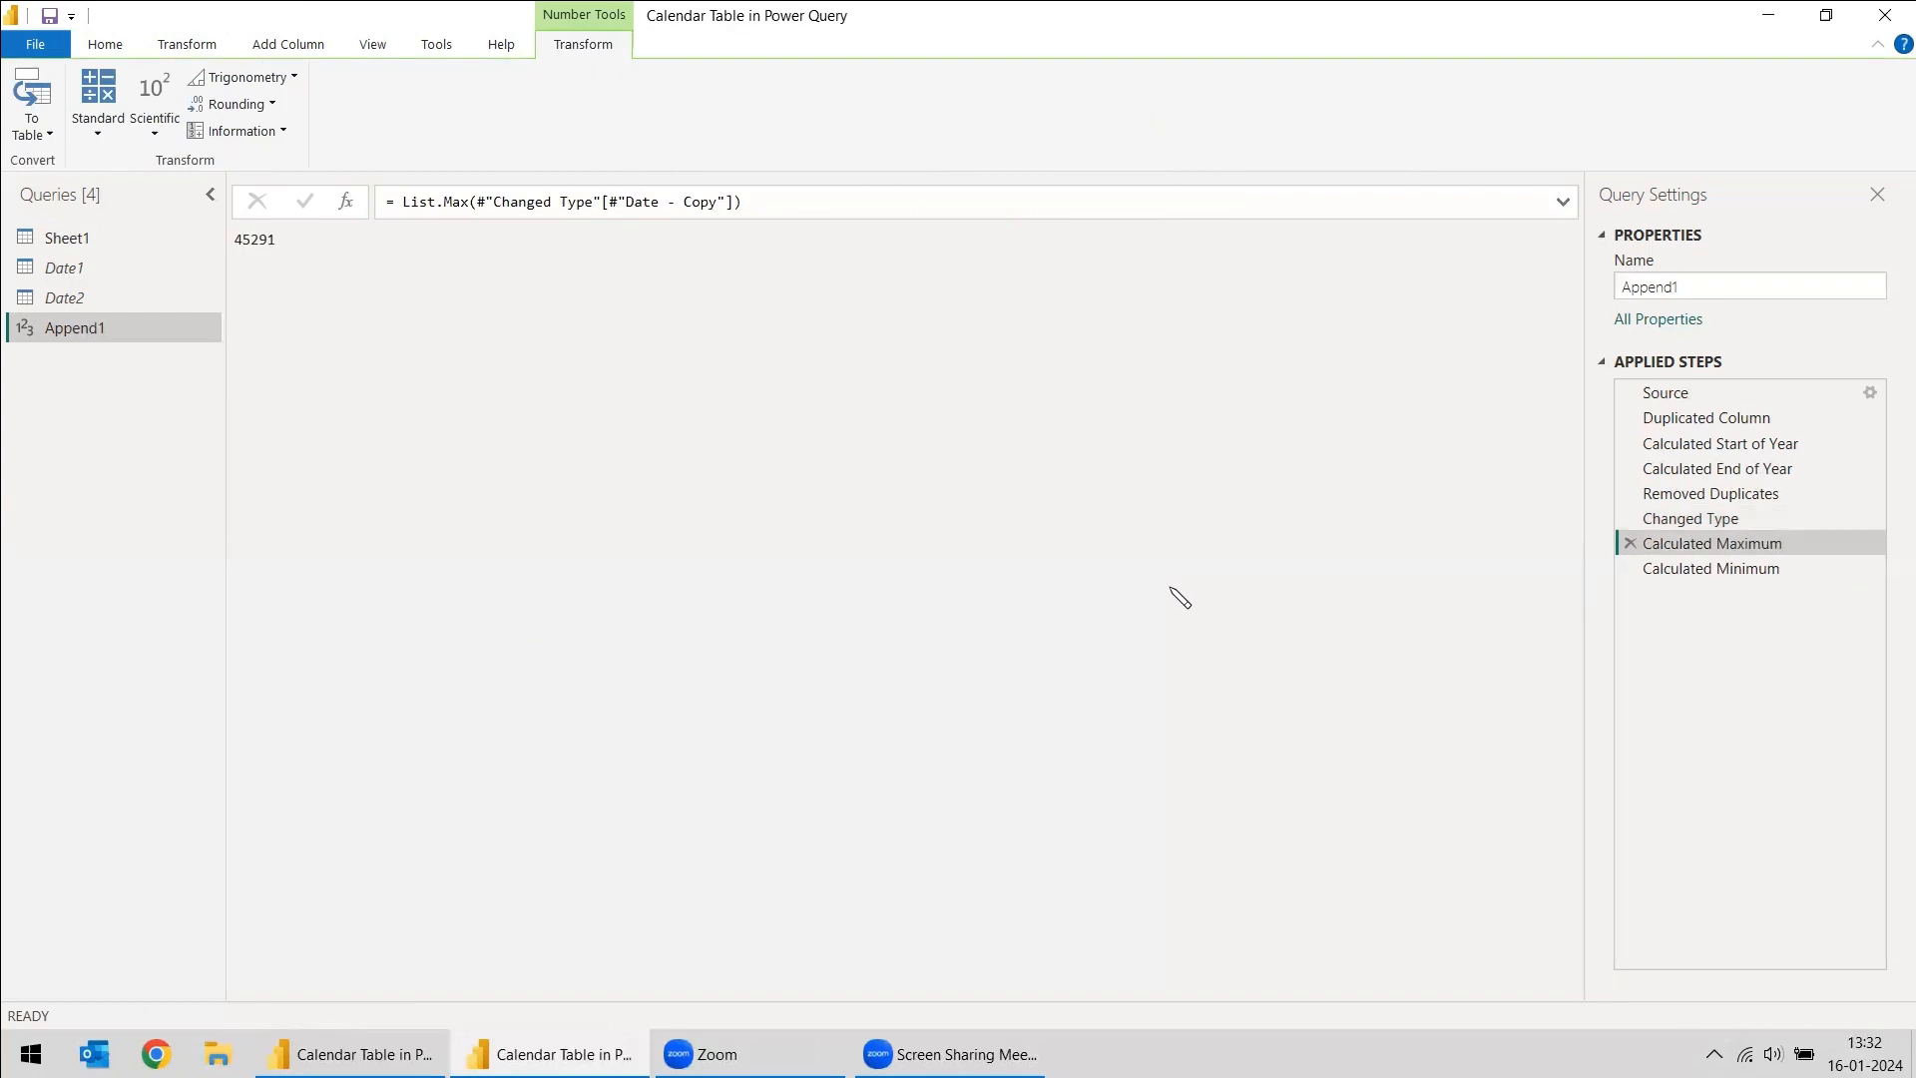
left_click(406, 200)
left_click_drag(693, 203, 653, 203)
- Rename the Calculated Maximum step as MaxDate
right_click(1713, 543)
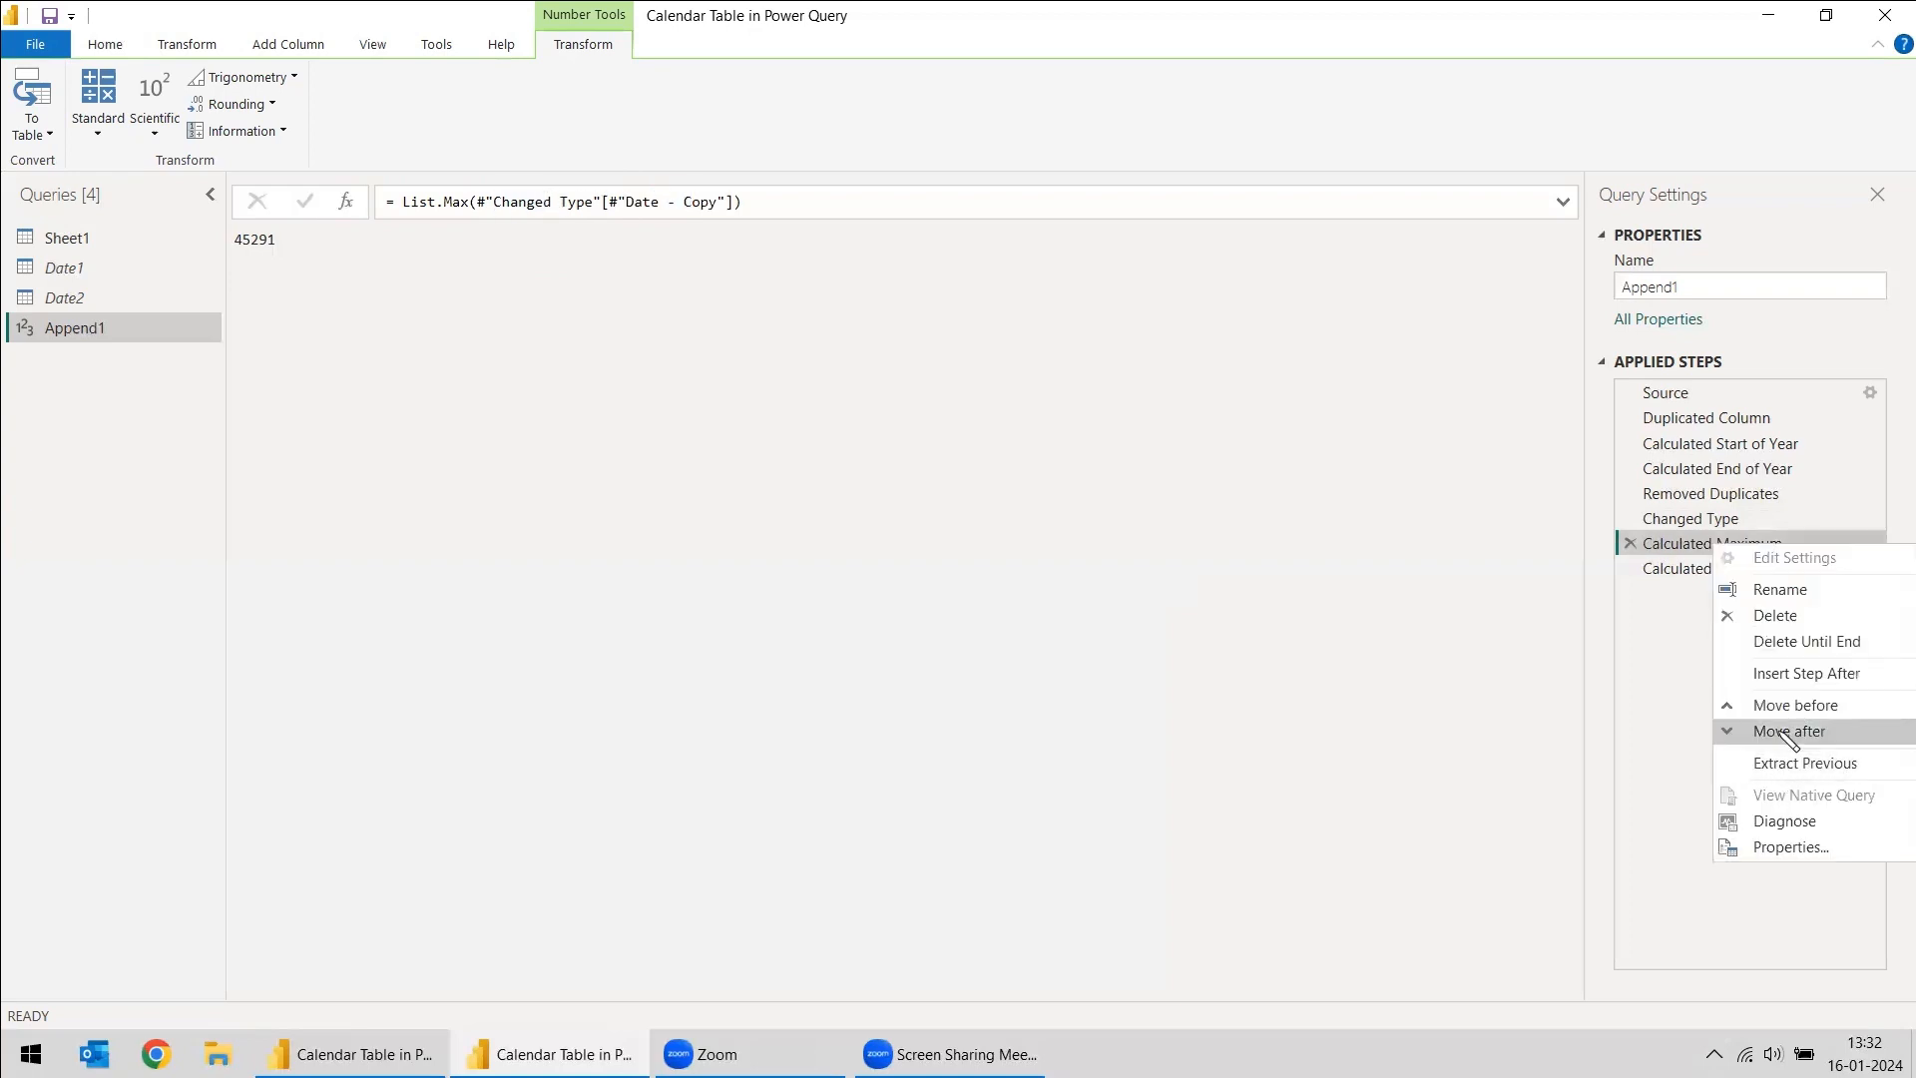
left_click(1781, 590)
type("MaxDate")
key("Return")
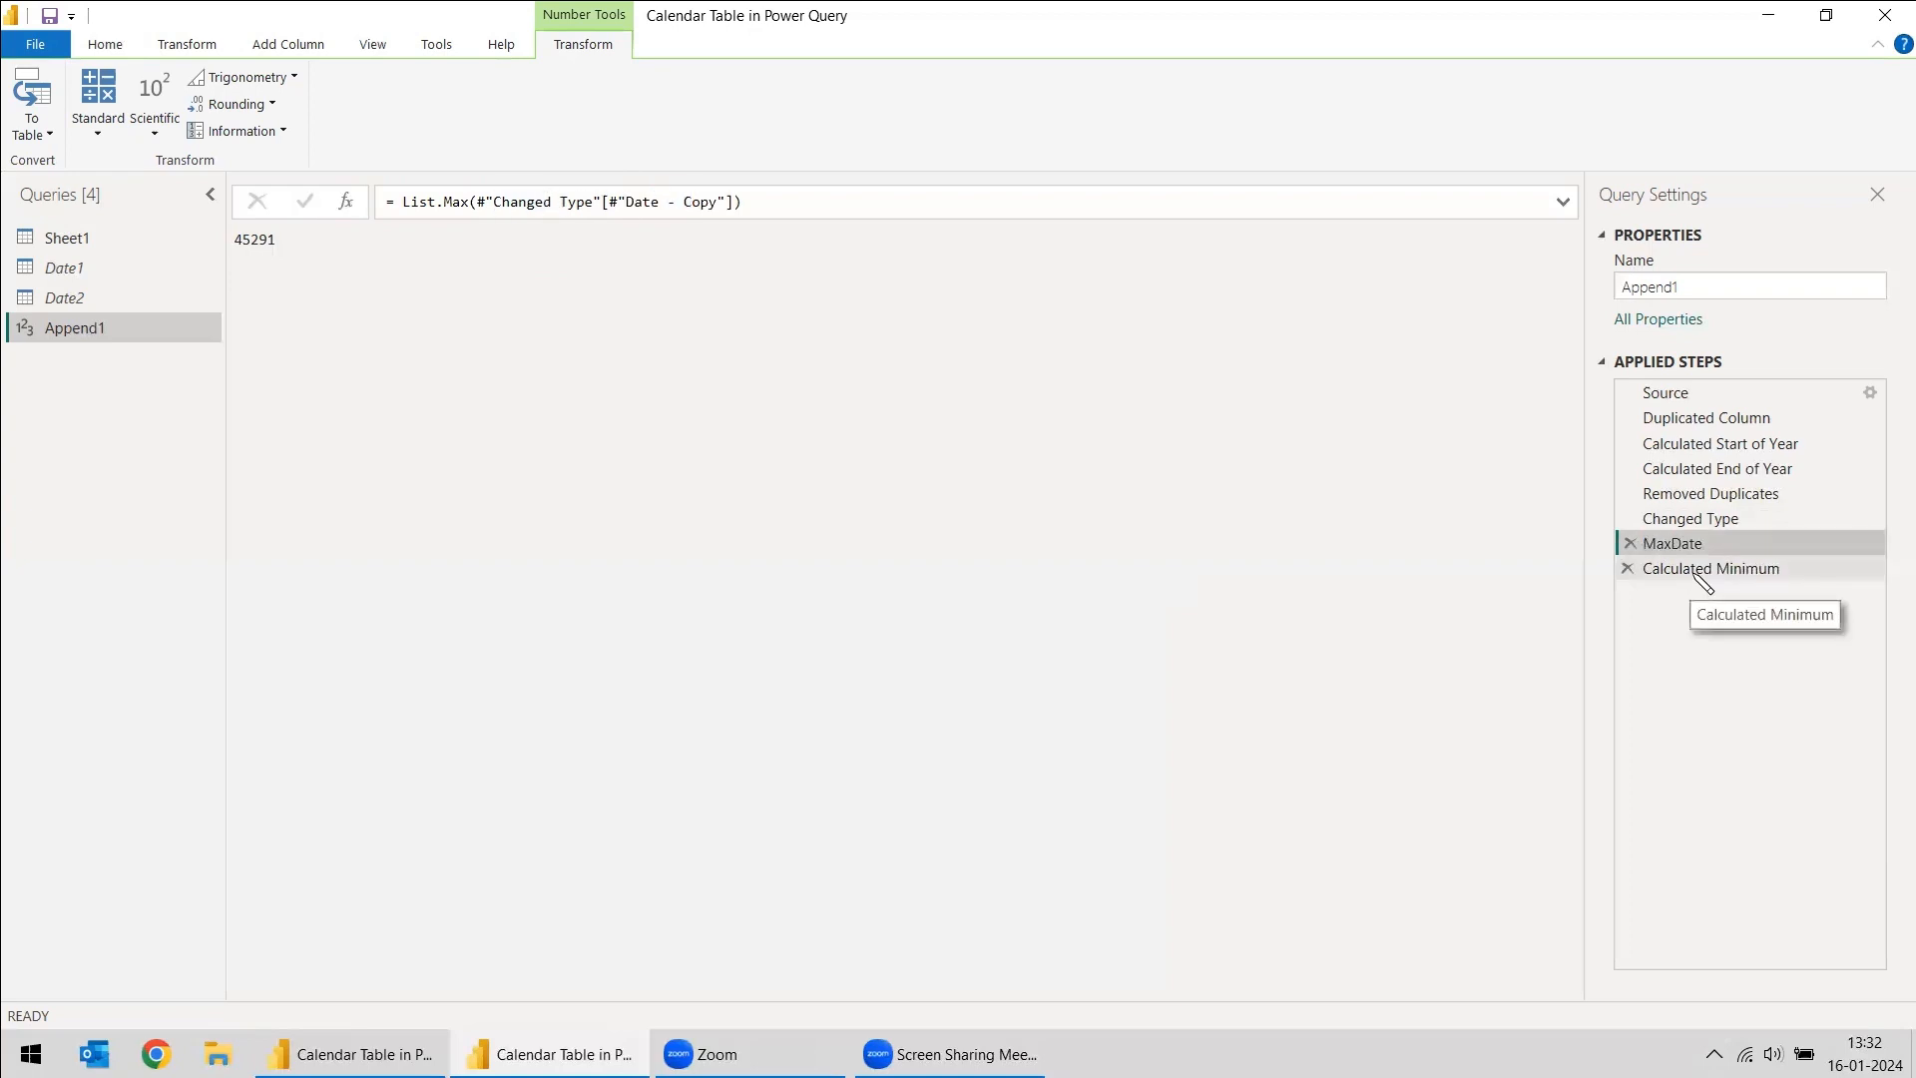
- Correct the Calculated Minimum step's formula to = List.Min(#"Changed Type"[Date]) so that it references the Changed Type step
left_click(1703, 582)
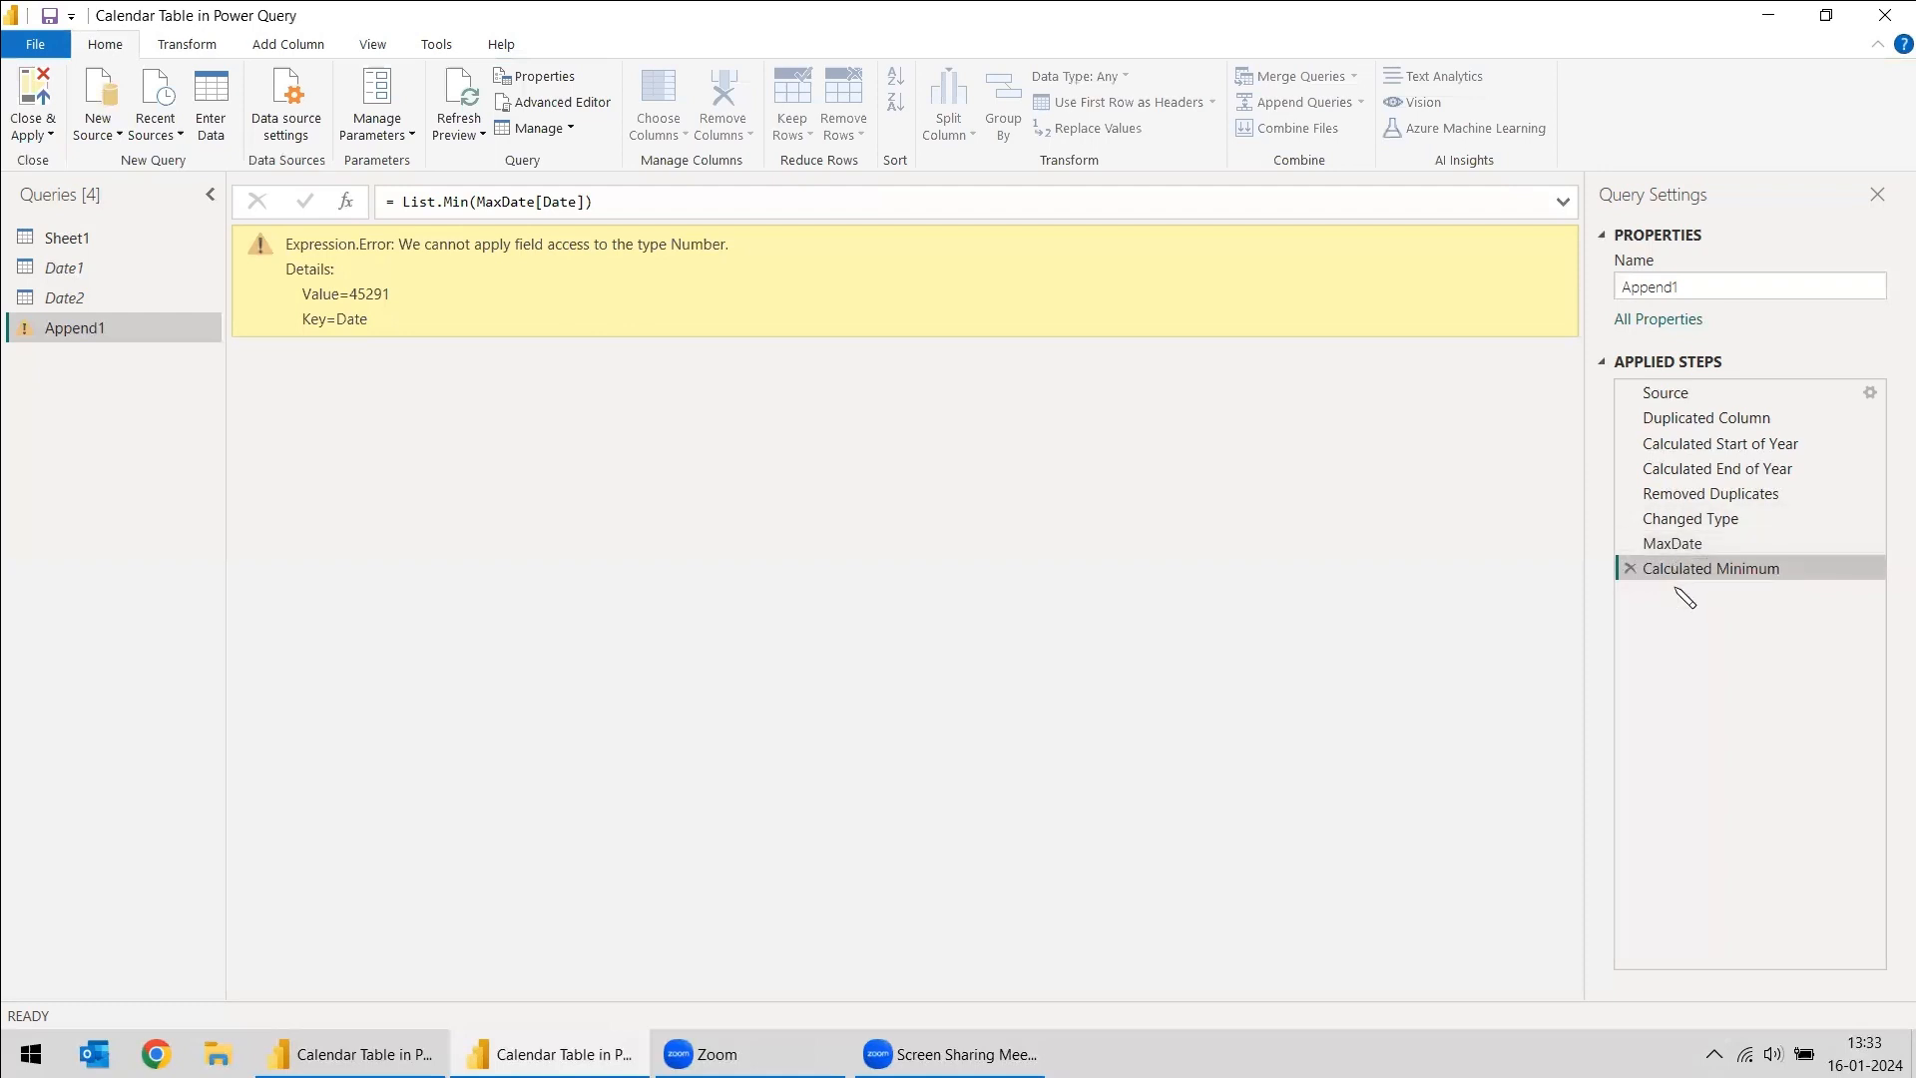
left_click(1702, 499)
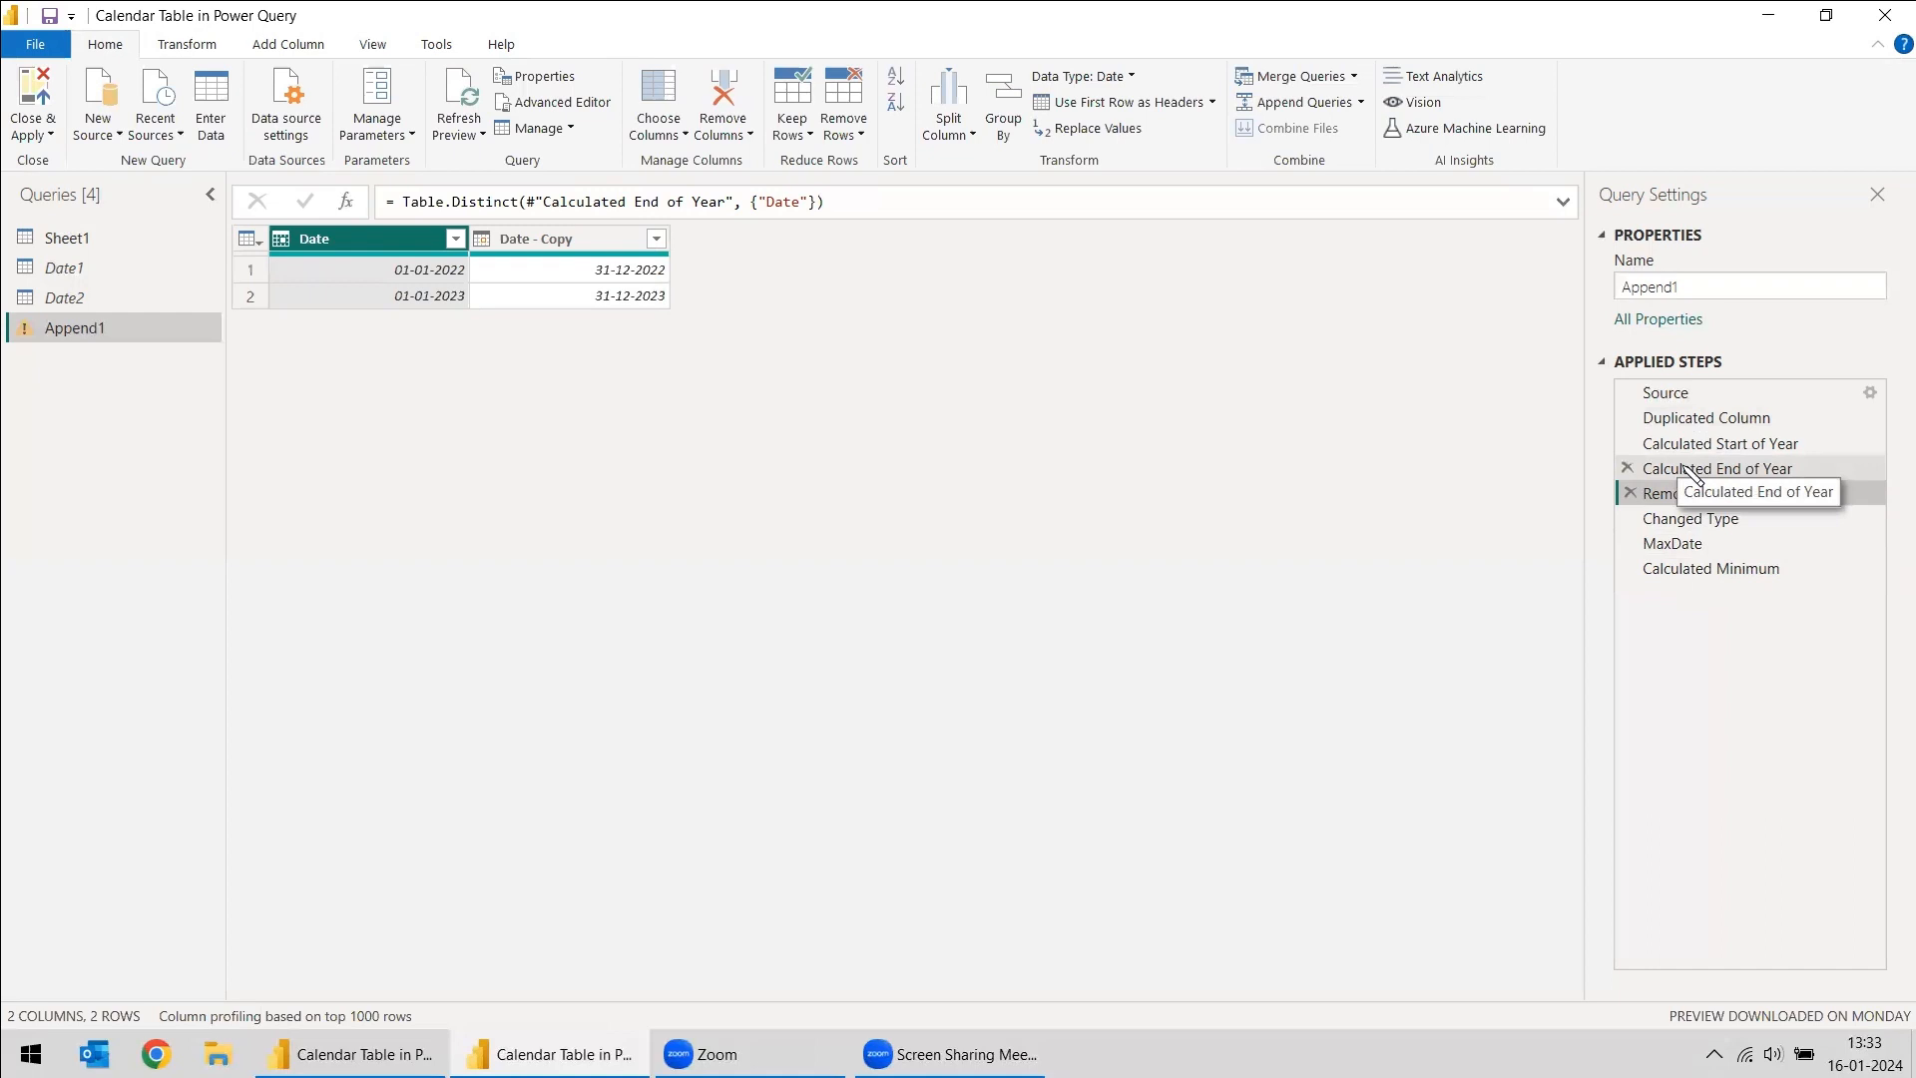
left_click(1677, 571)
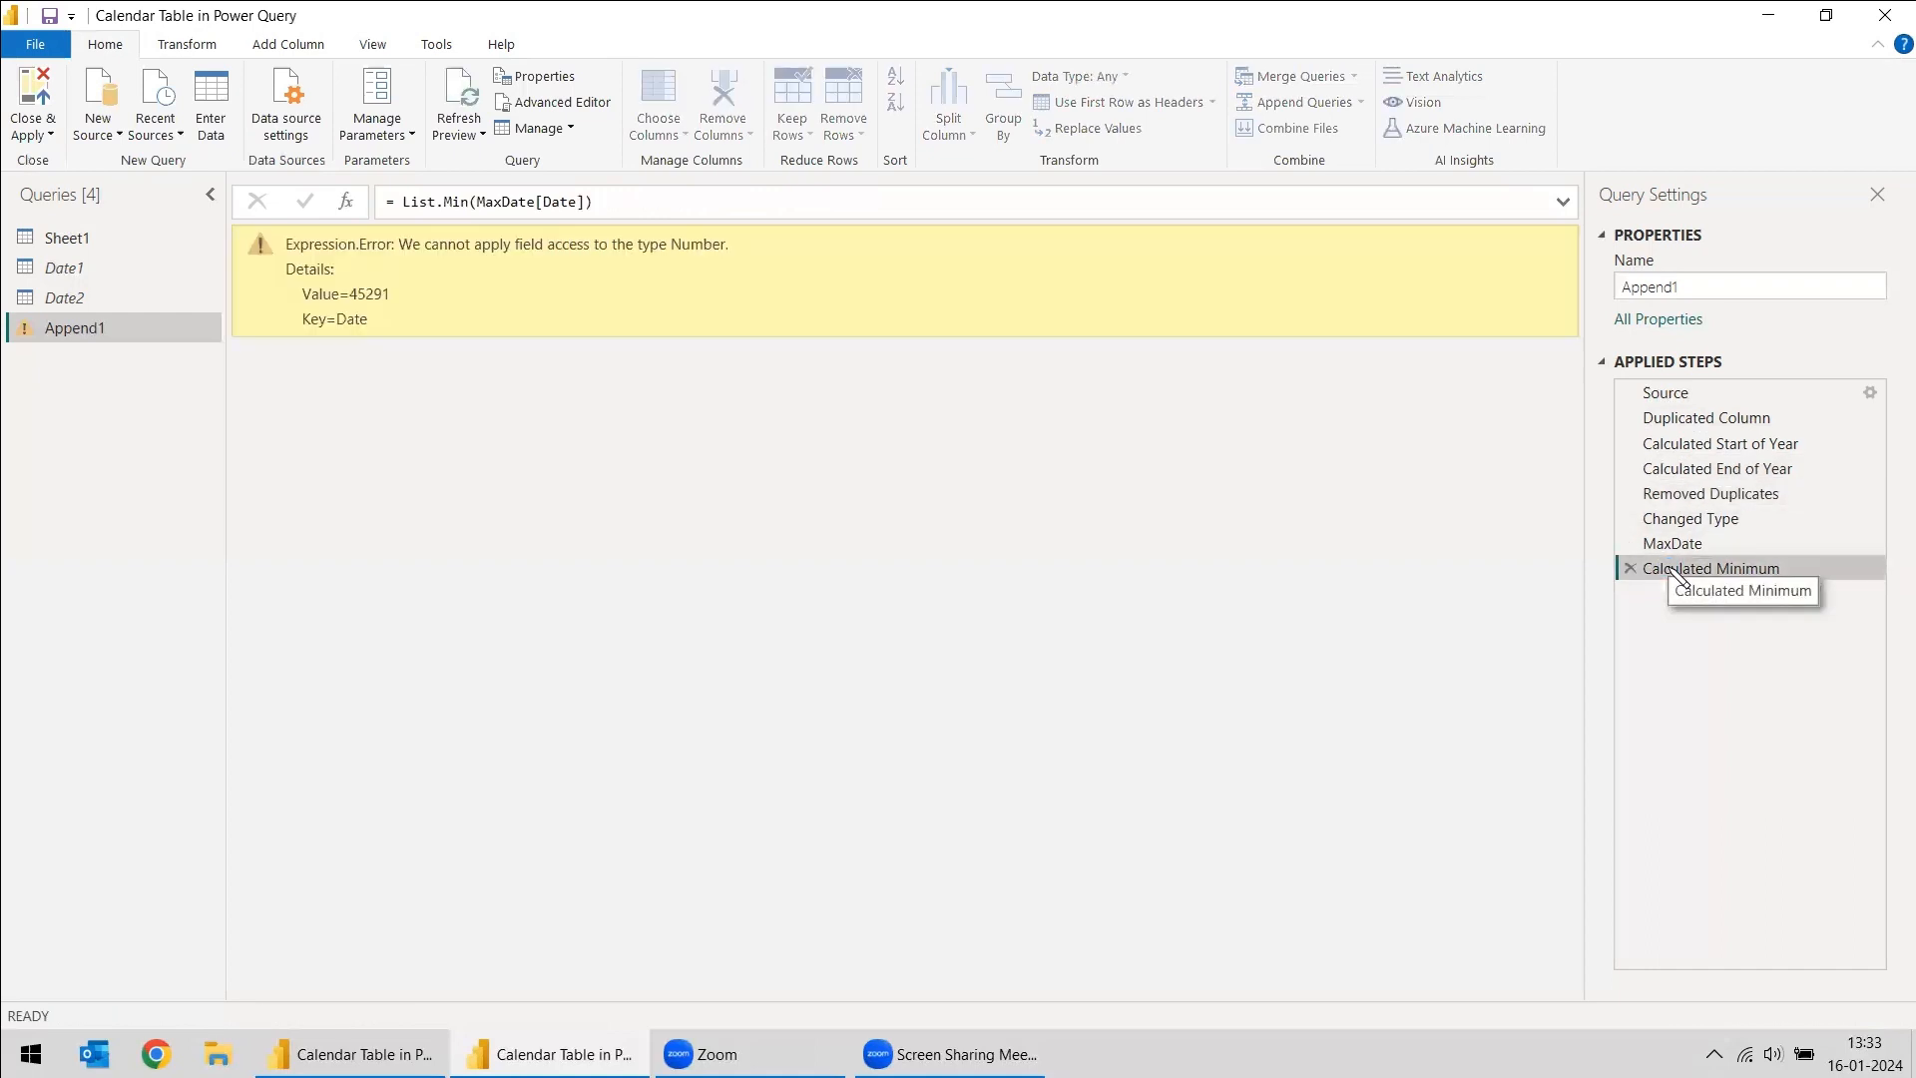
left_click(1676, 545)
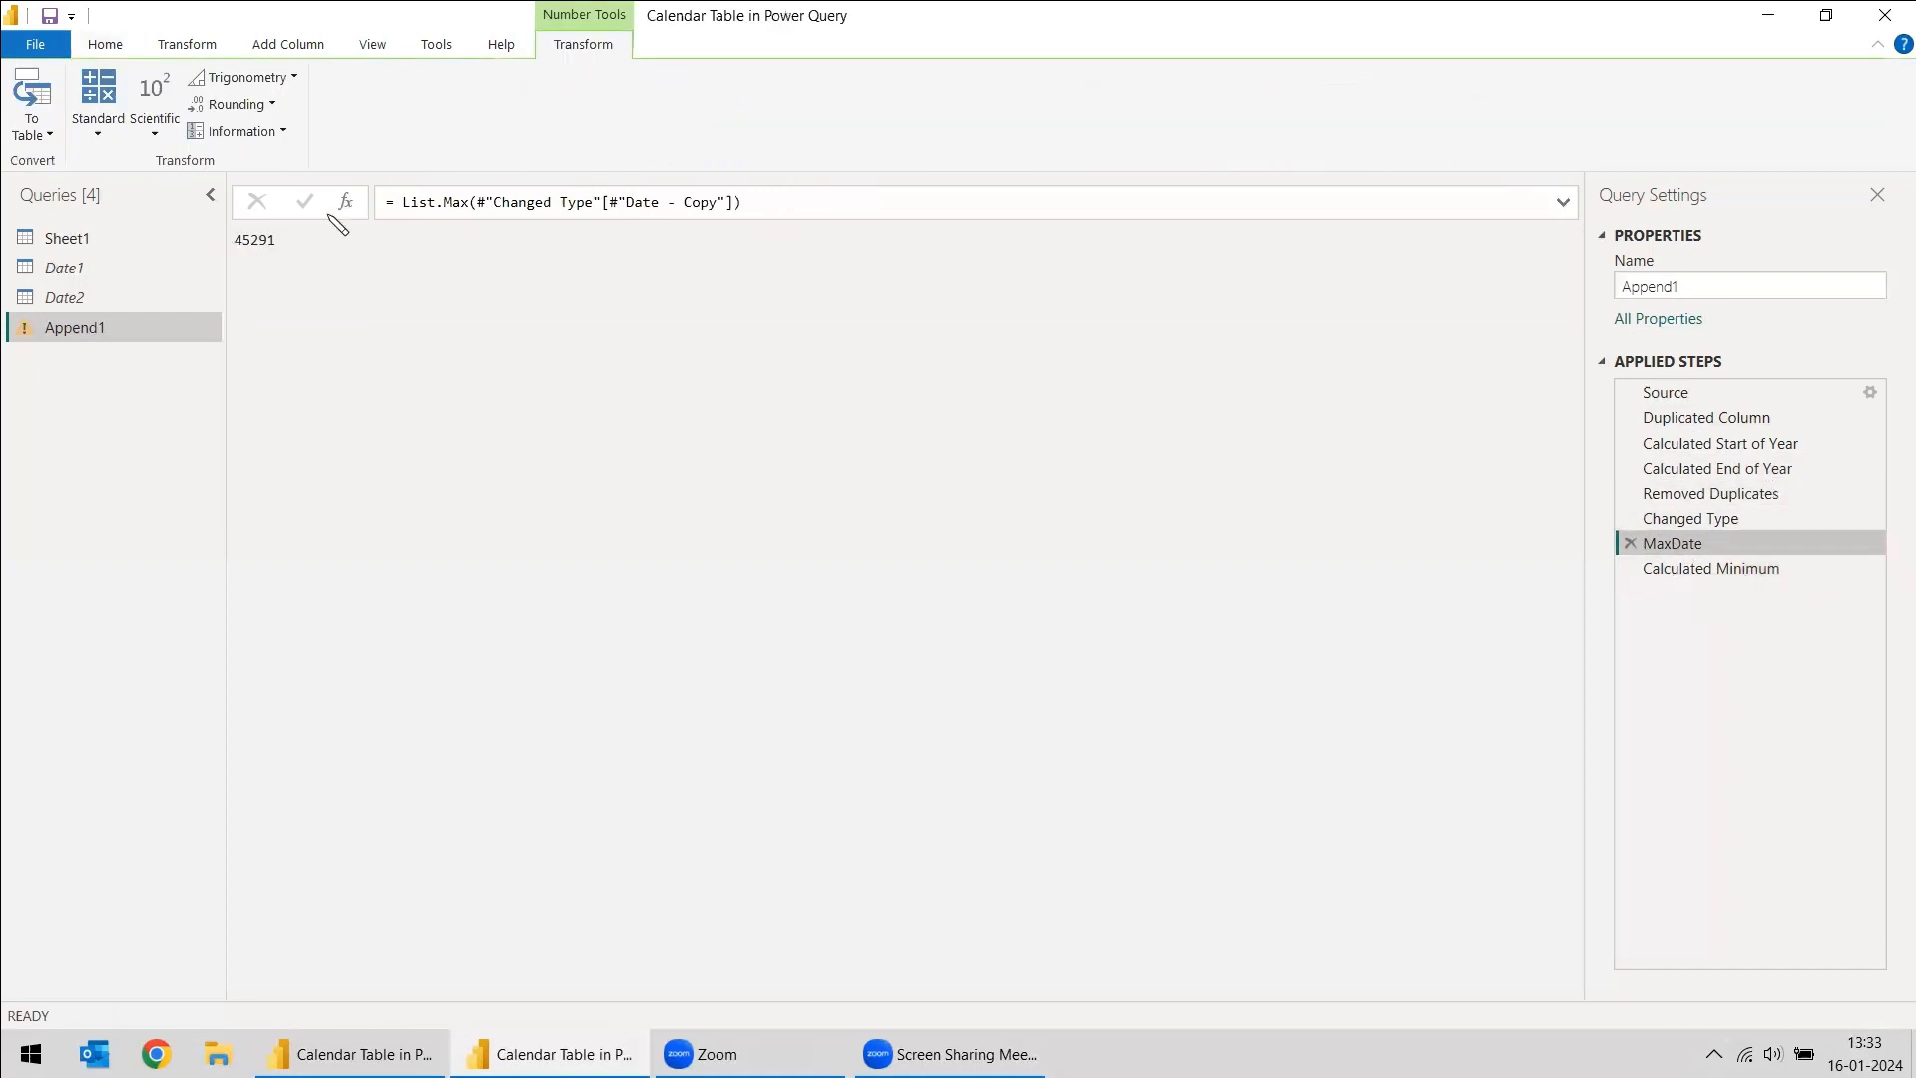
left_click(1727, 571)
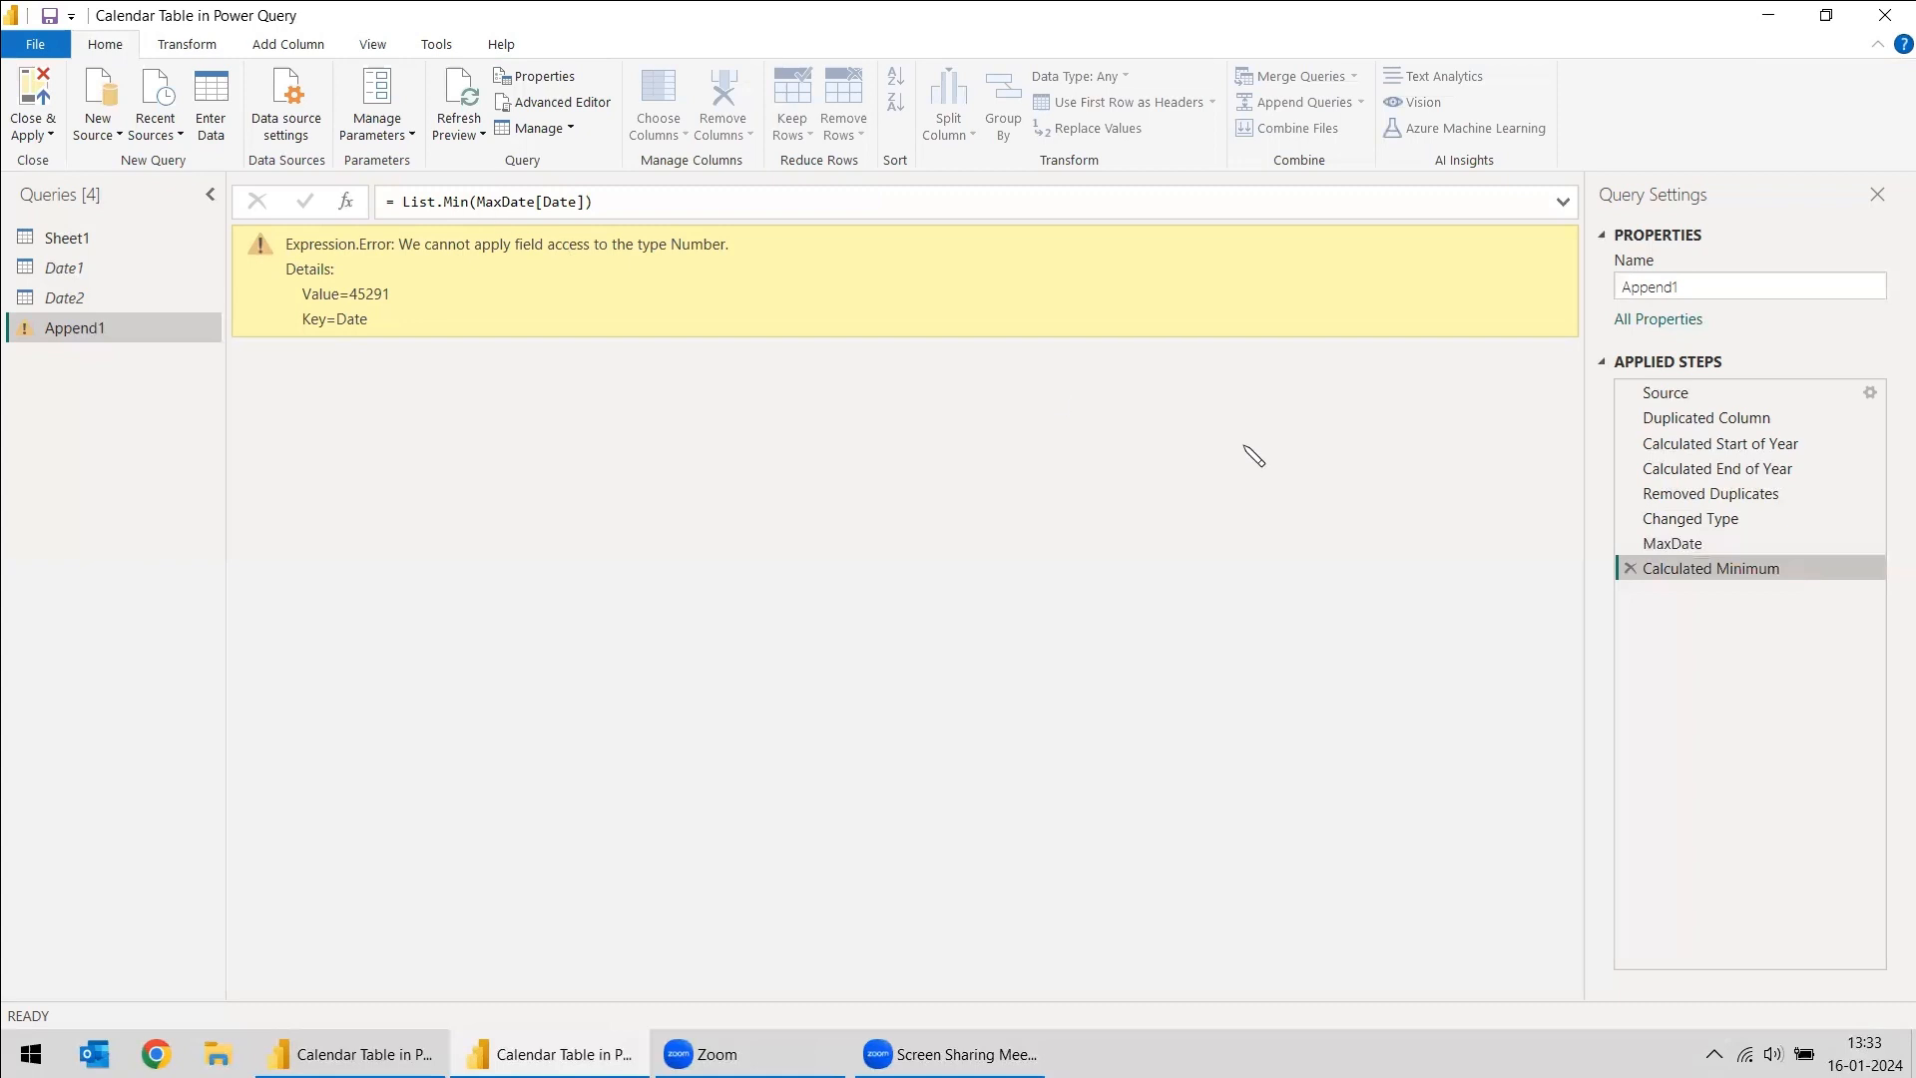
key("Up")
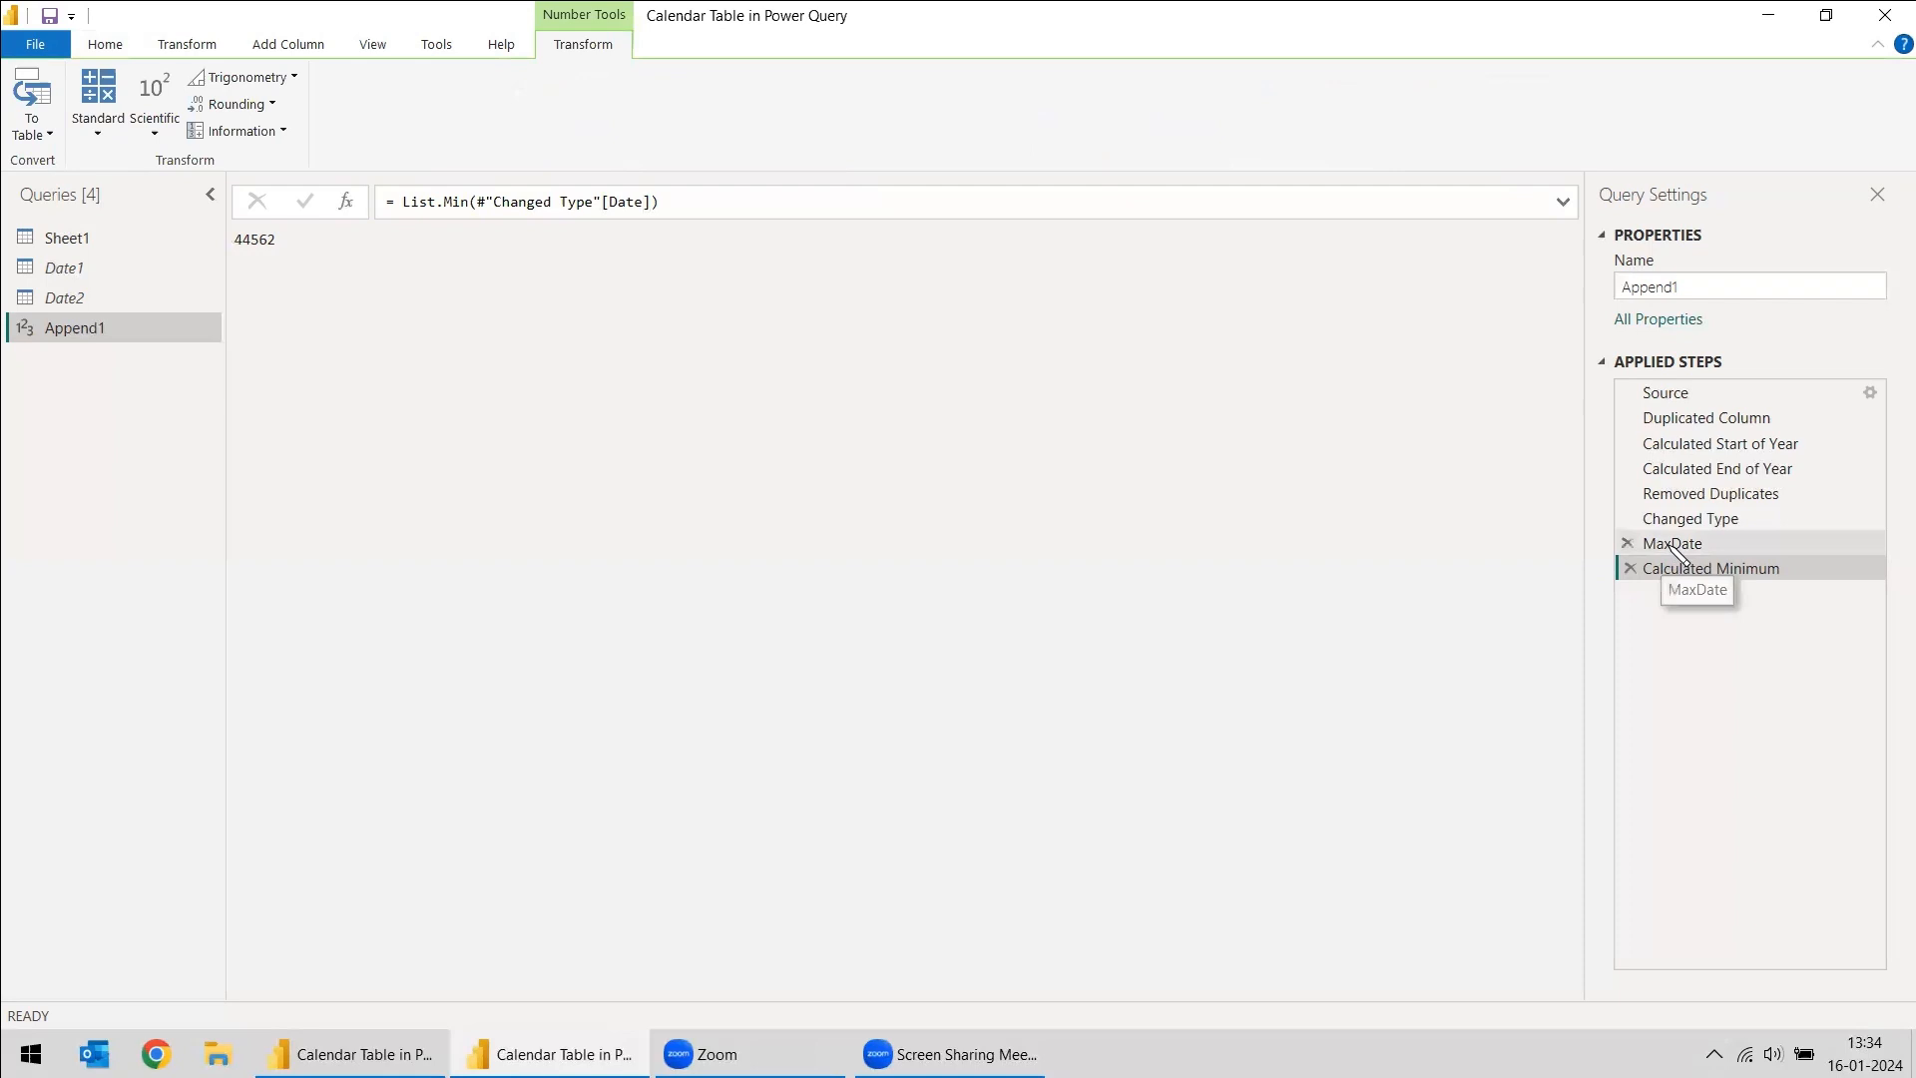
- Rename the Calculated Minimum step as MinDate
right_click(1701, 577)
left_click(1693, 606)
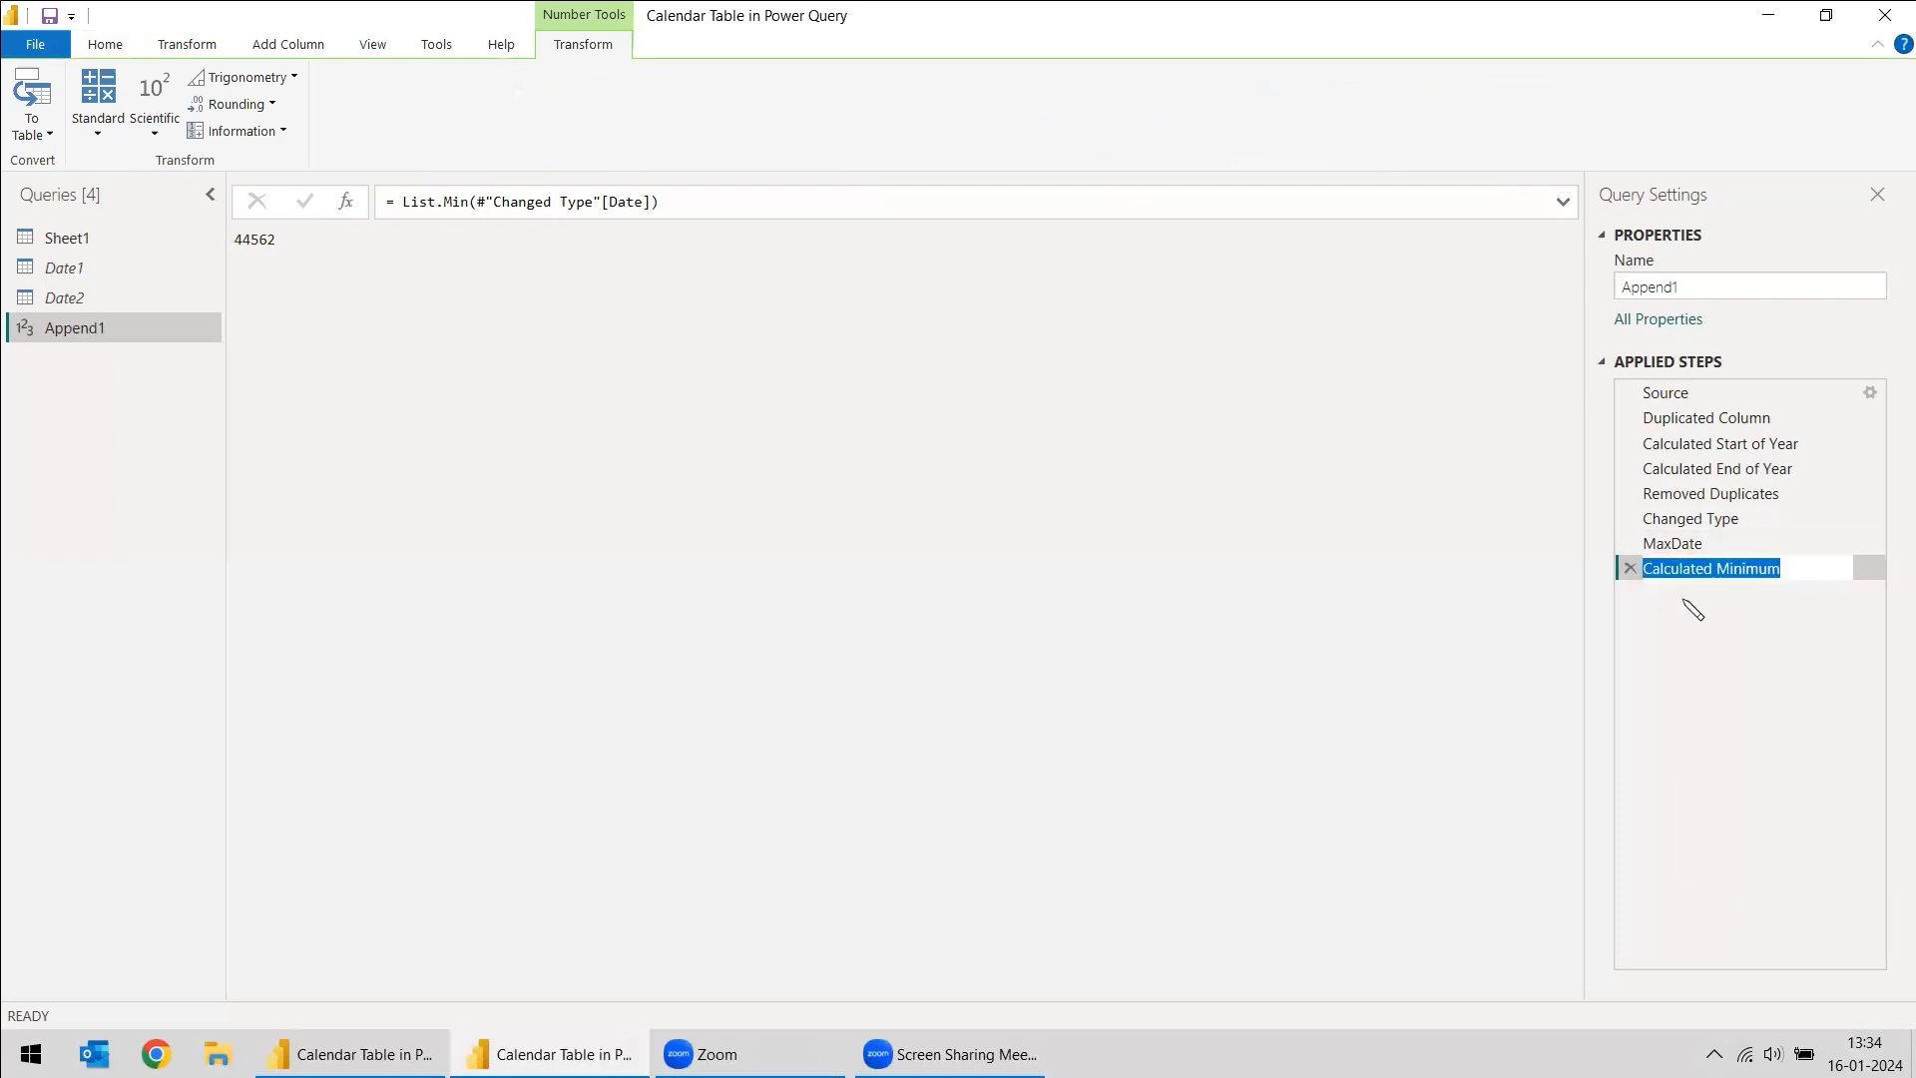
type("MinDate")
key("Return")
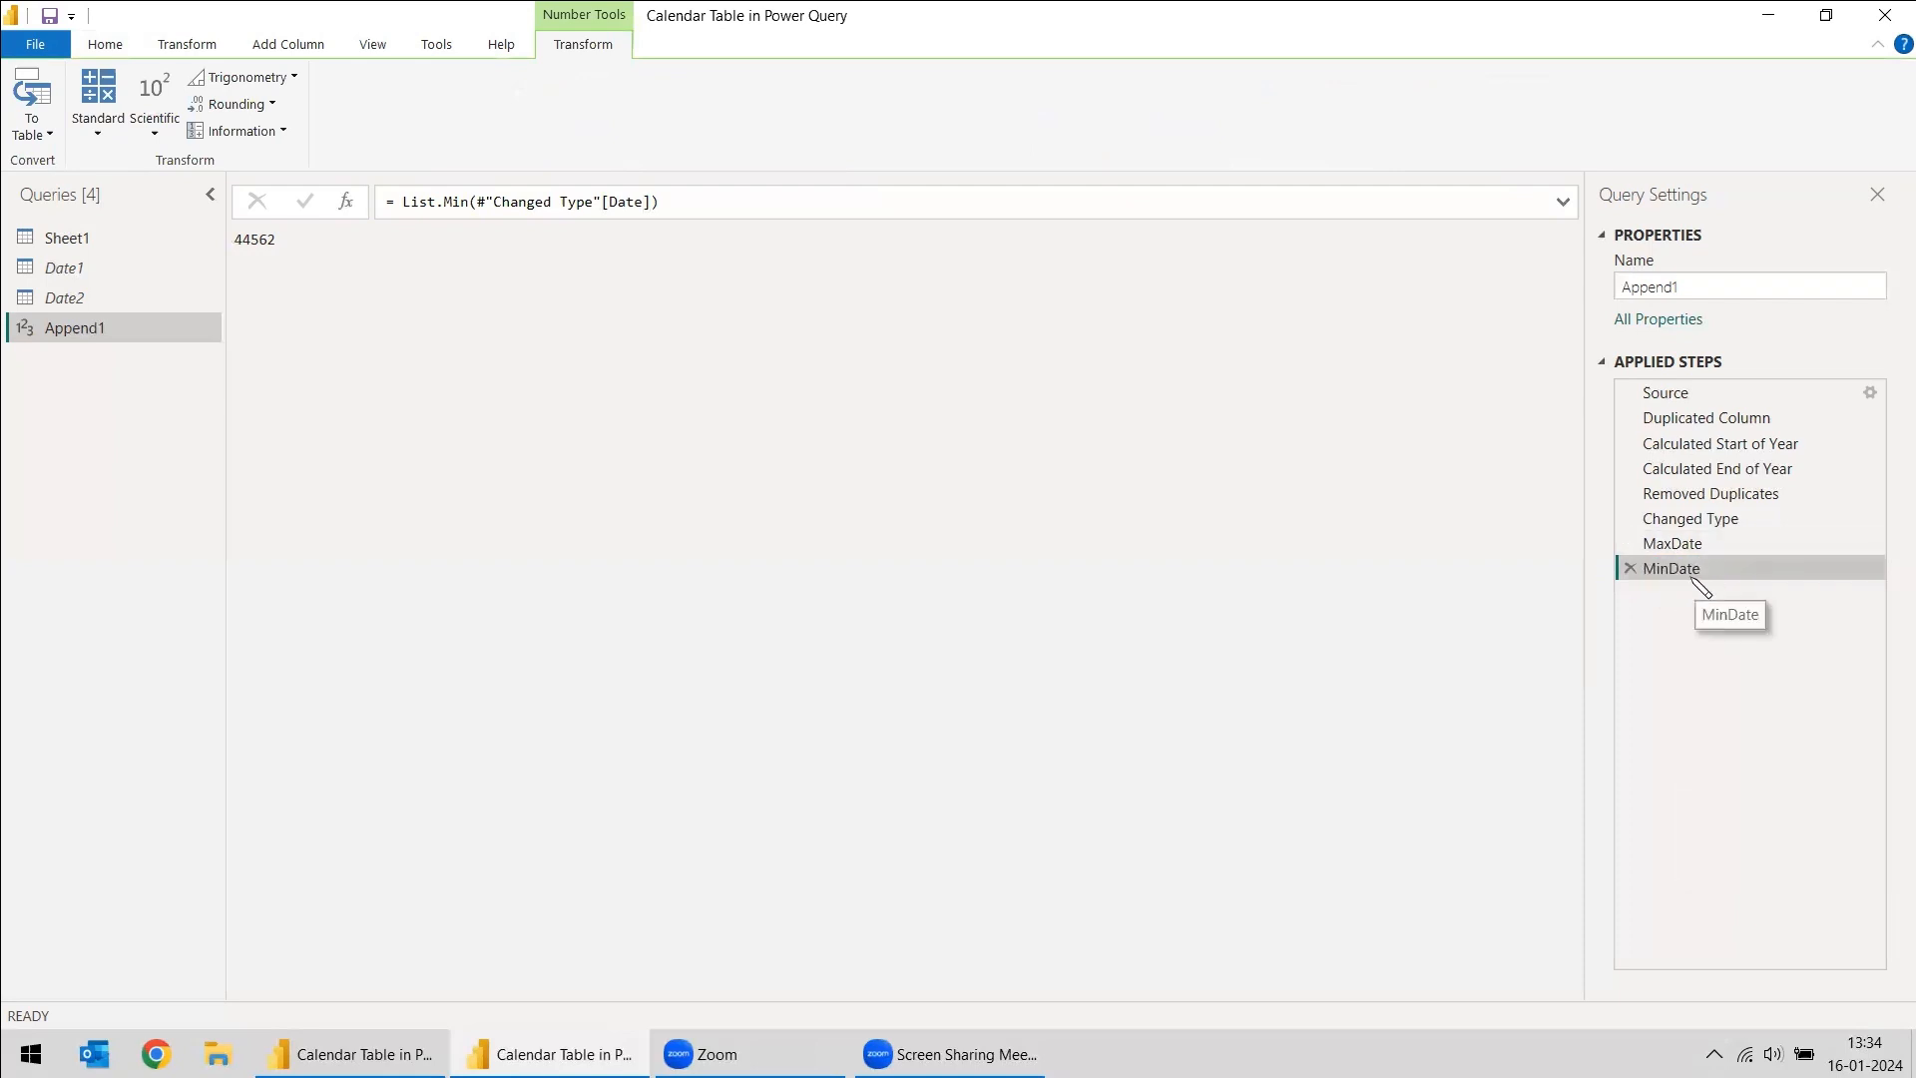
- Check the MaxDate step and read instruction 9 on the report's Details page, then return to the Power Query Editor
left_click(1689, 554)
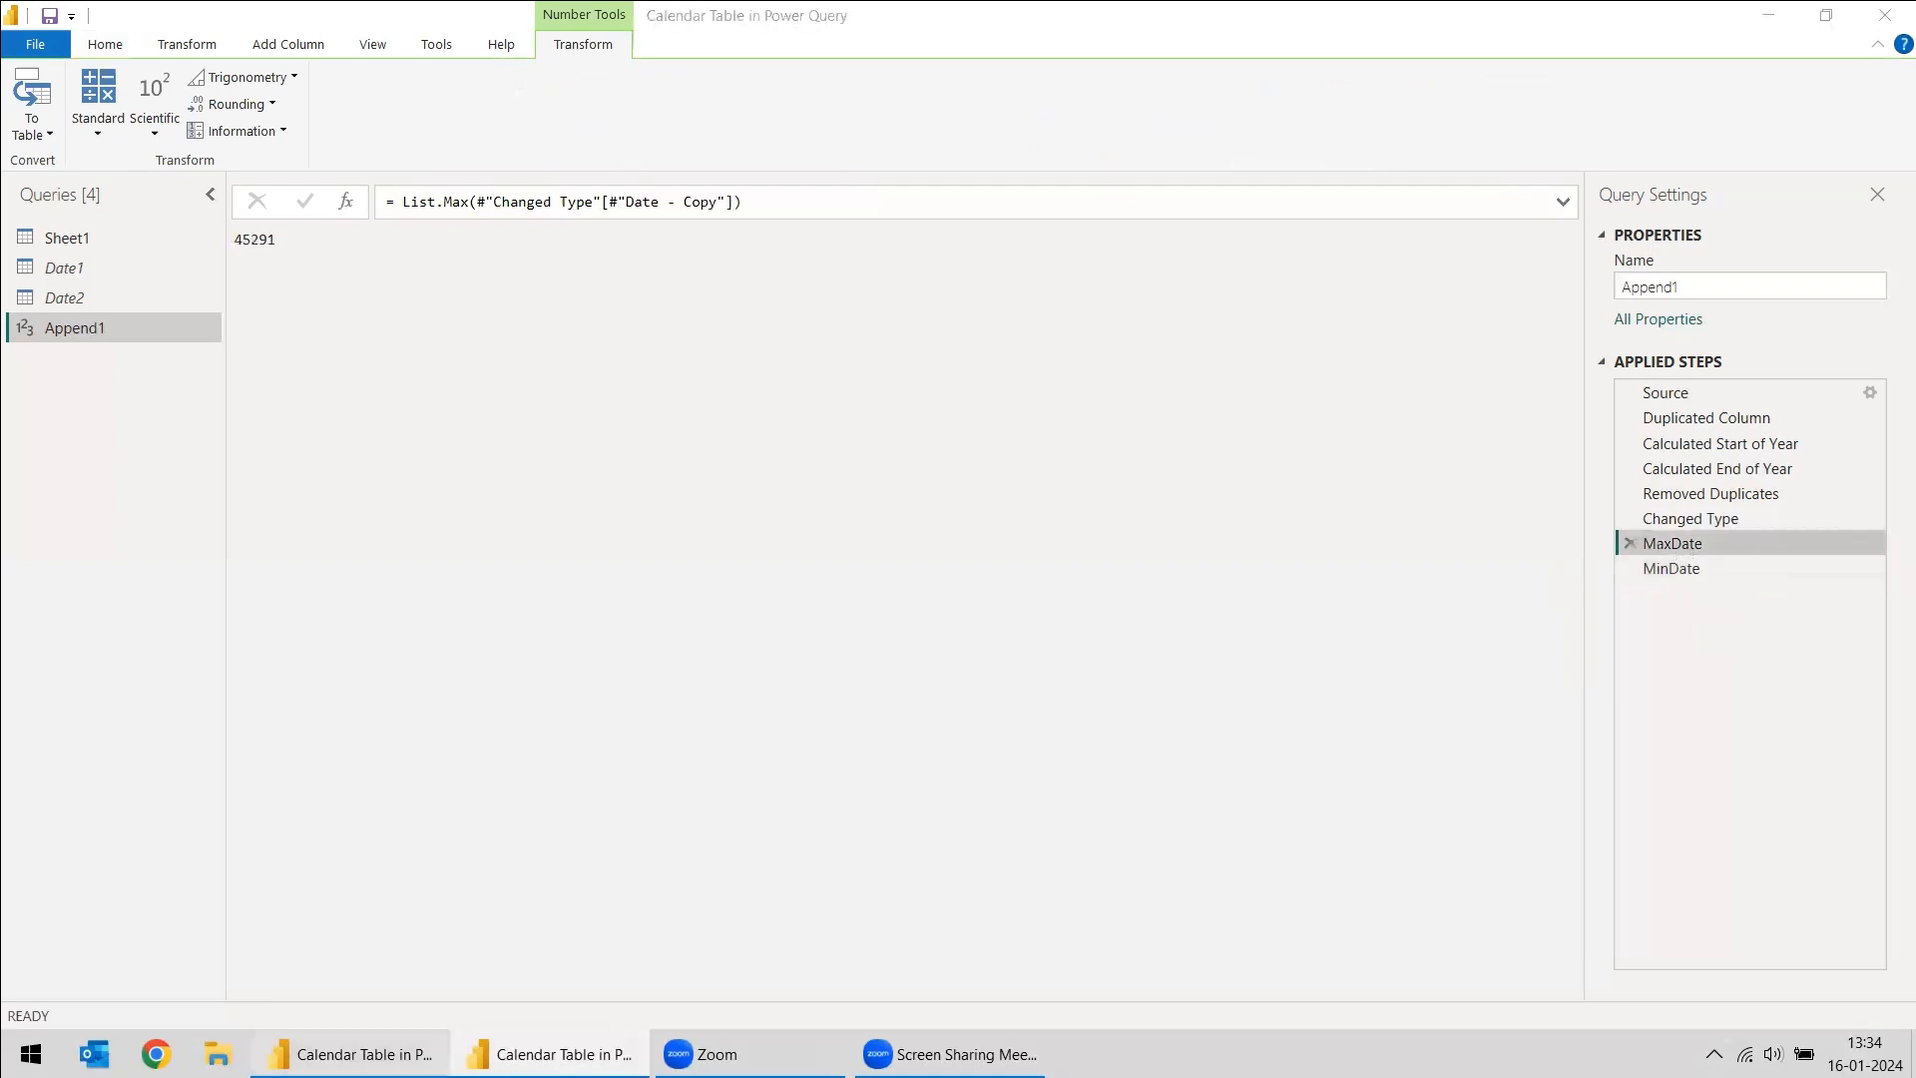
left_click(382, 1042)
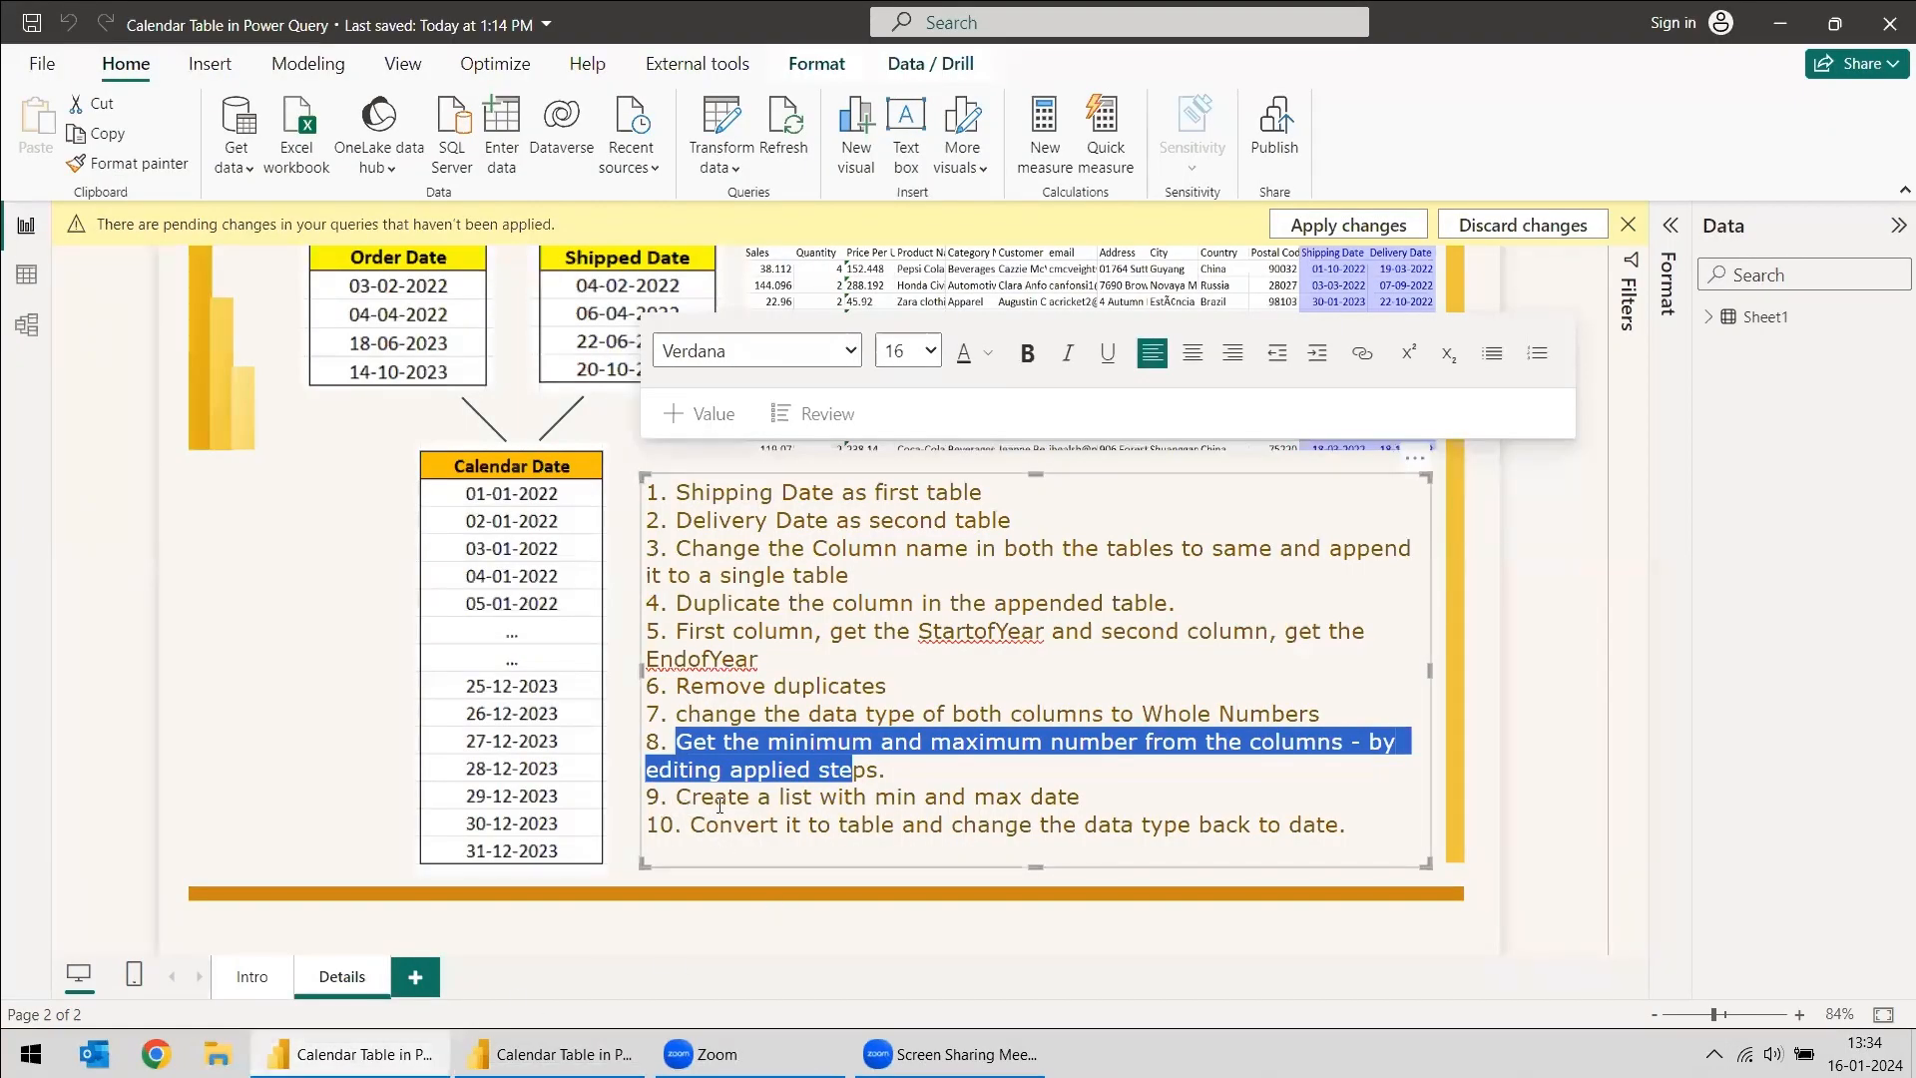
left_click_drag(679, 795, 1071, 795)
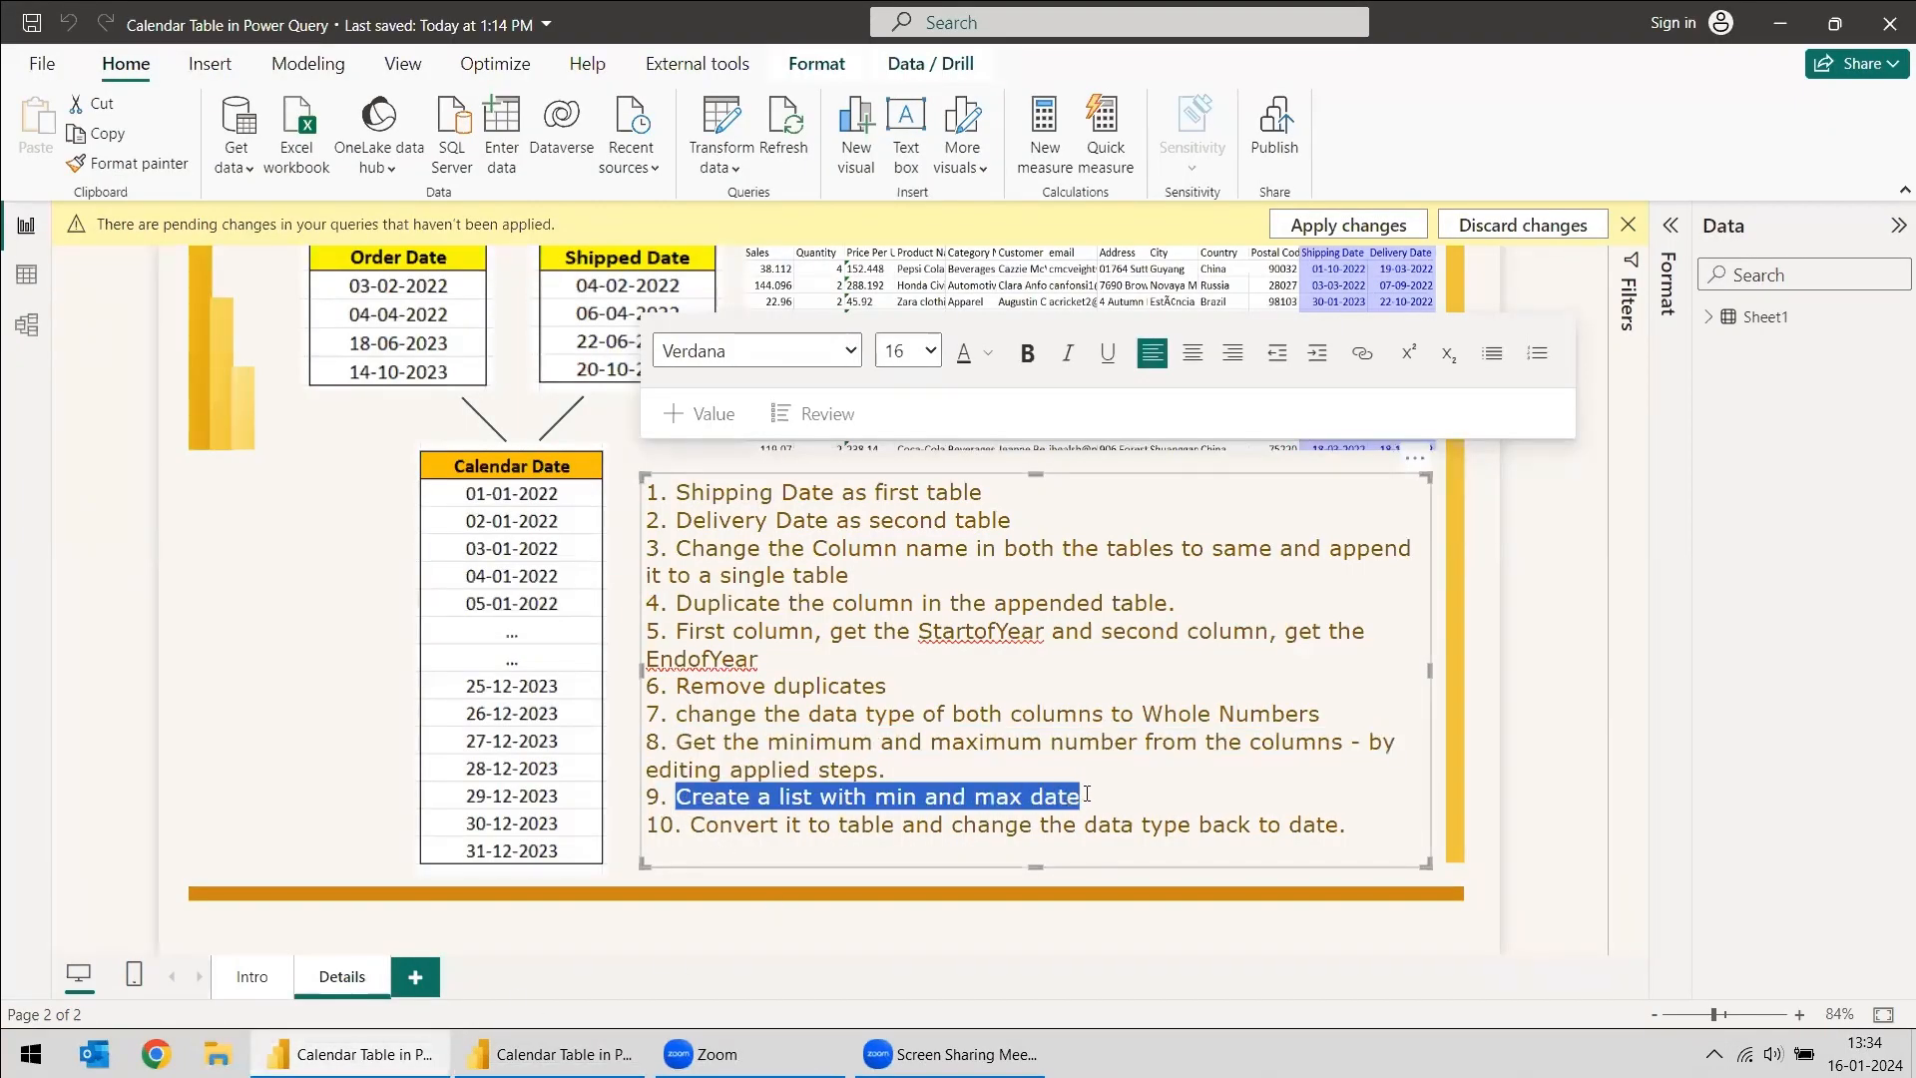
left_click(619, 1049)
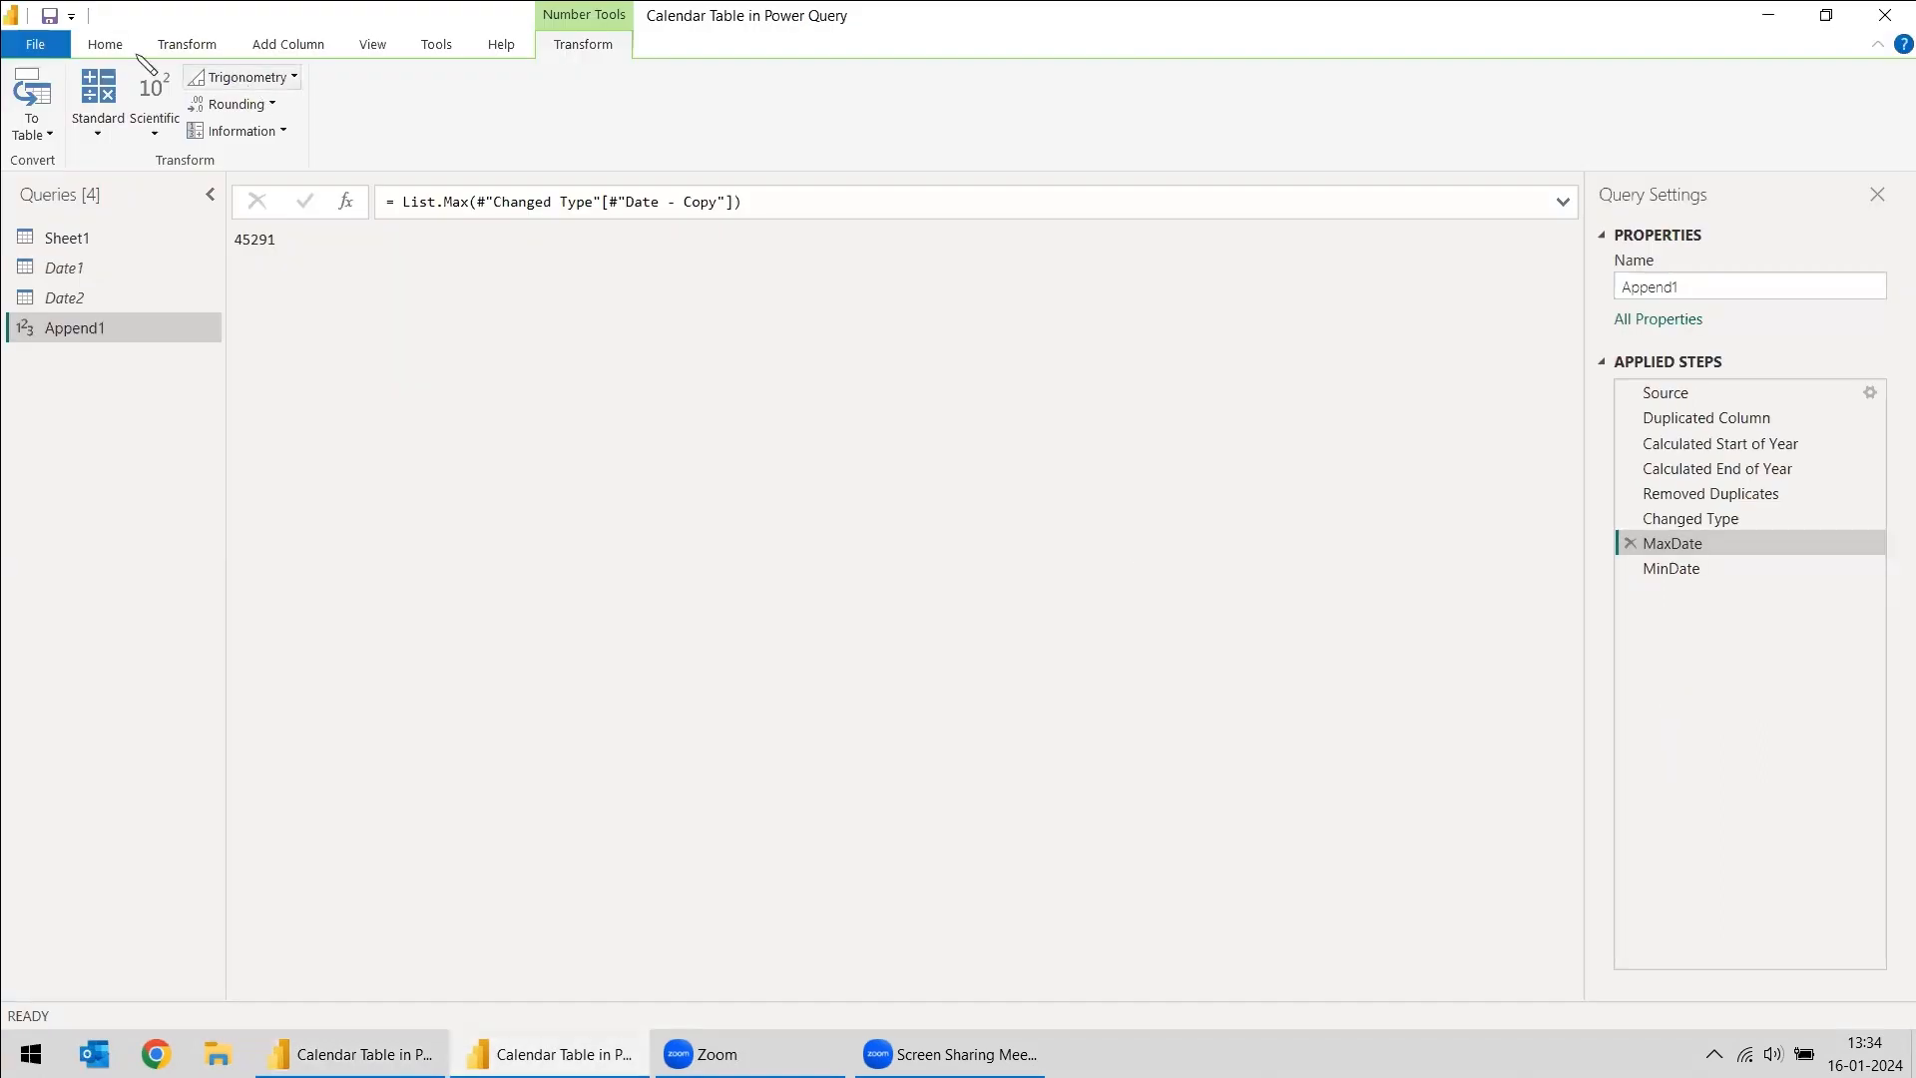
left_click(104, 46)
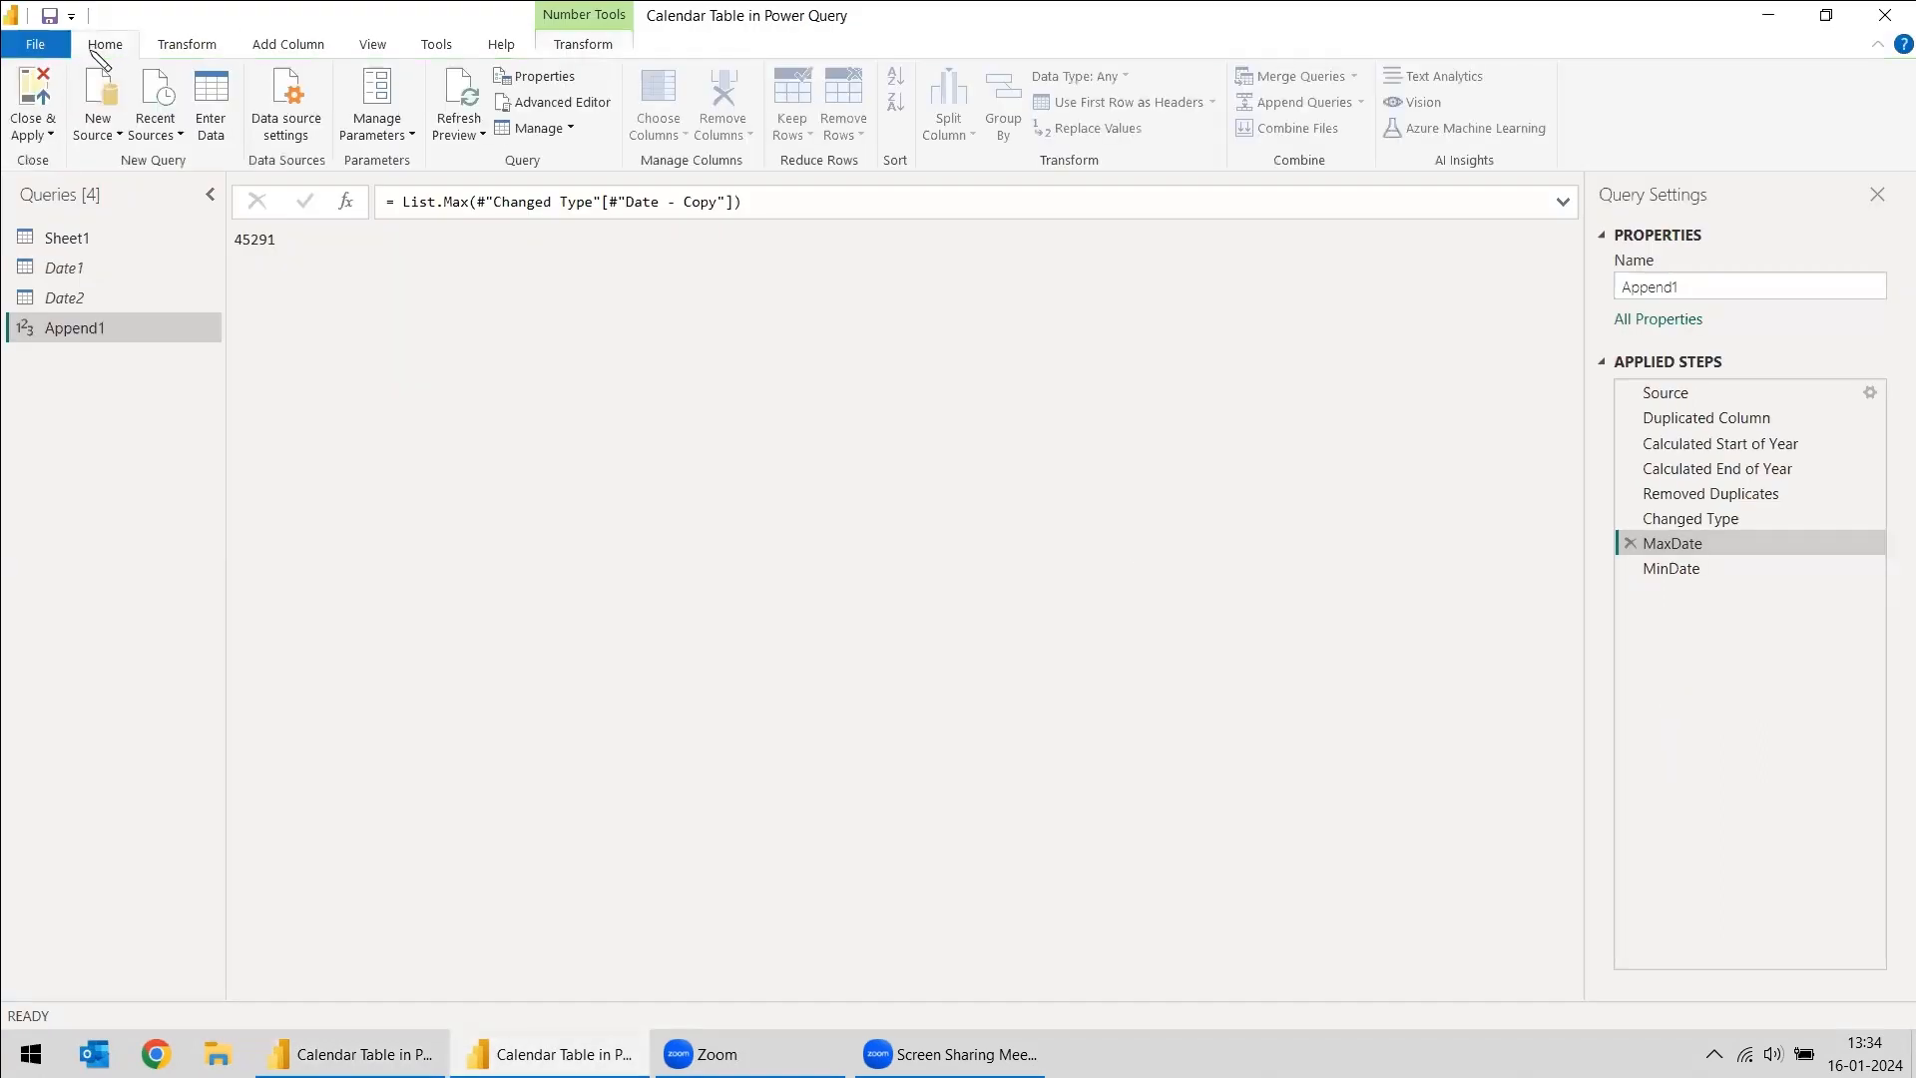
- Insert a new custom step after MinDate in the Append1 query
left_click(1673, 571)
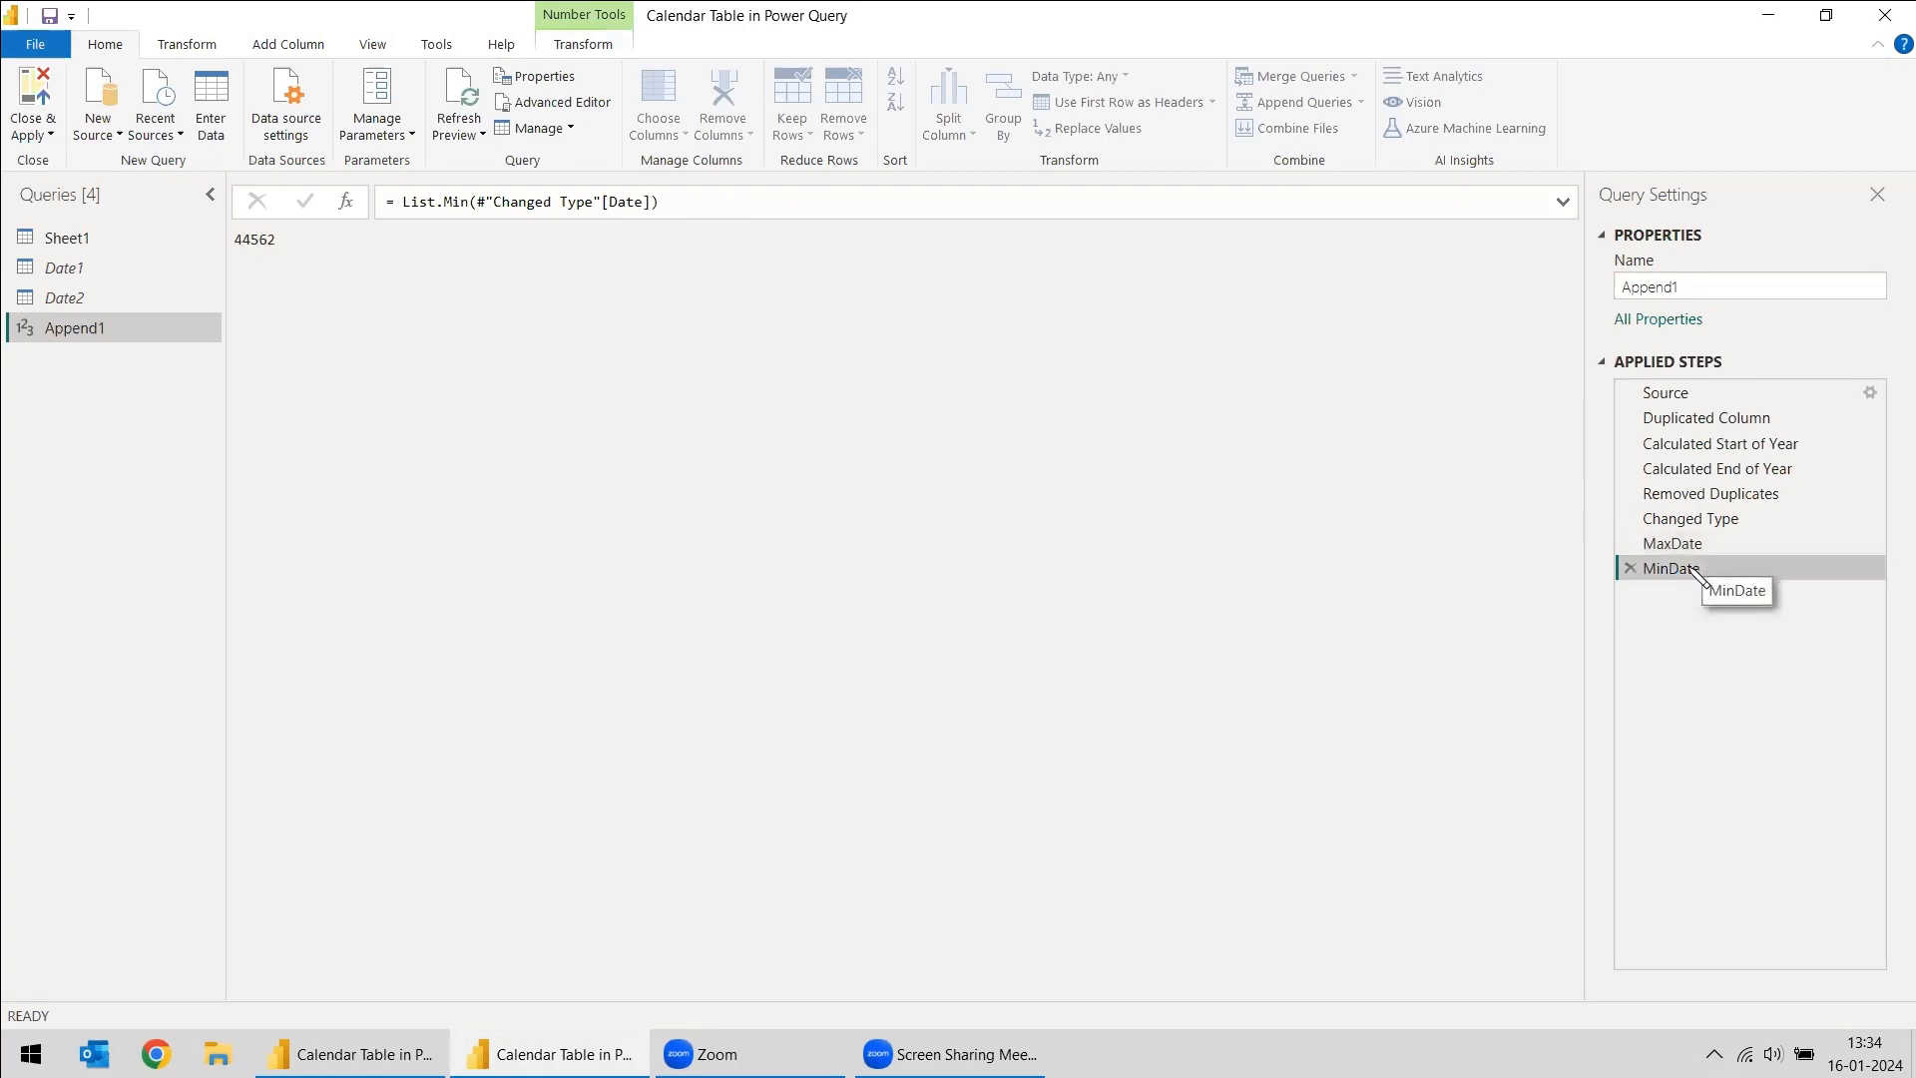
right_click(1696, 576)
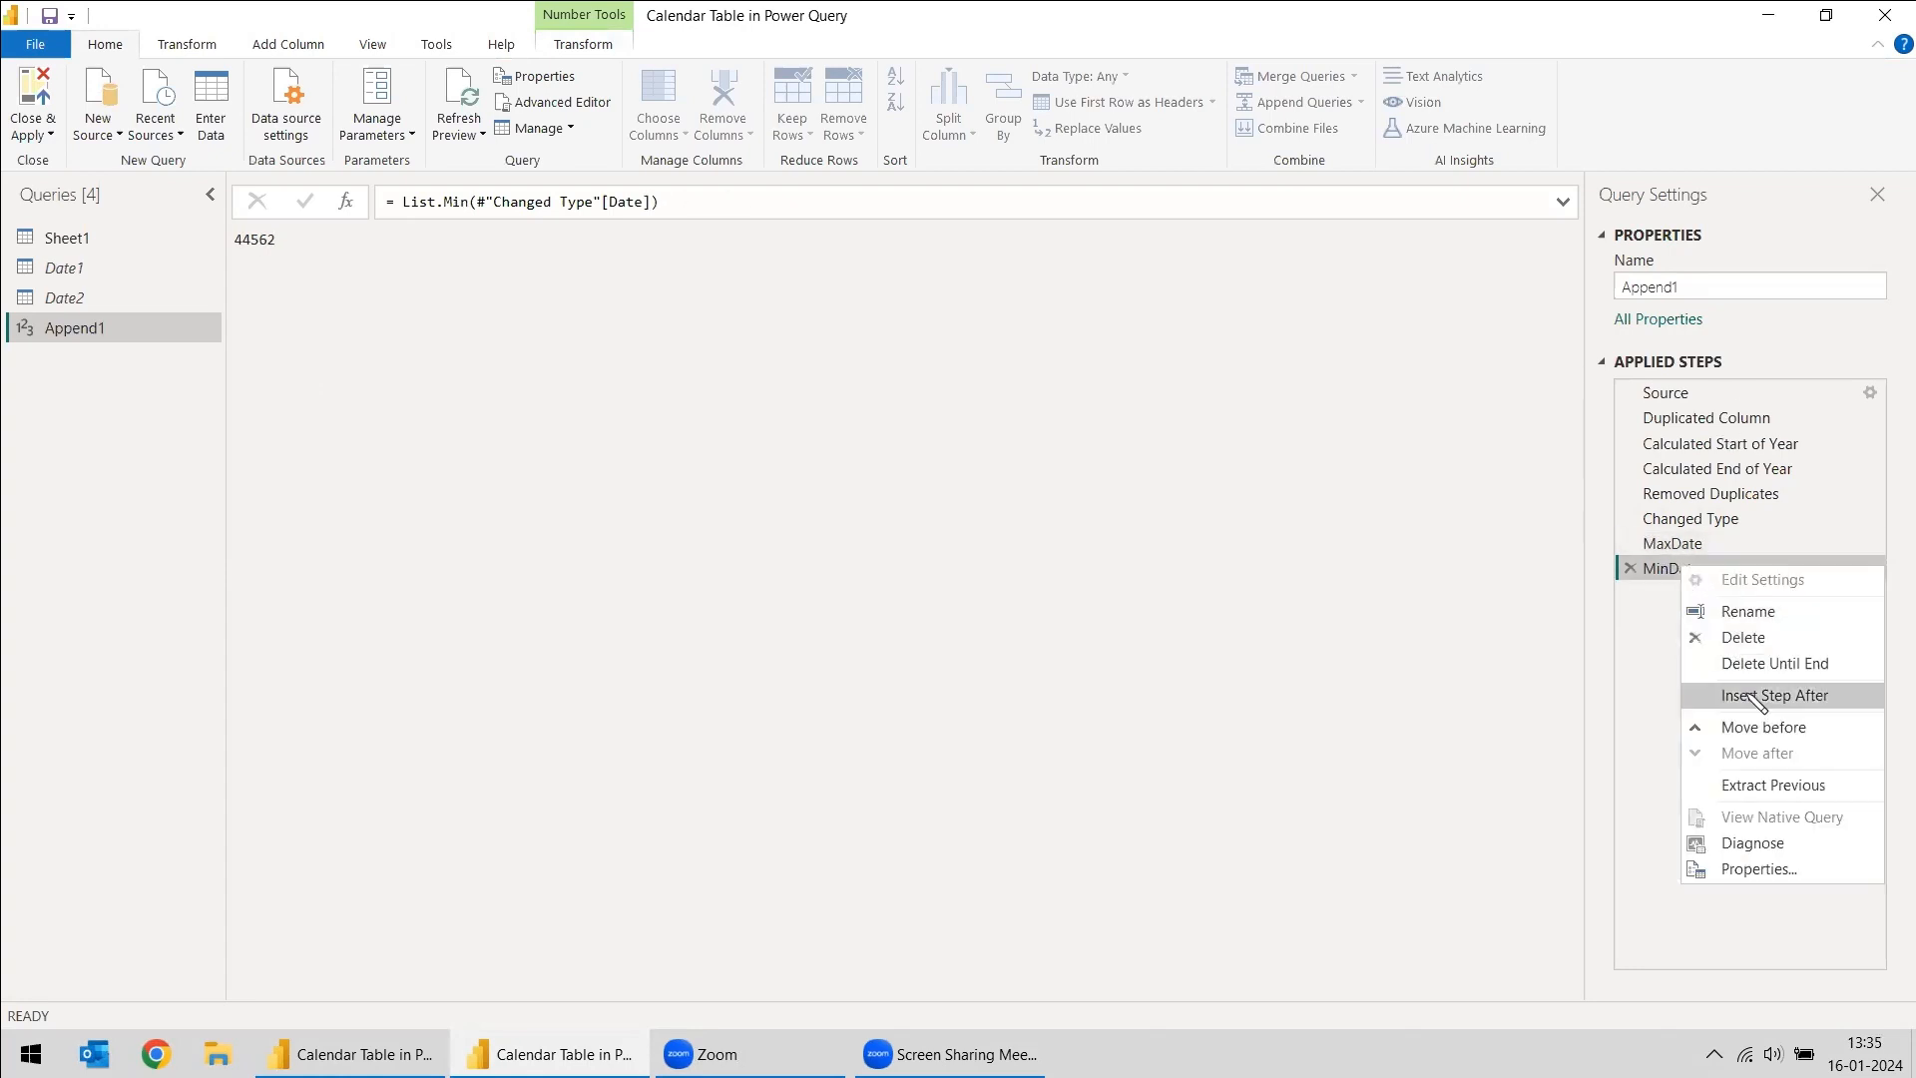
right_click(1673, 577)
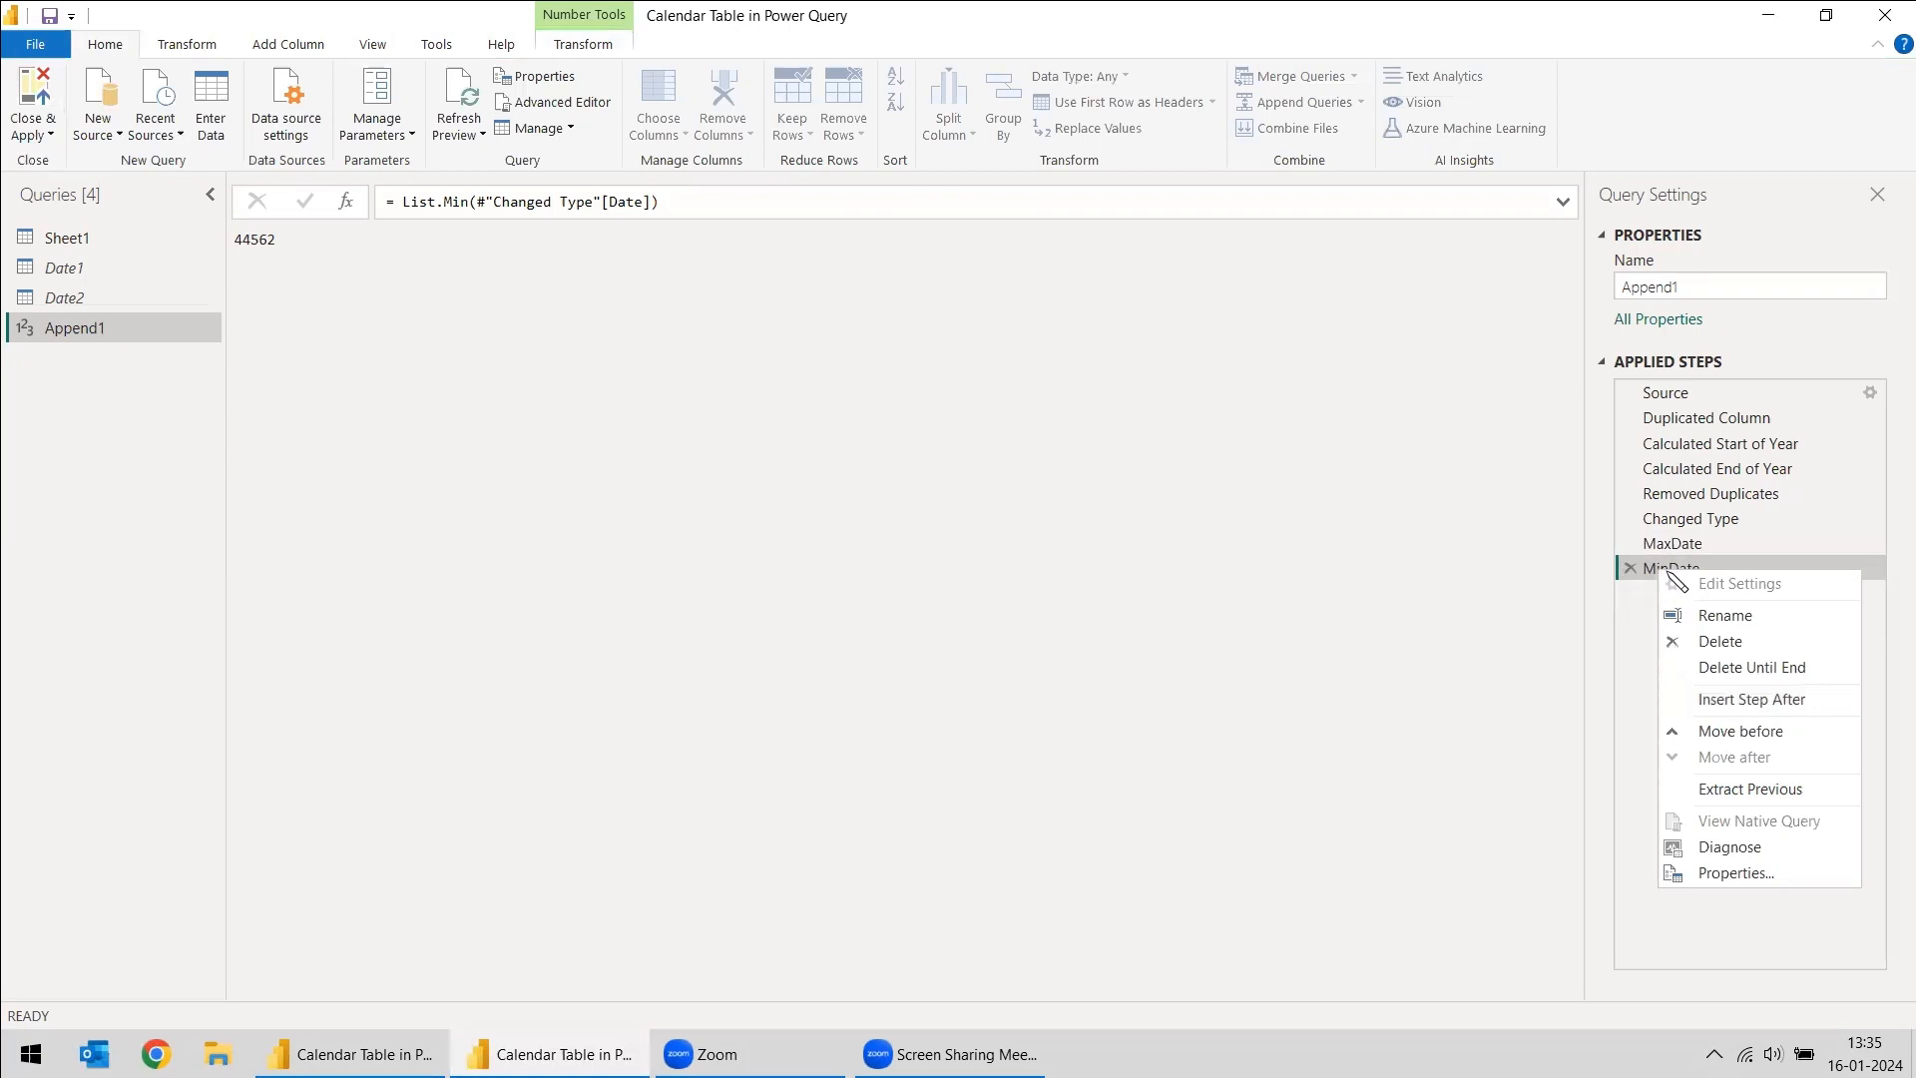
left_click(1787, 704)
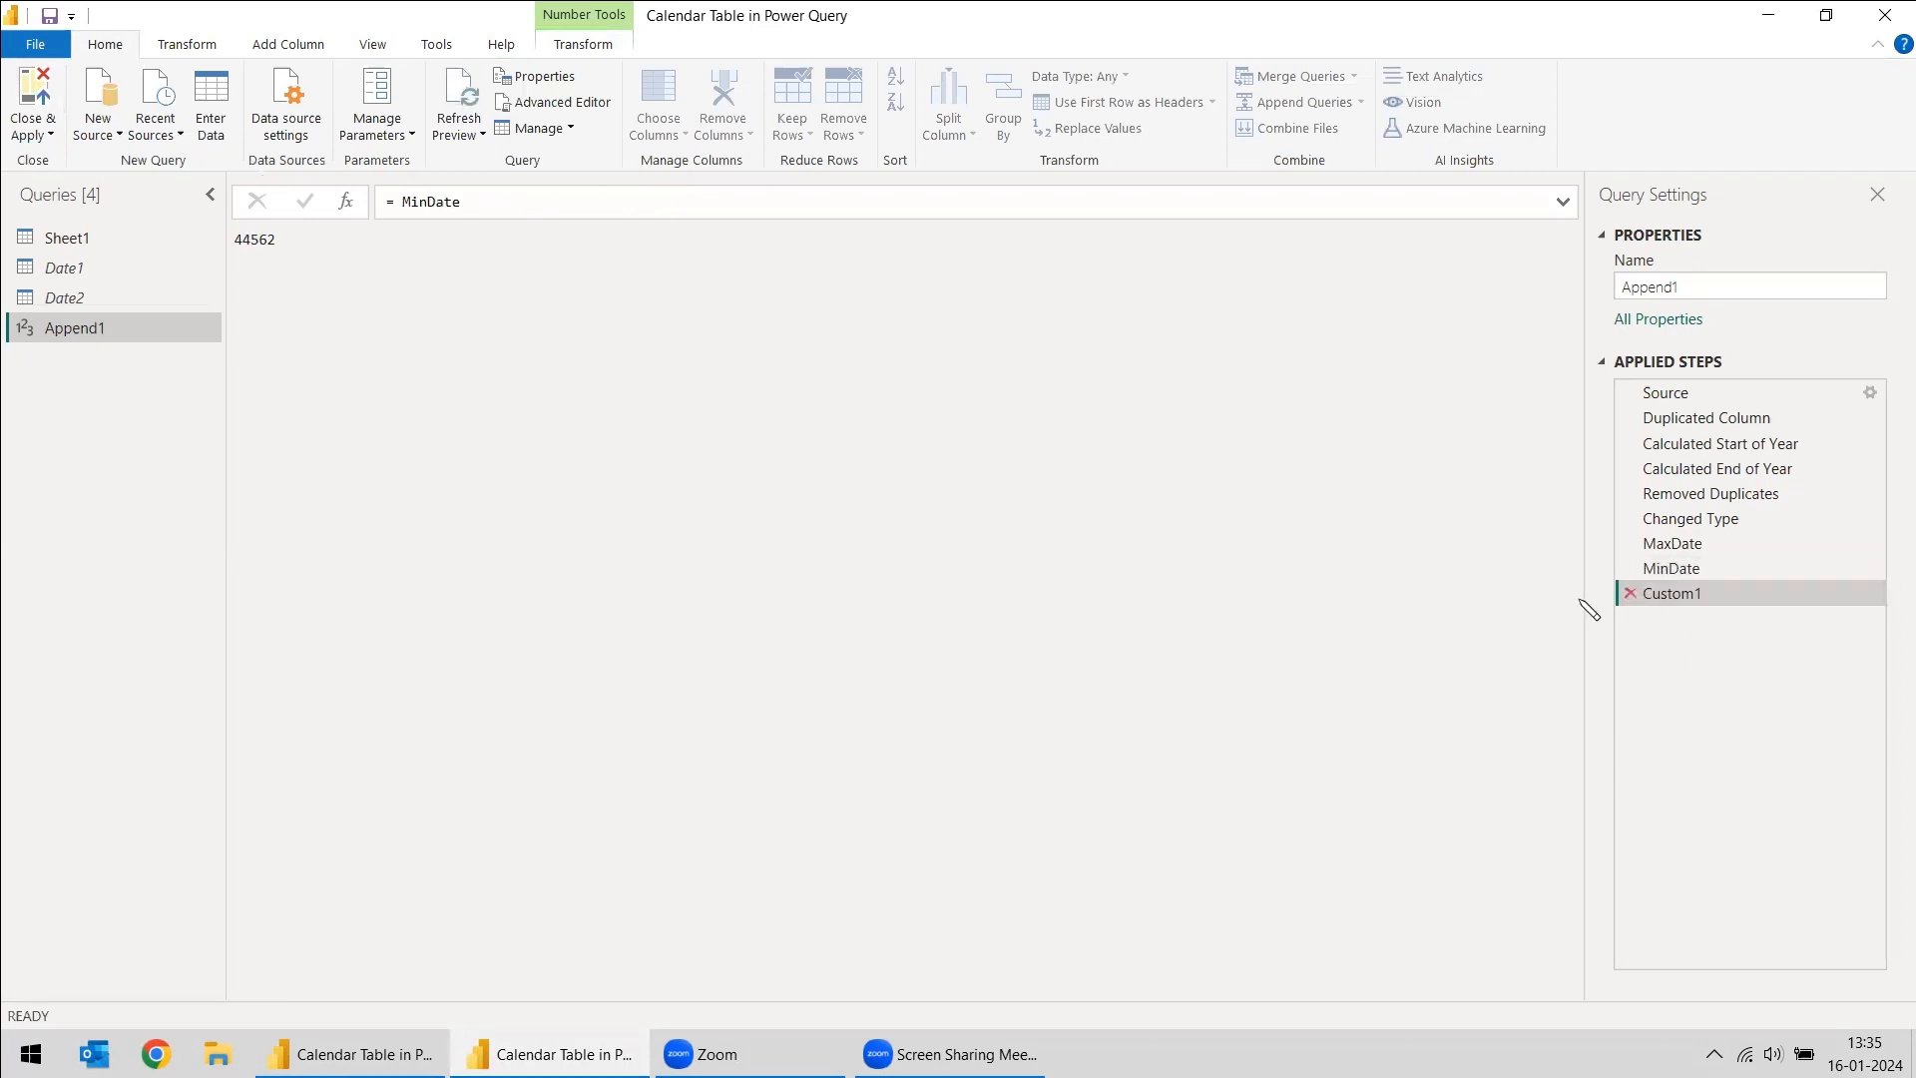
- Set the custom step's formula to = {MinDate..MaxDate} to generate a list of numbers spanning both dates
left_click_drag(401, 200, 484, 201)
key("BackSpace")
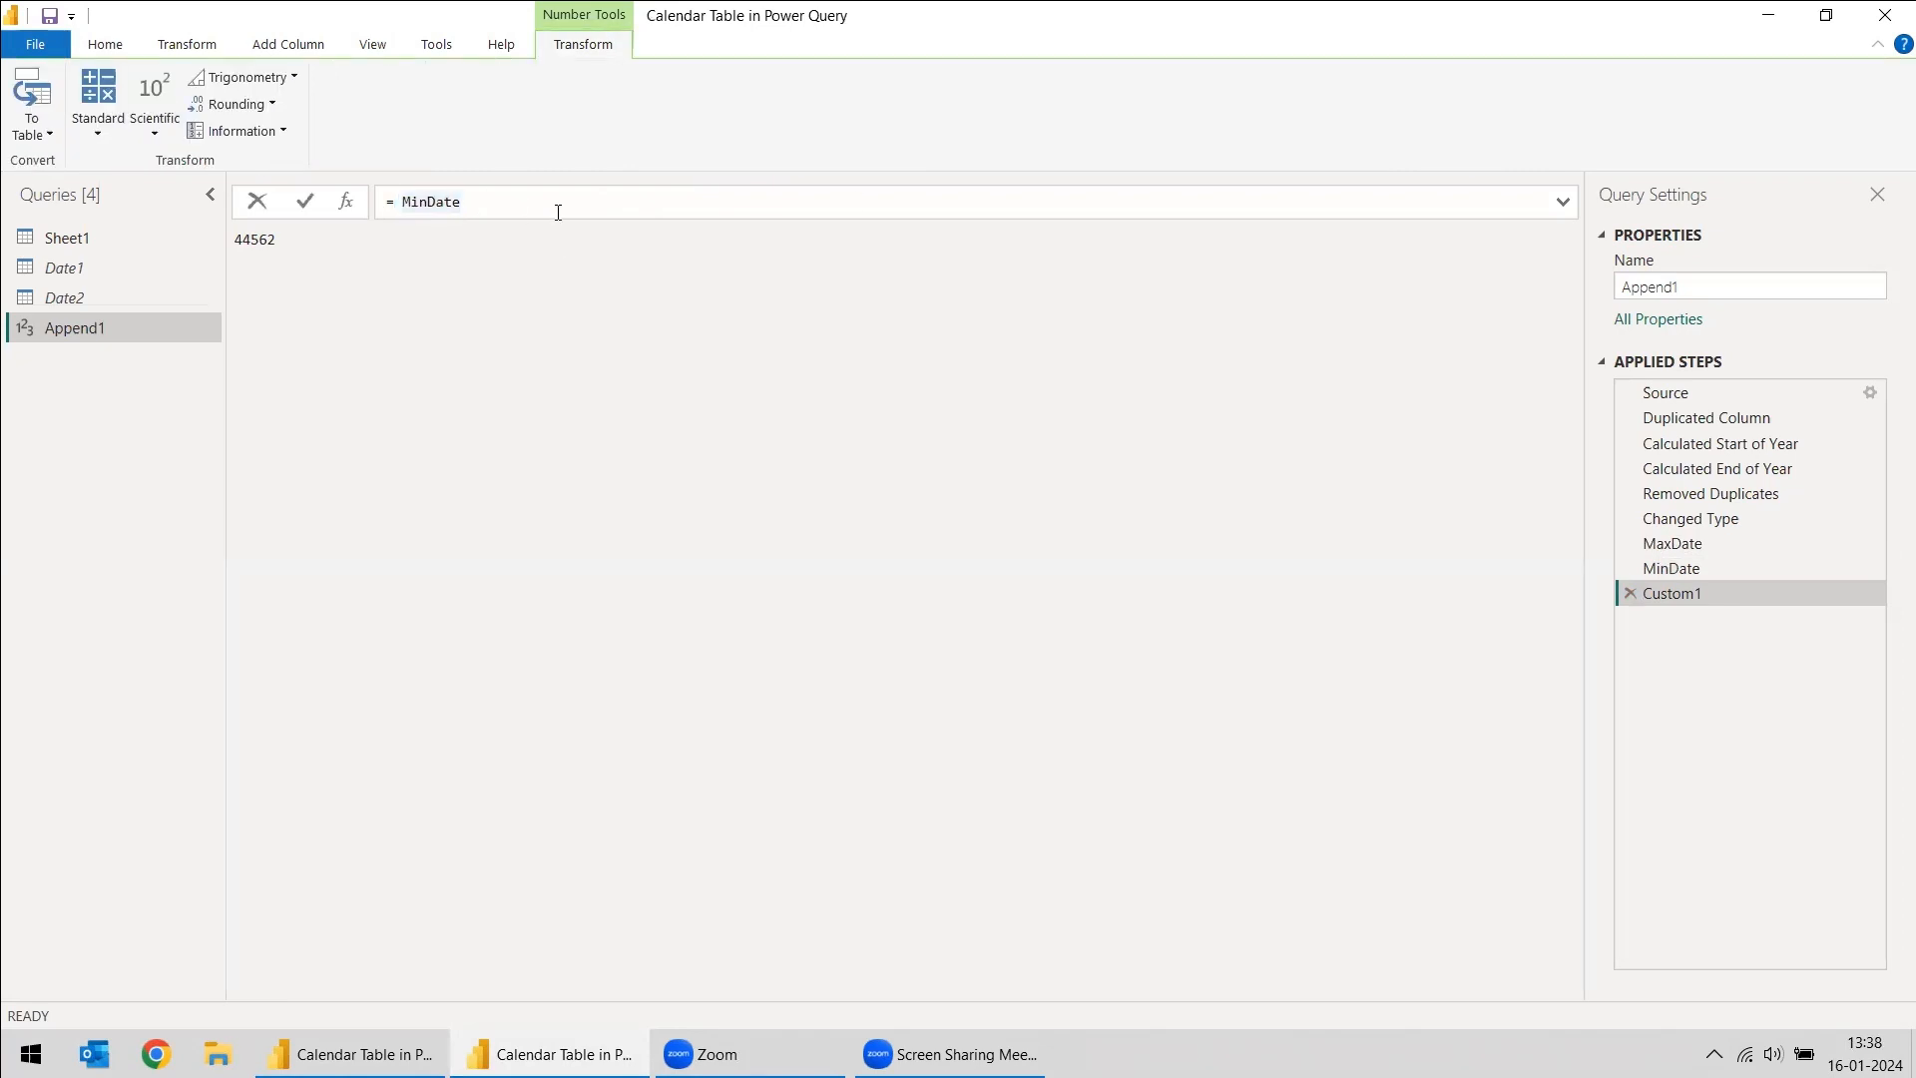
key("BackSpace")
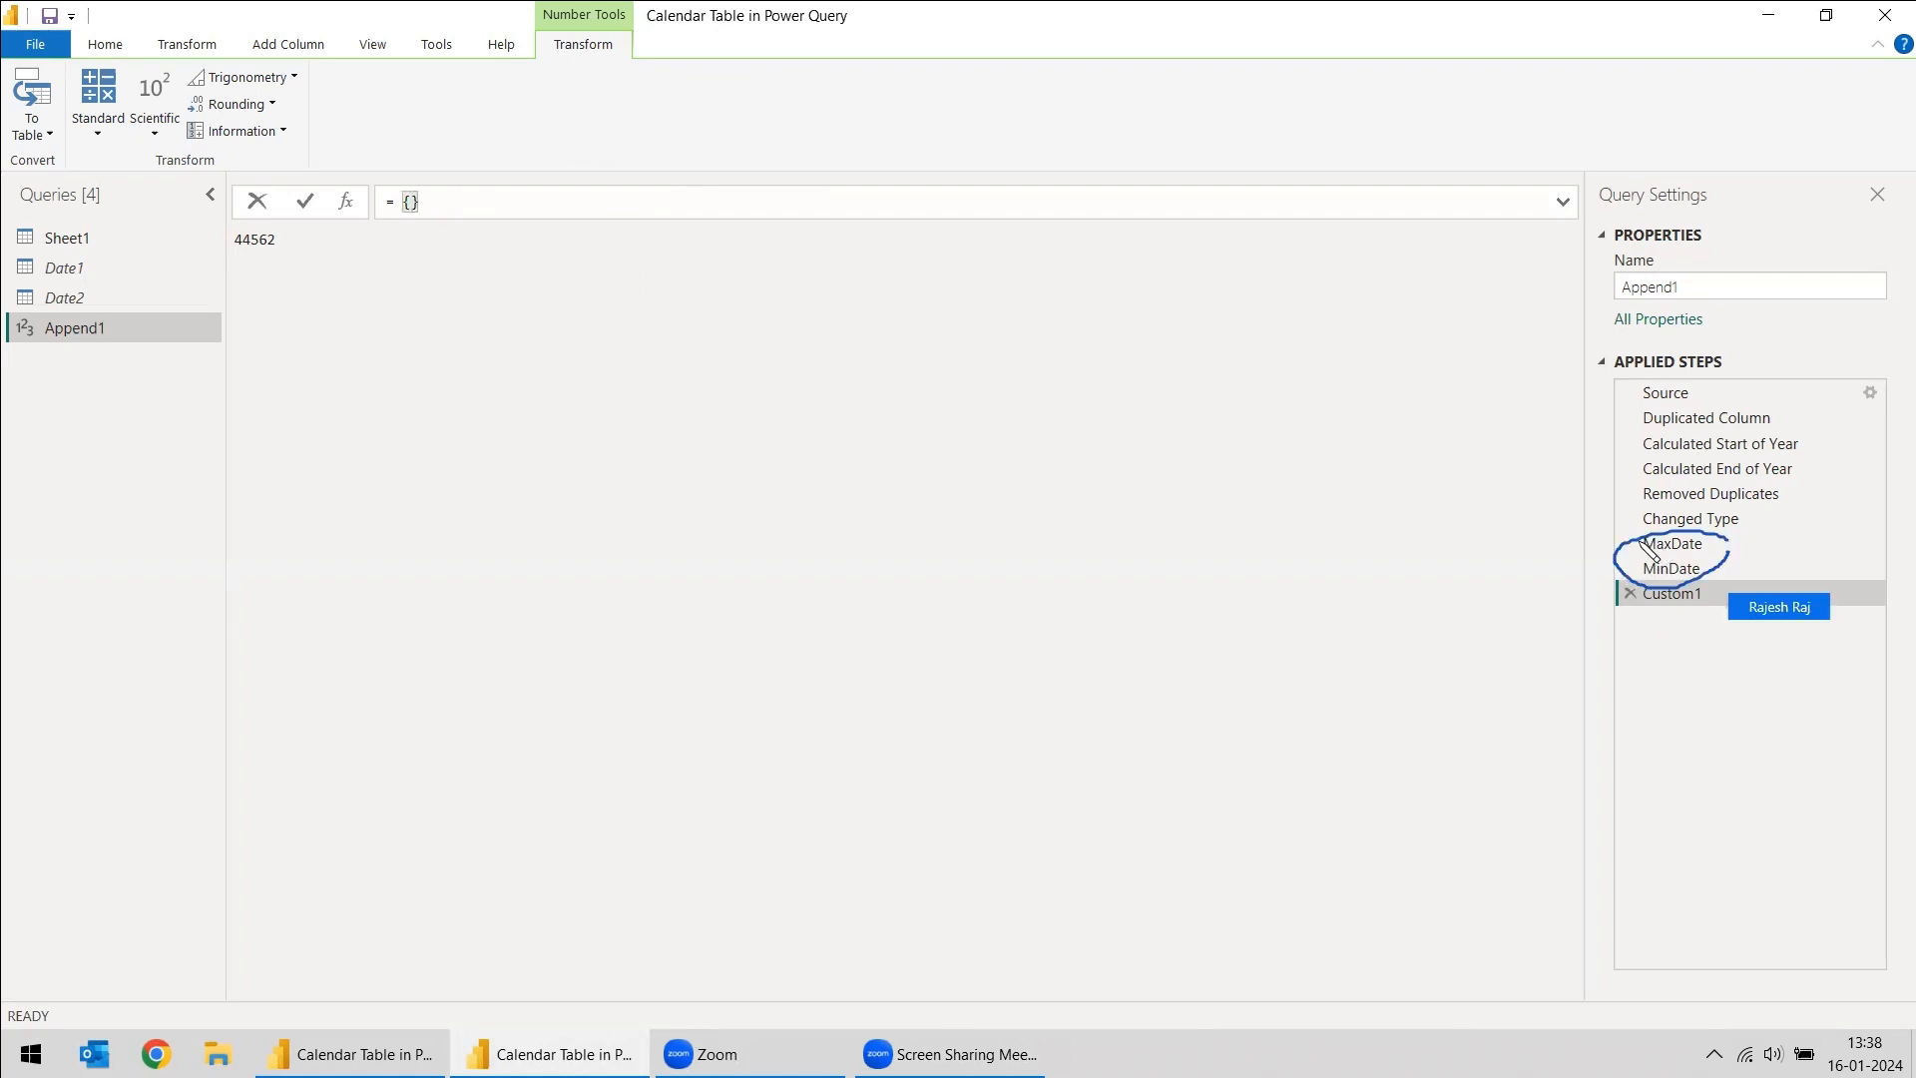
type("MinDate.")
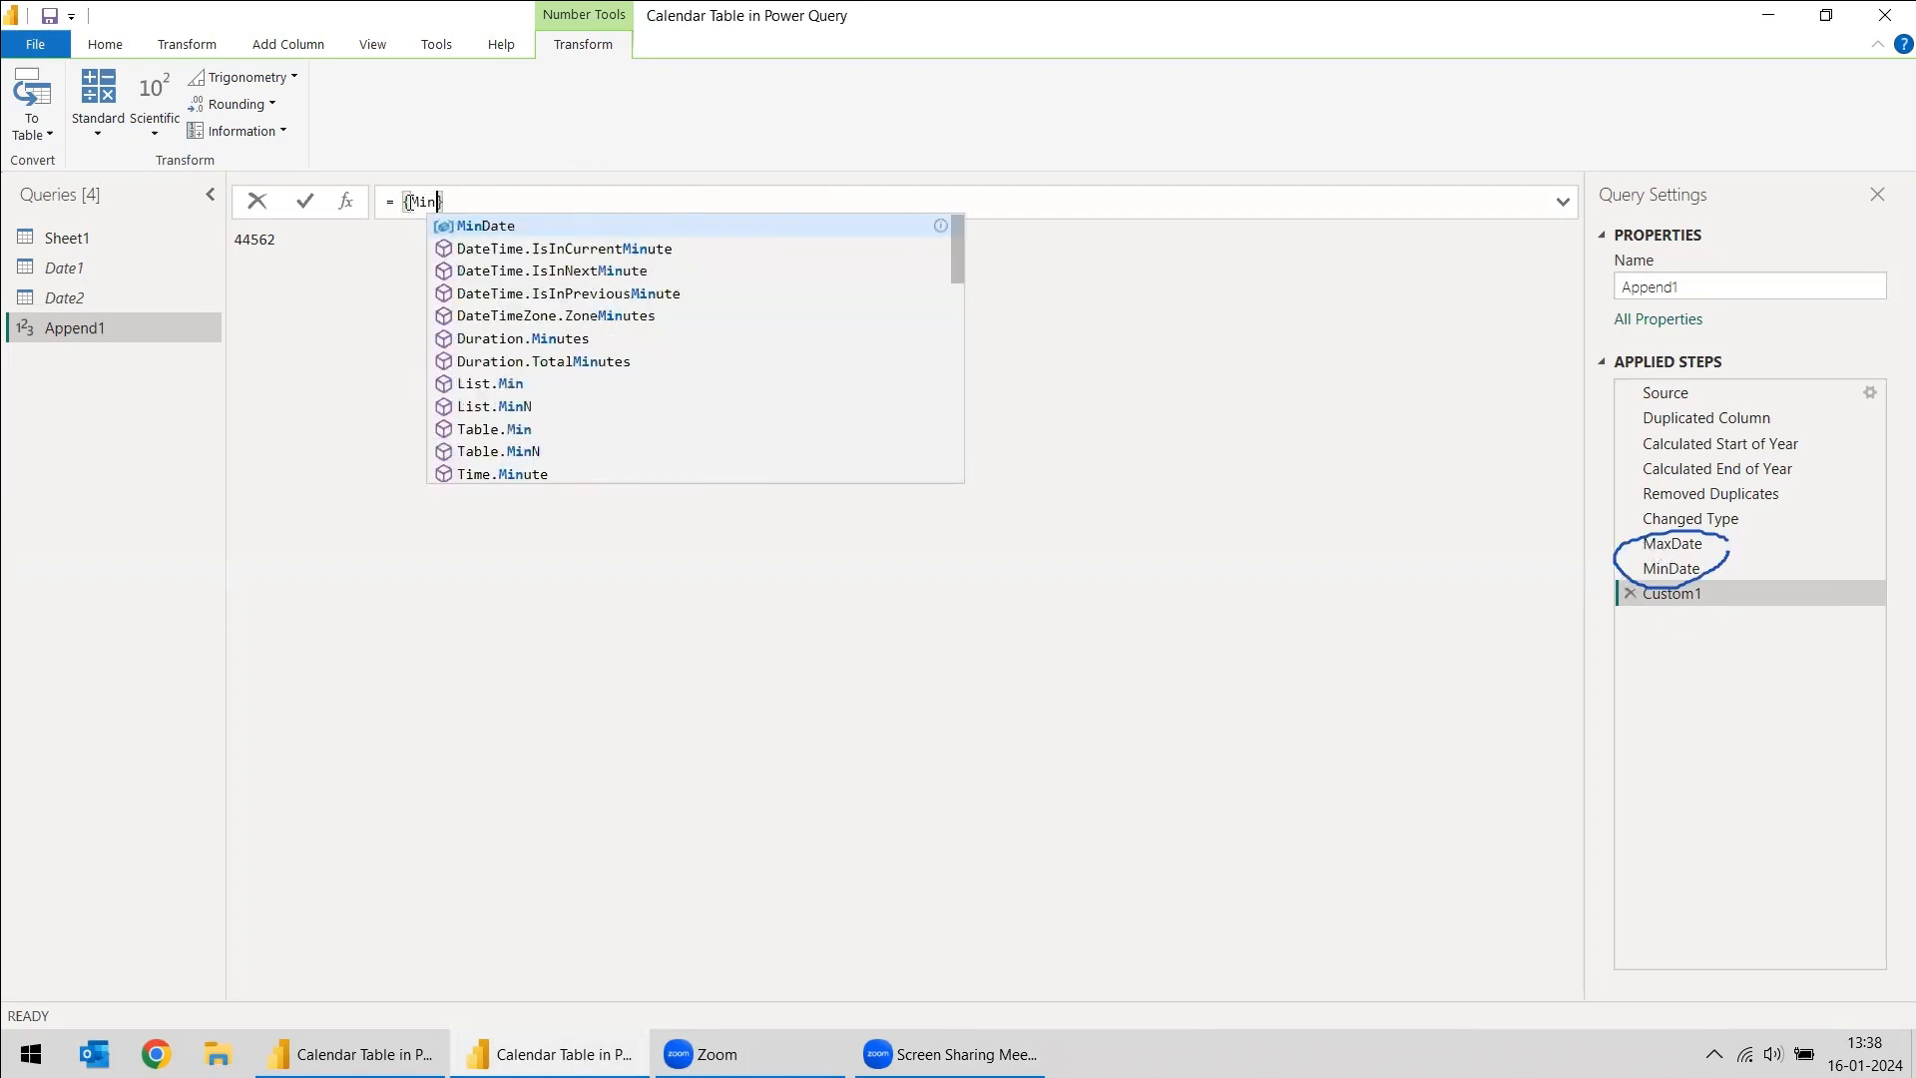
type(".MaxDate")
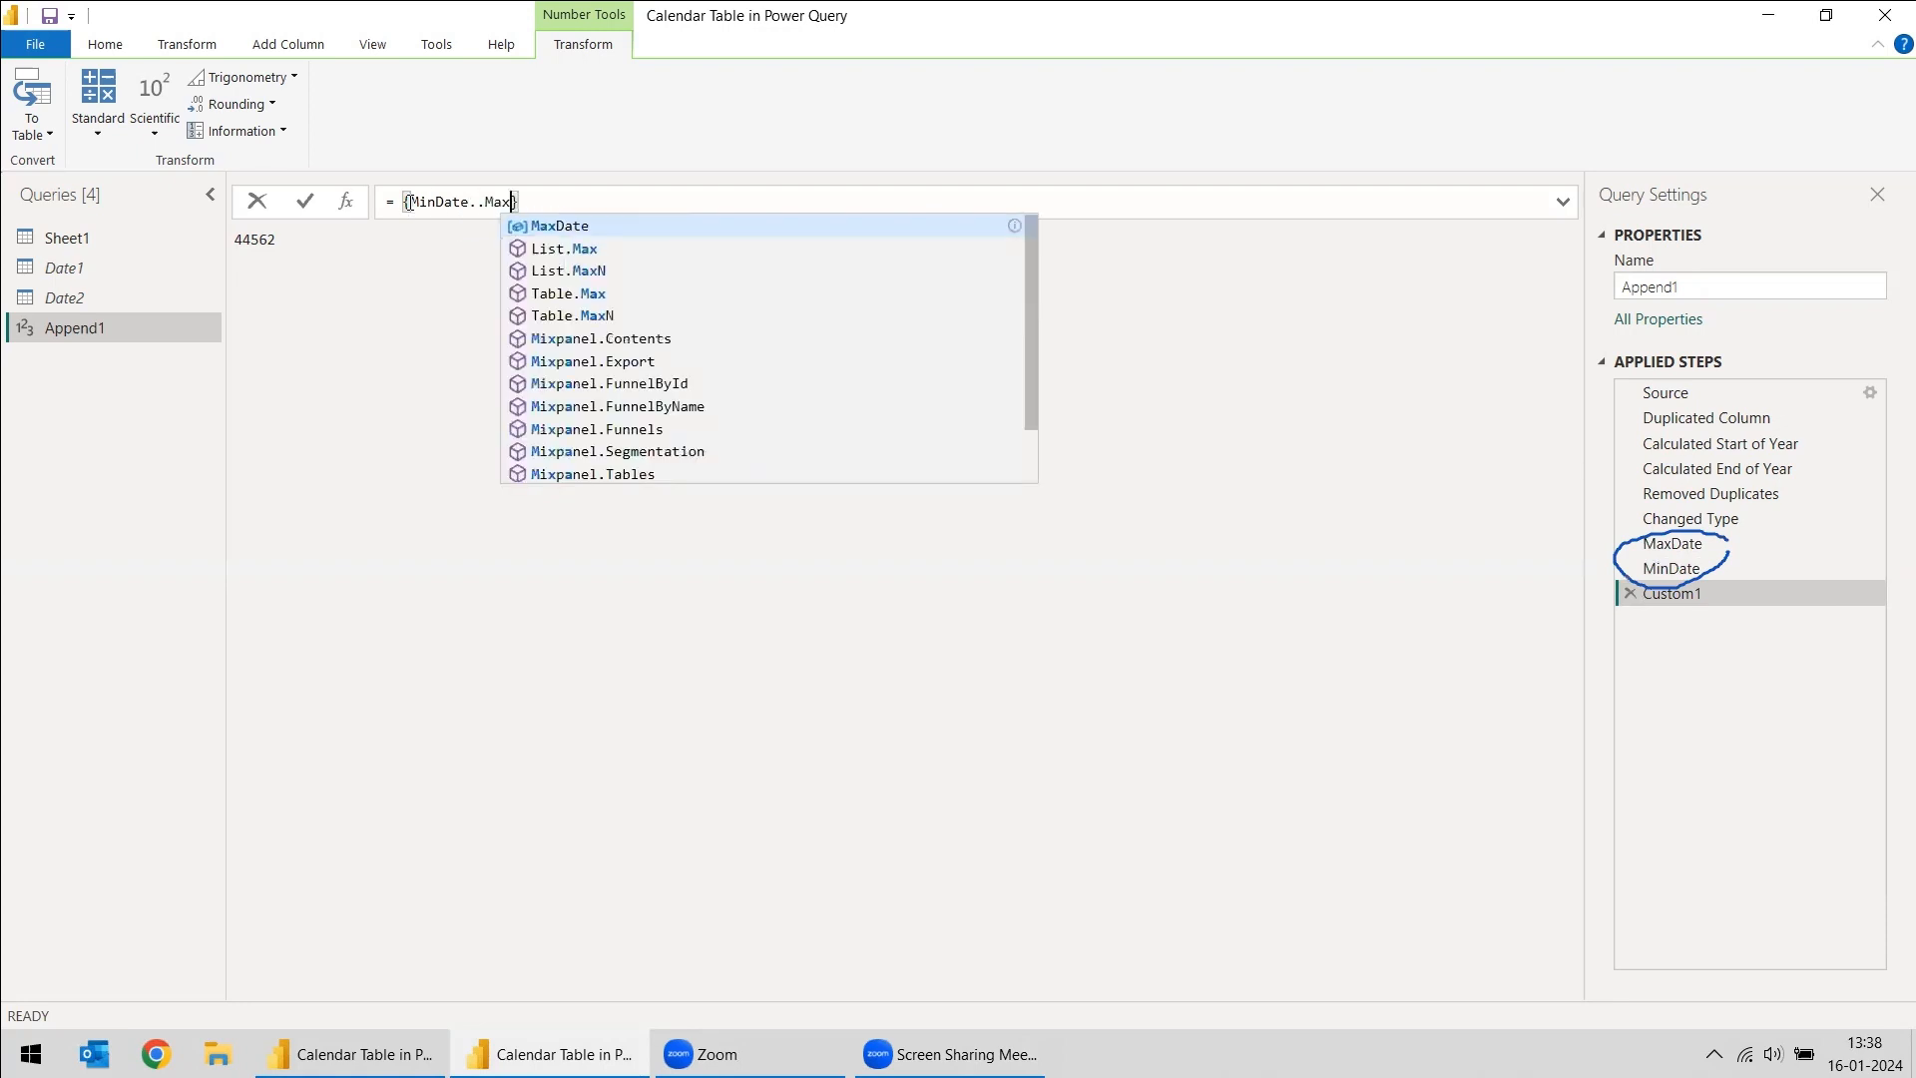
key("Return")
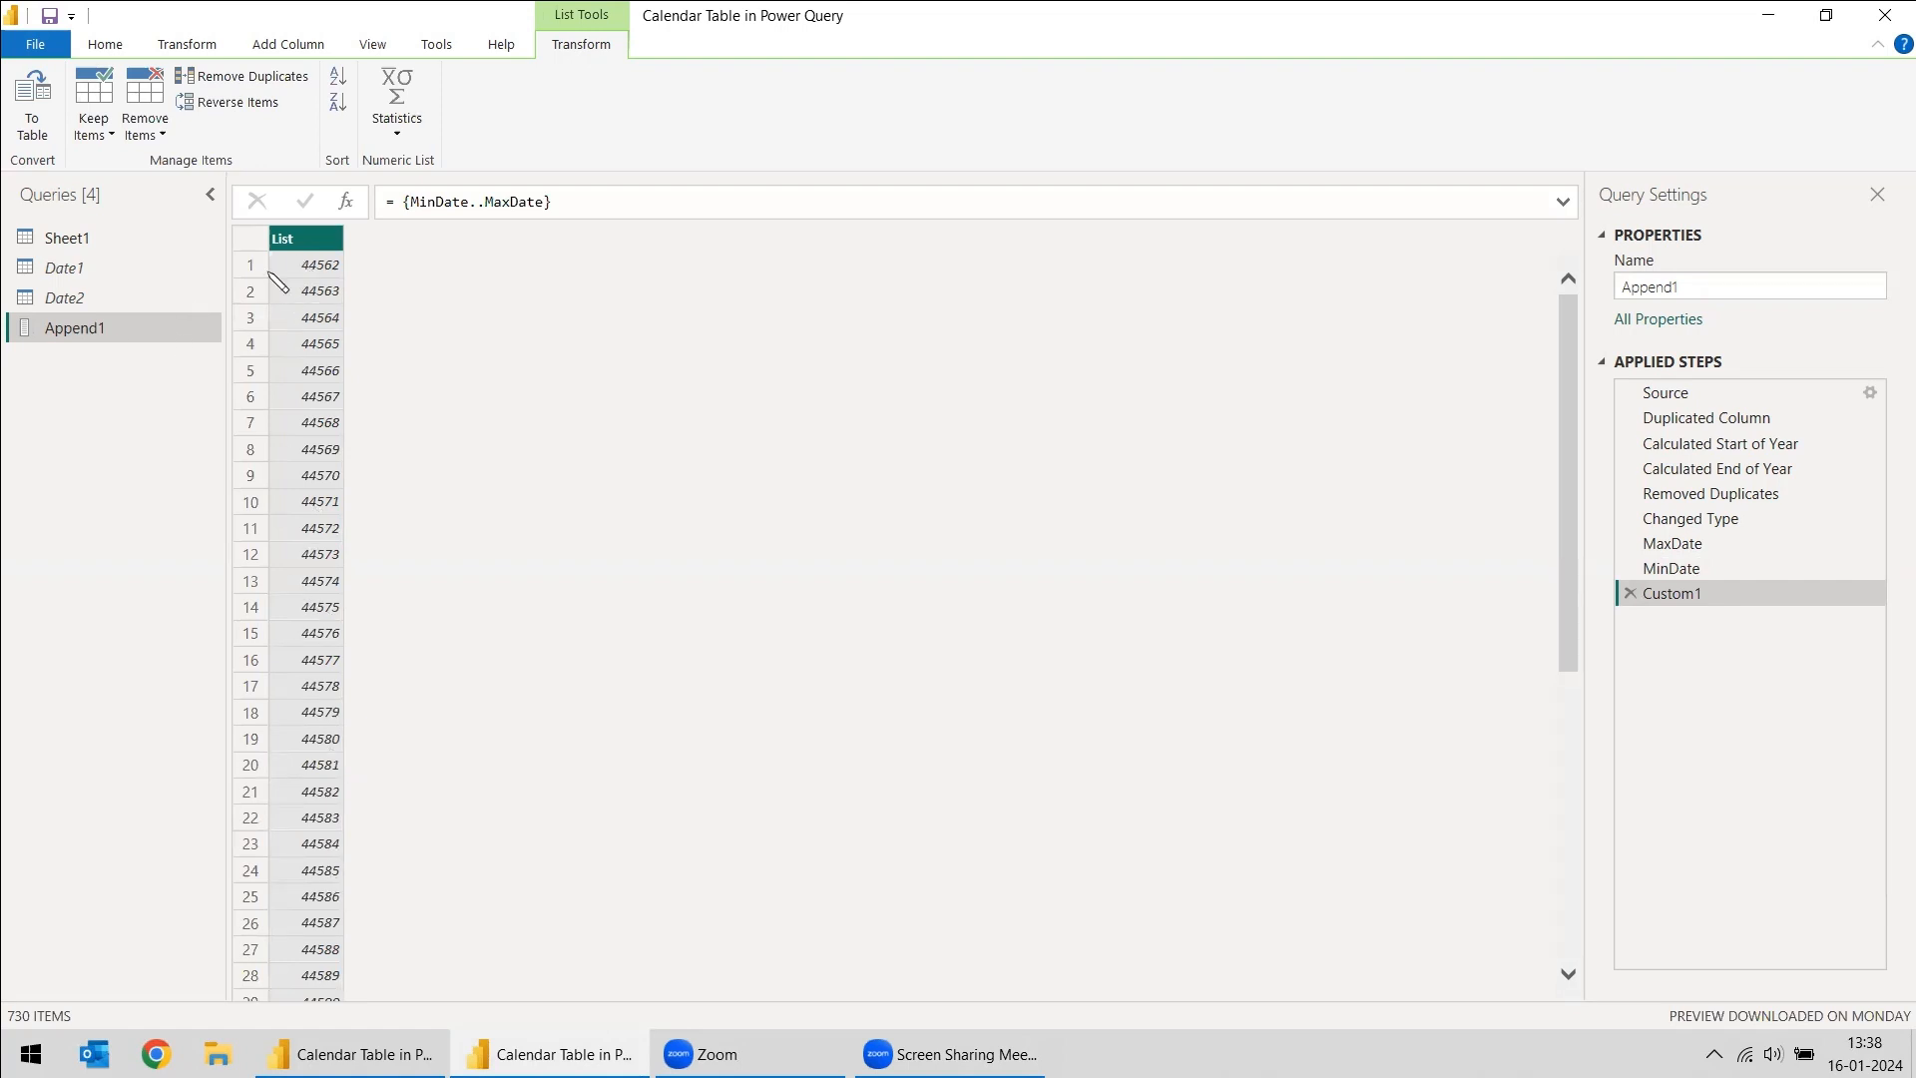
- Convert the generated list to a table with no delimiter and extra columns shown as errors
right_click(316, 250)
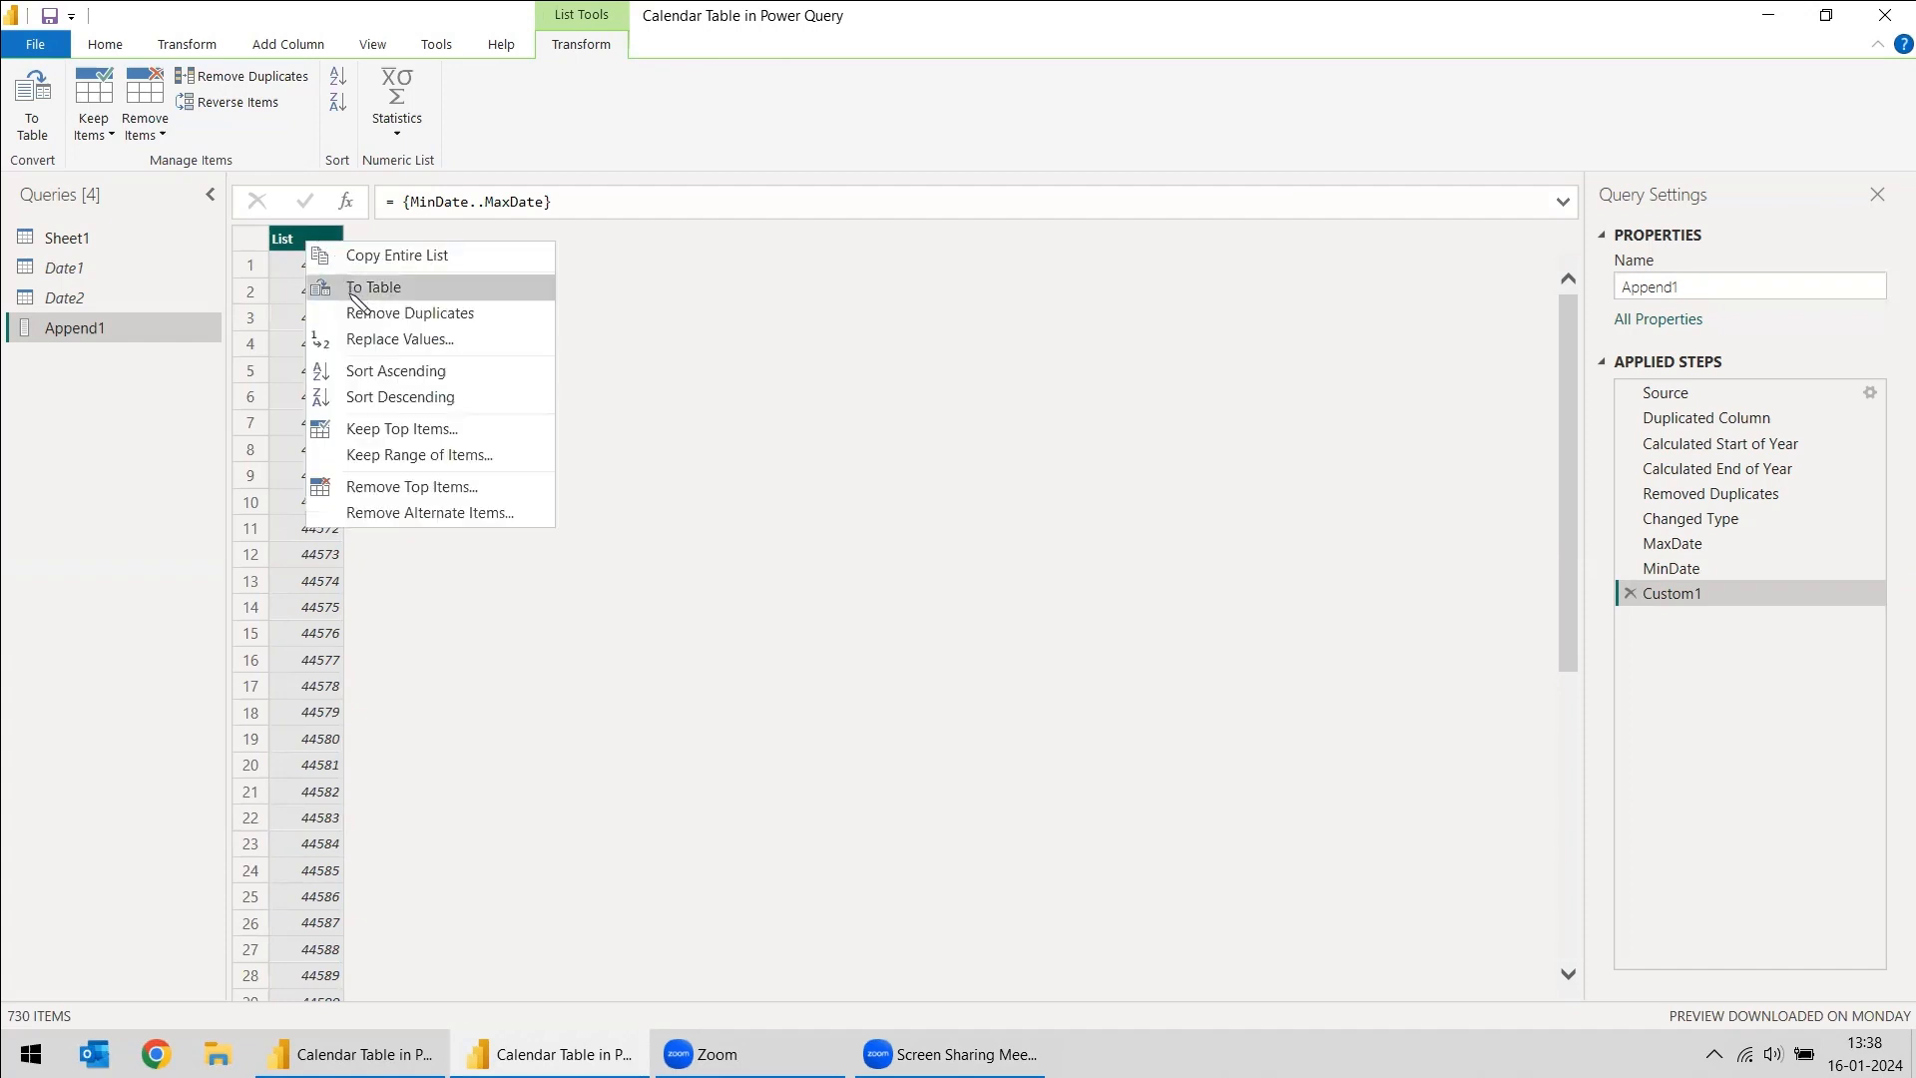
left_click(381, 297)
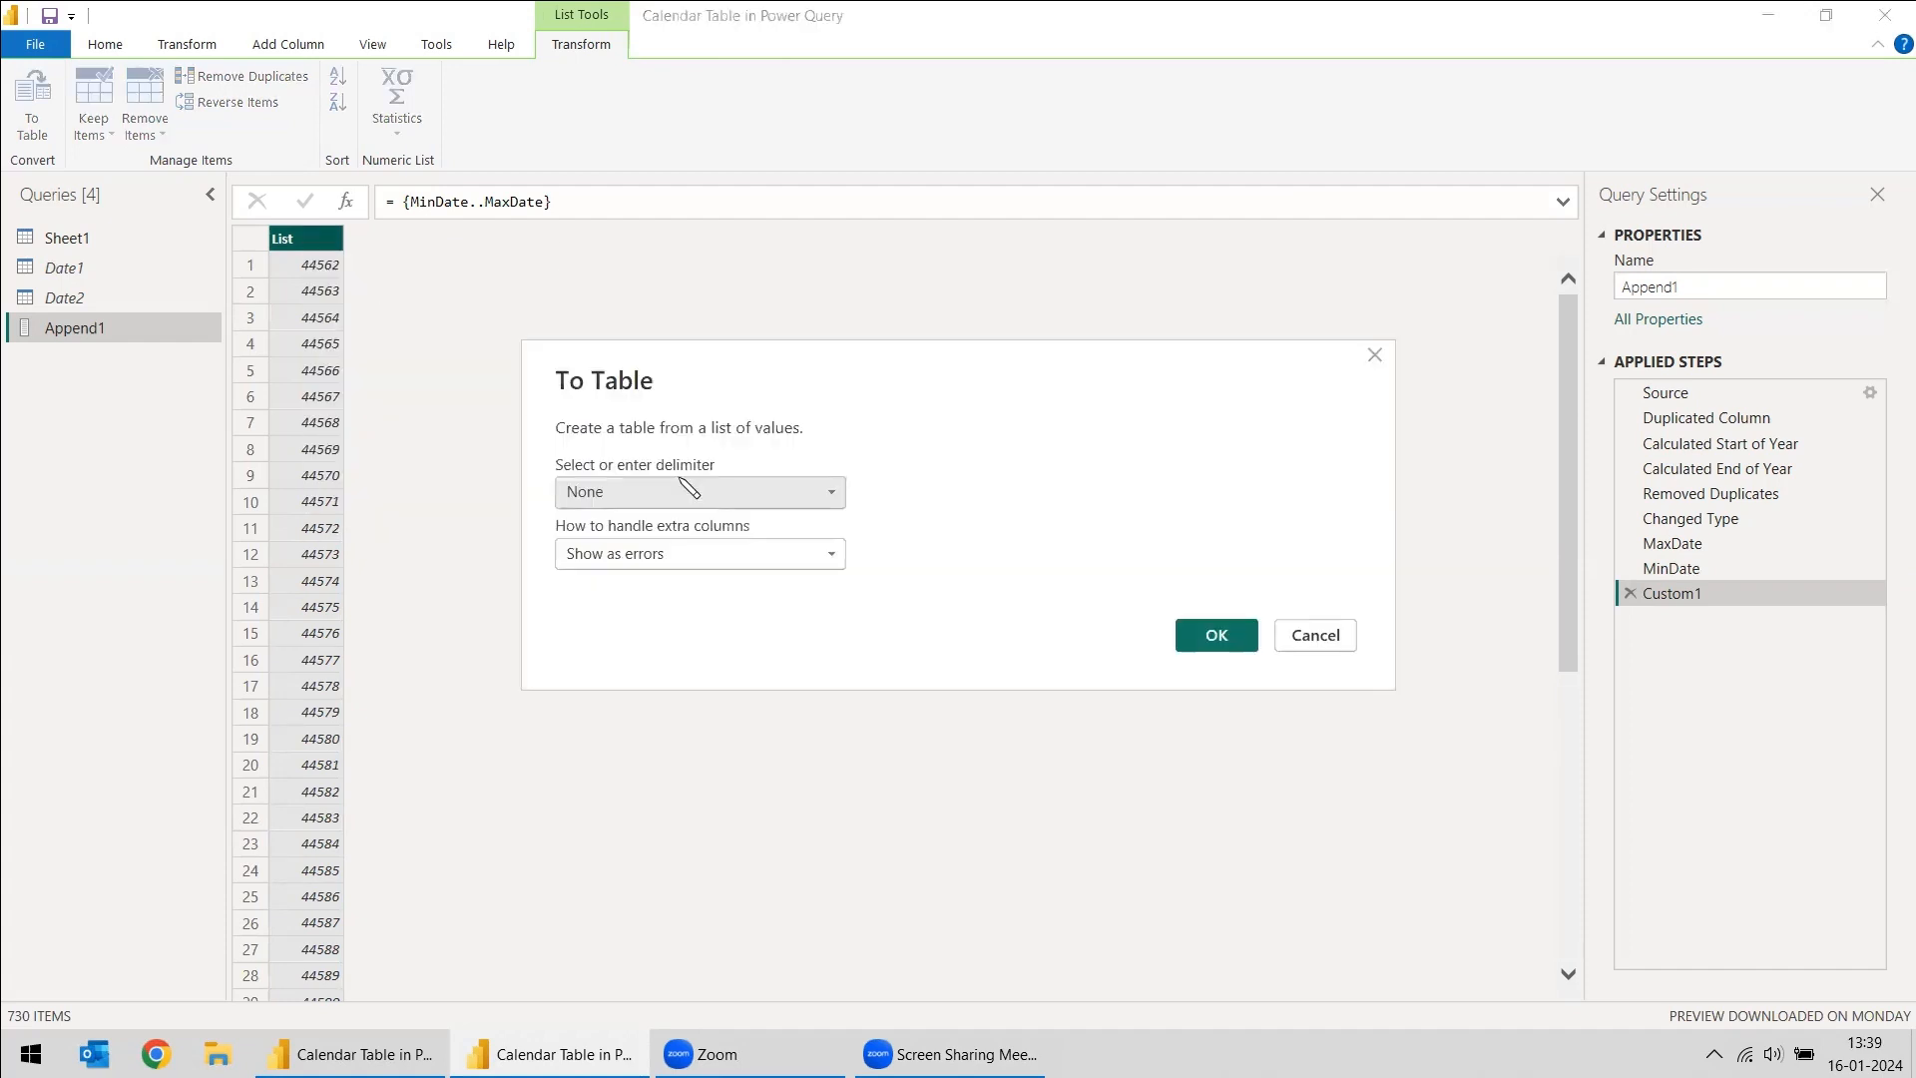
left_click(1226, 643)
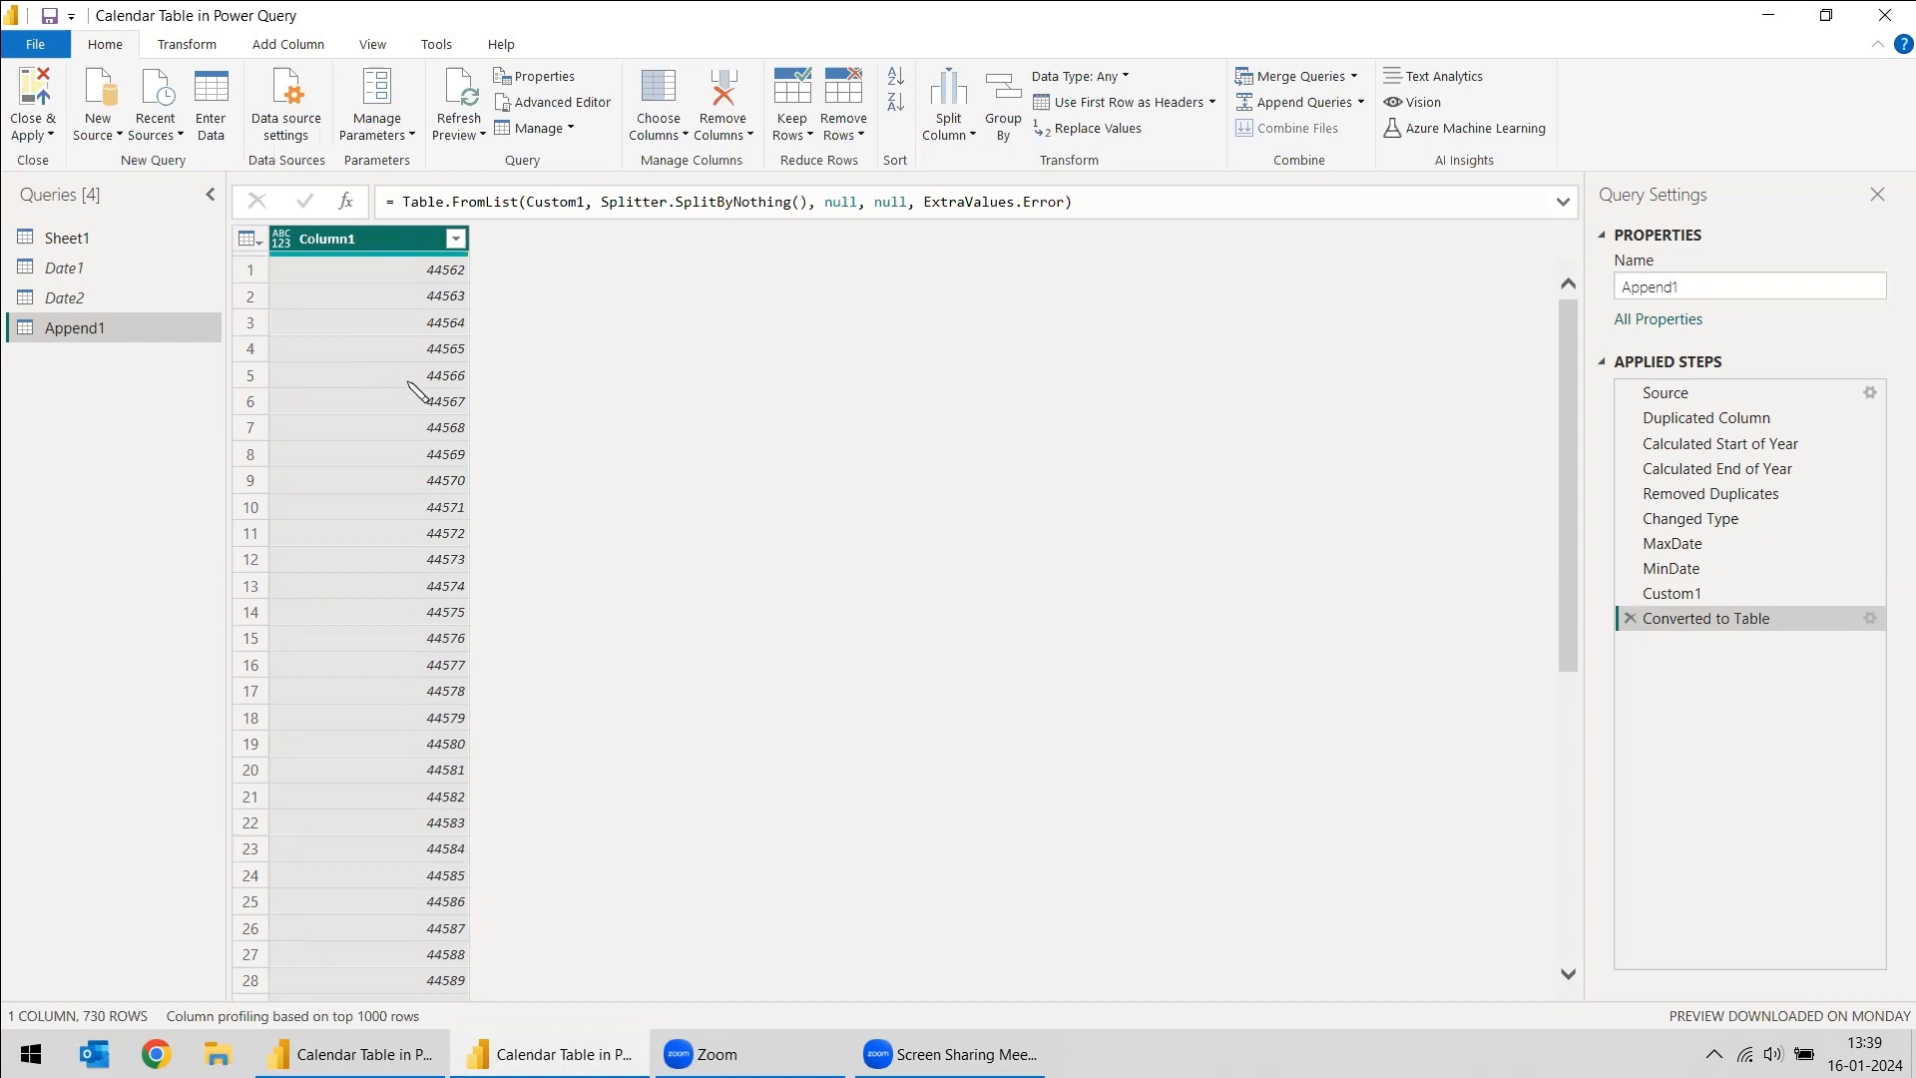
- Change Column1's data type to Date and sort the column in descending order
right_click(359, 239)
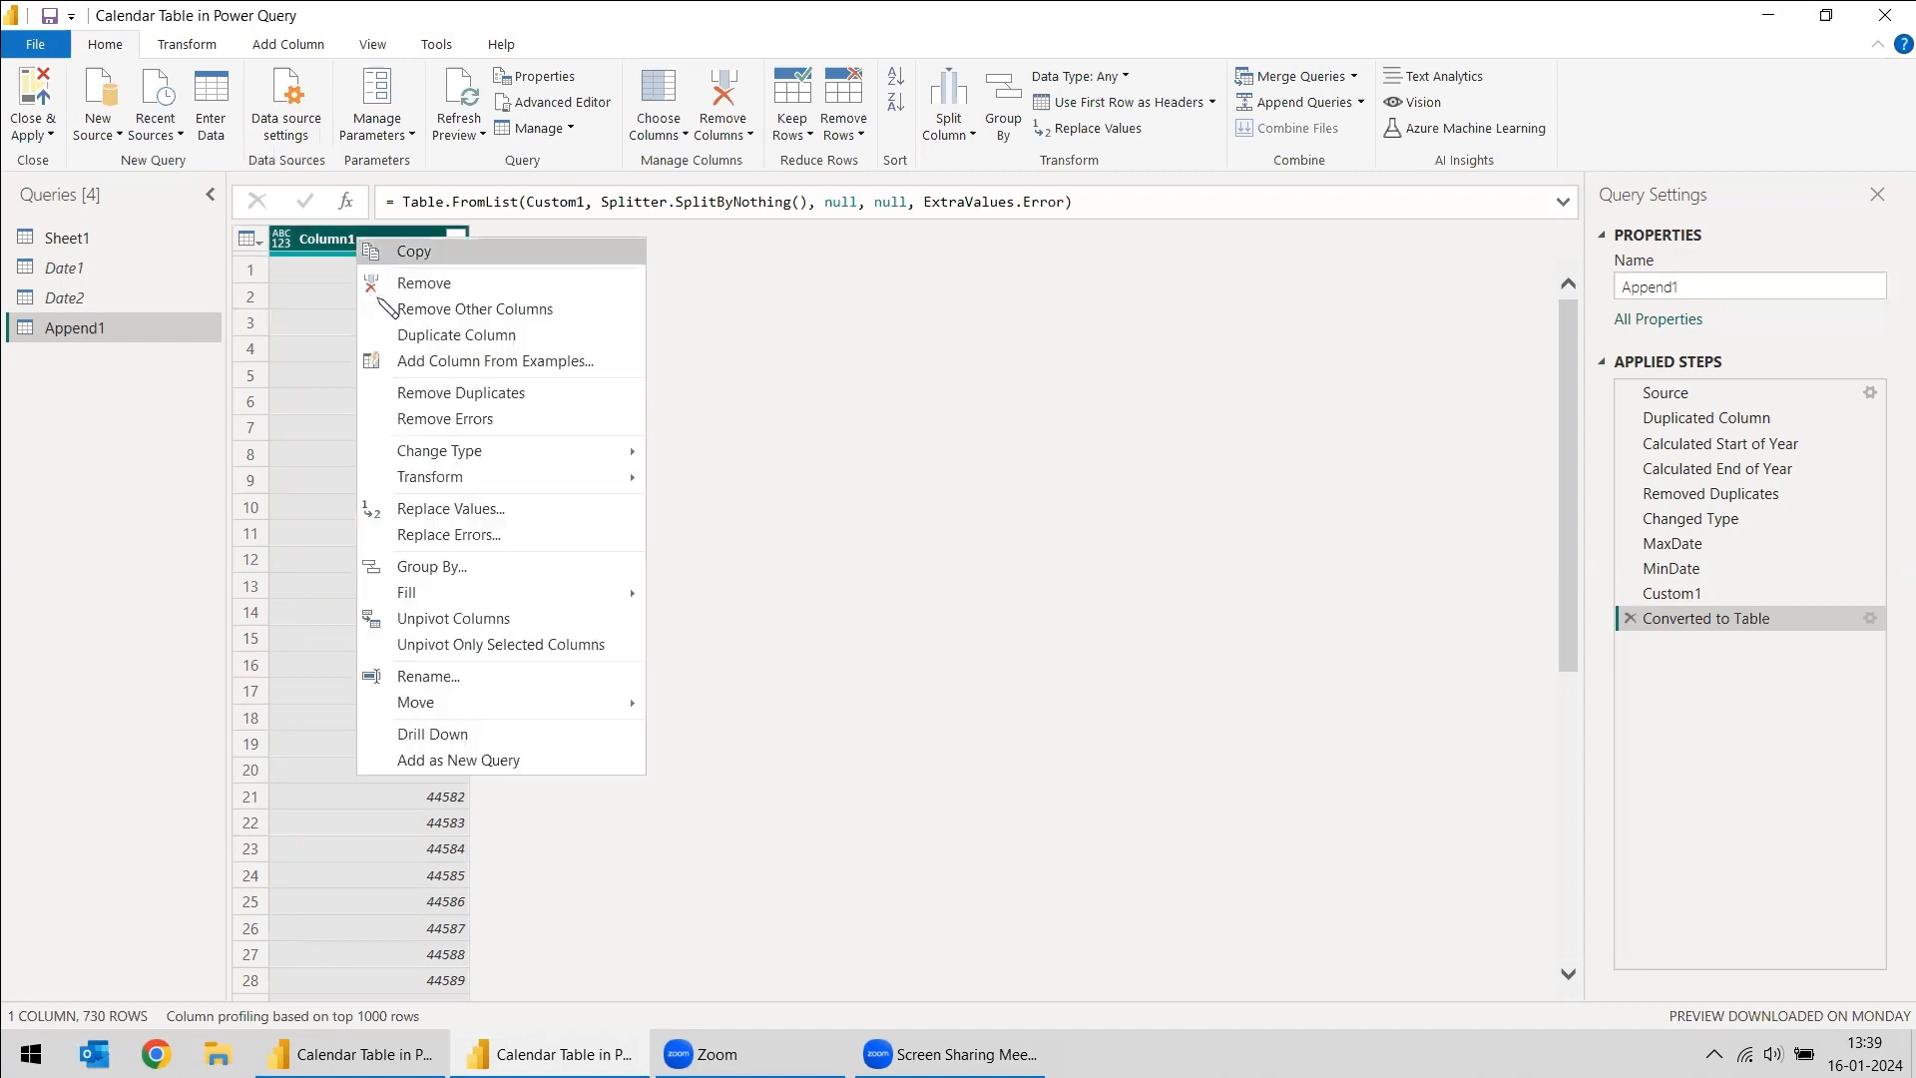
mouse_move(499, 457)
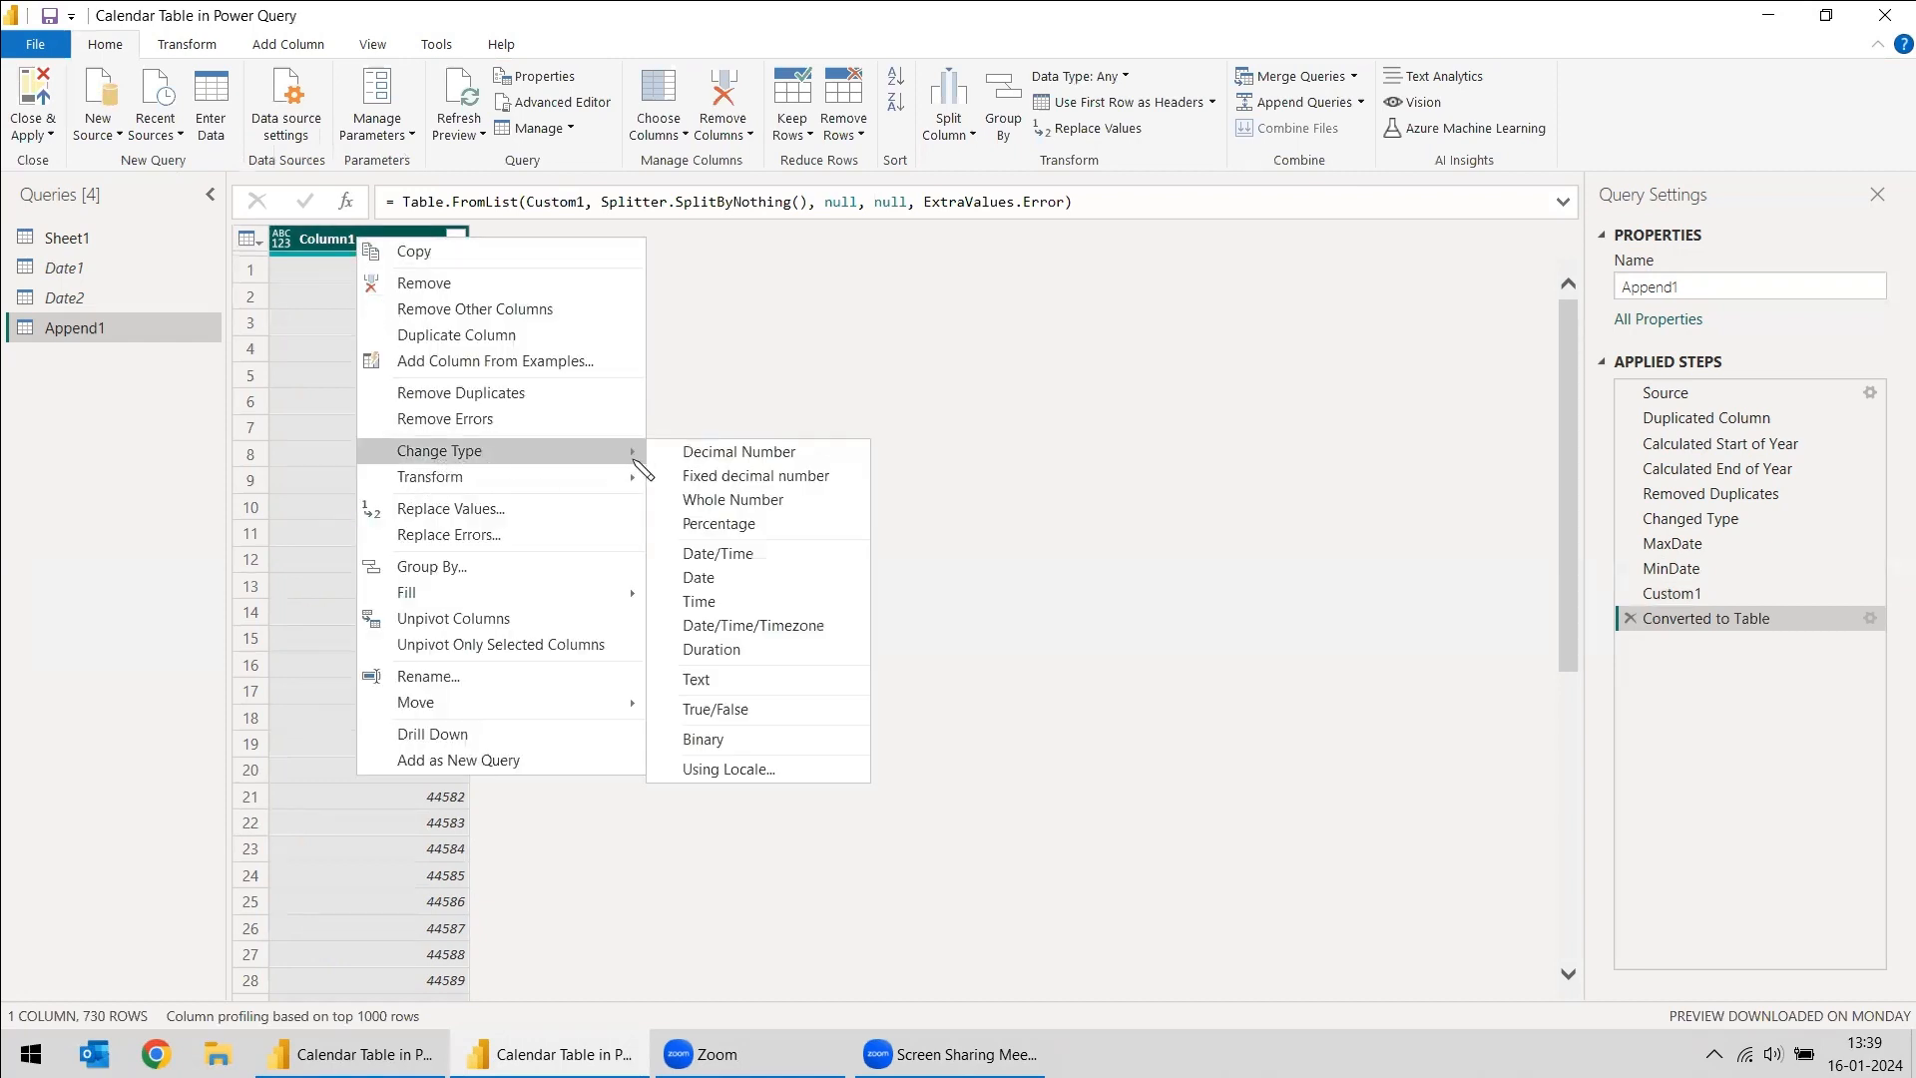
left_click(714, 579)
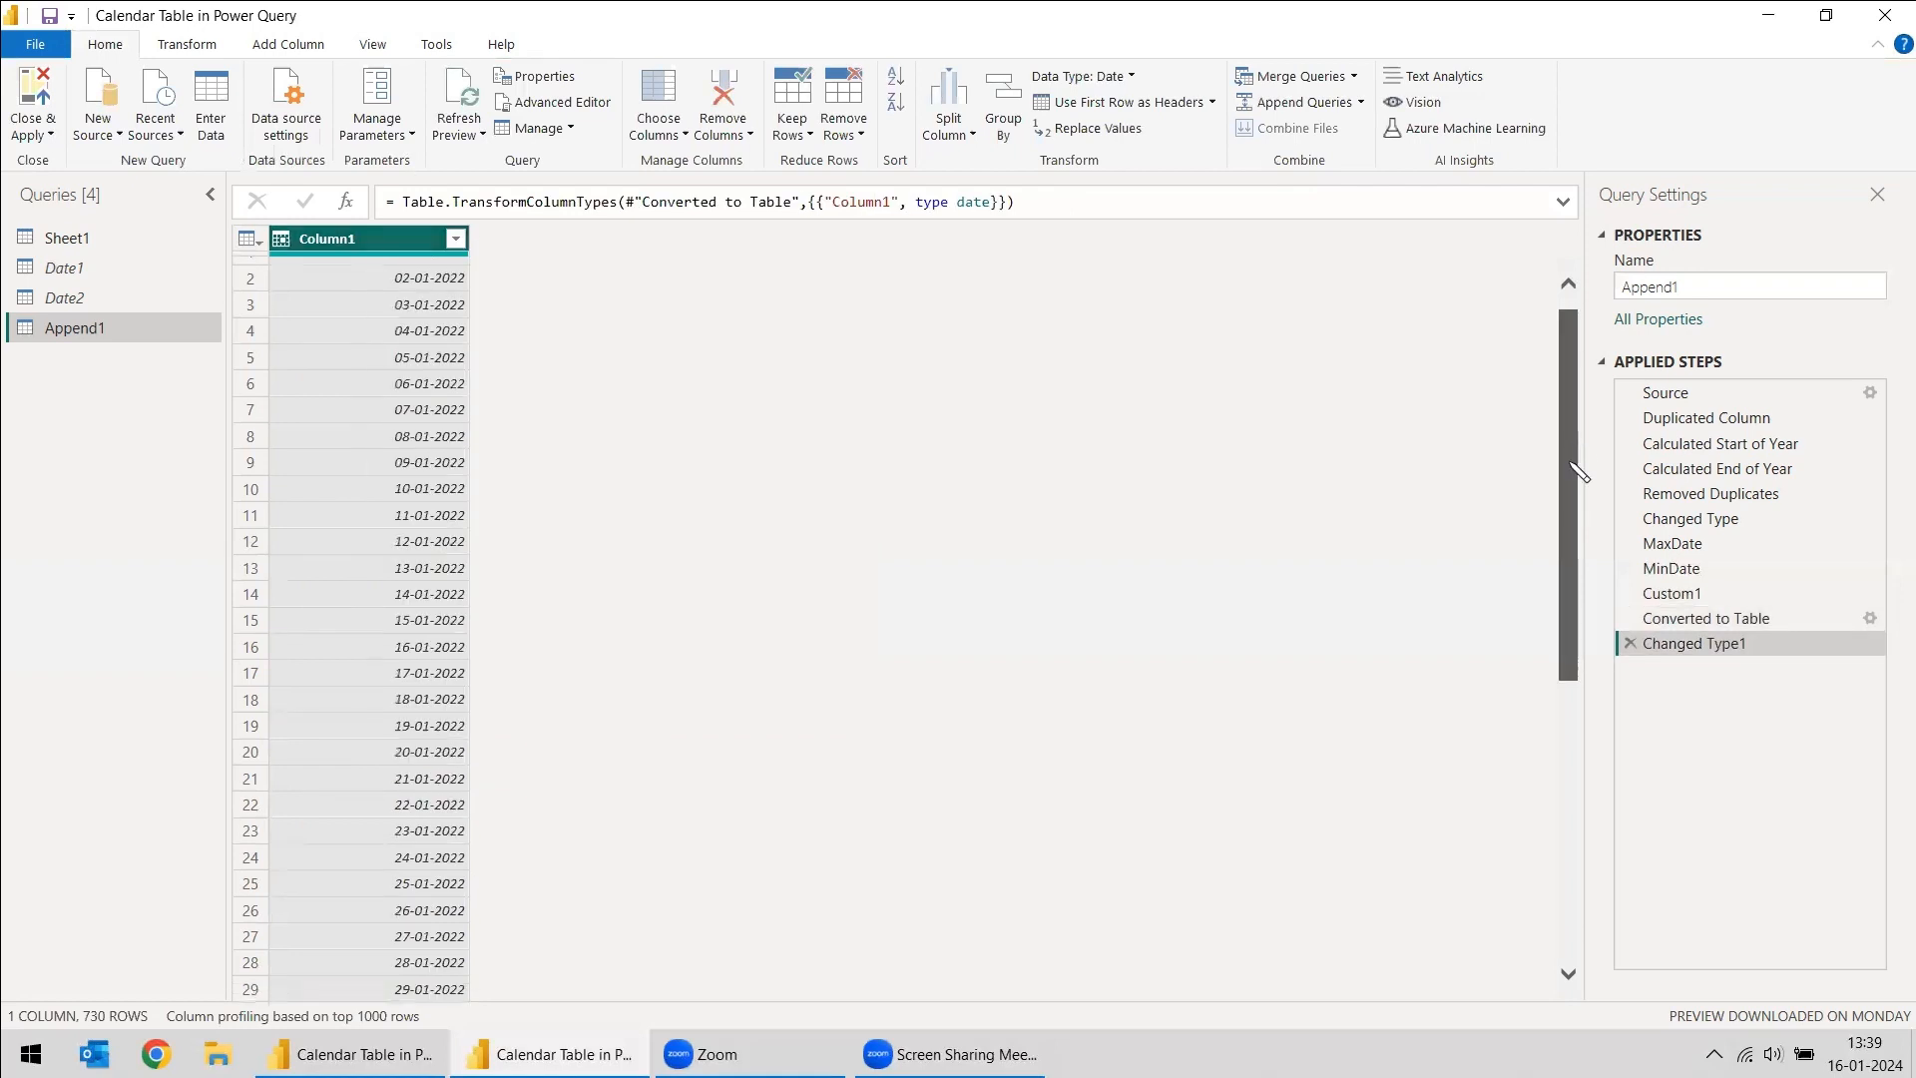
left_click(455, 239)
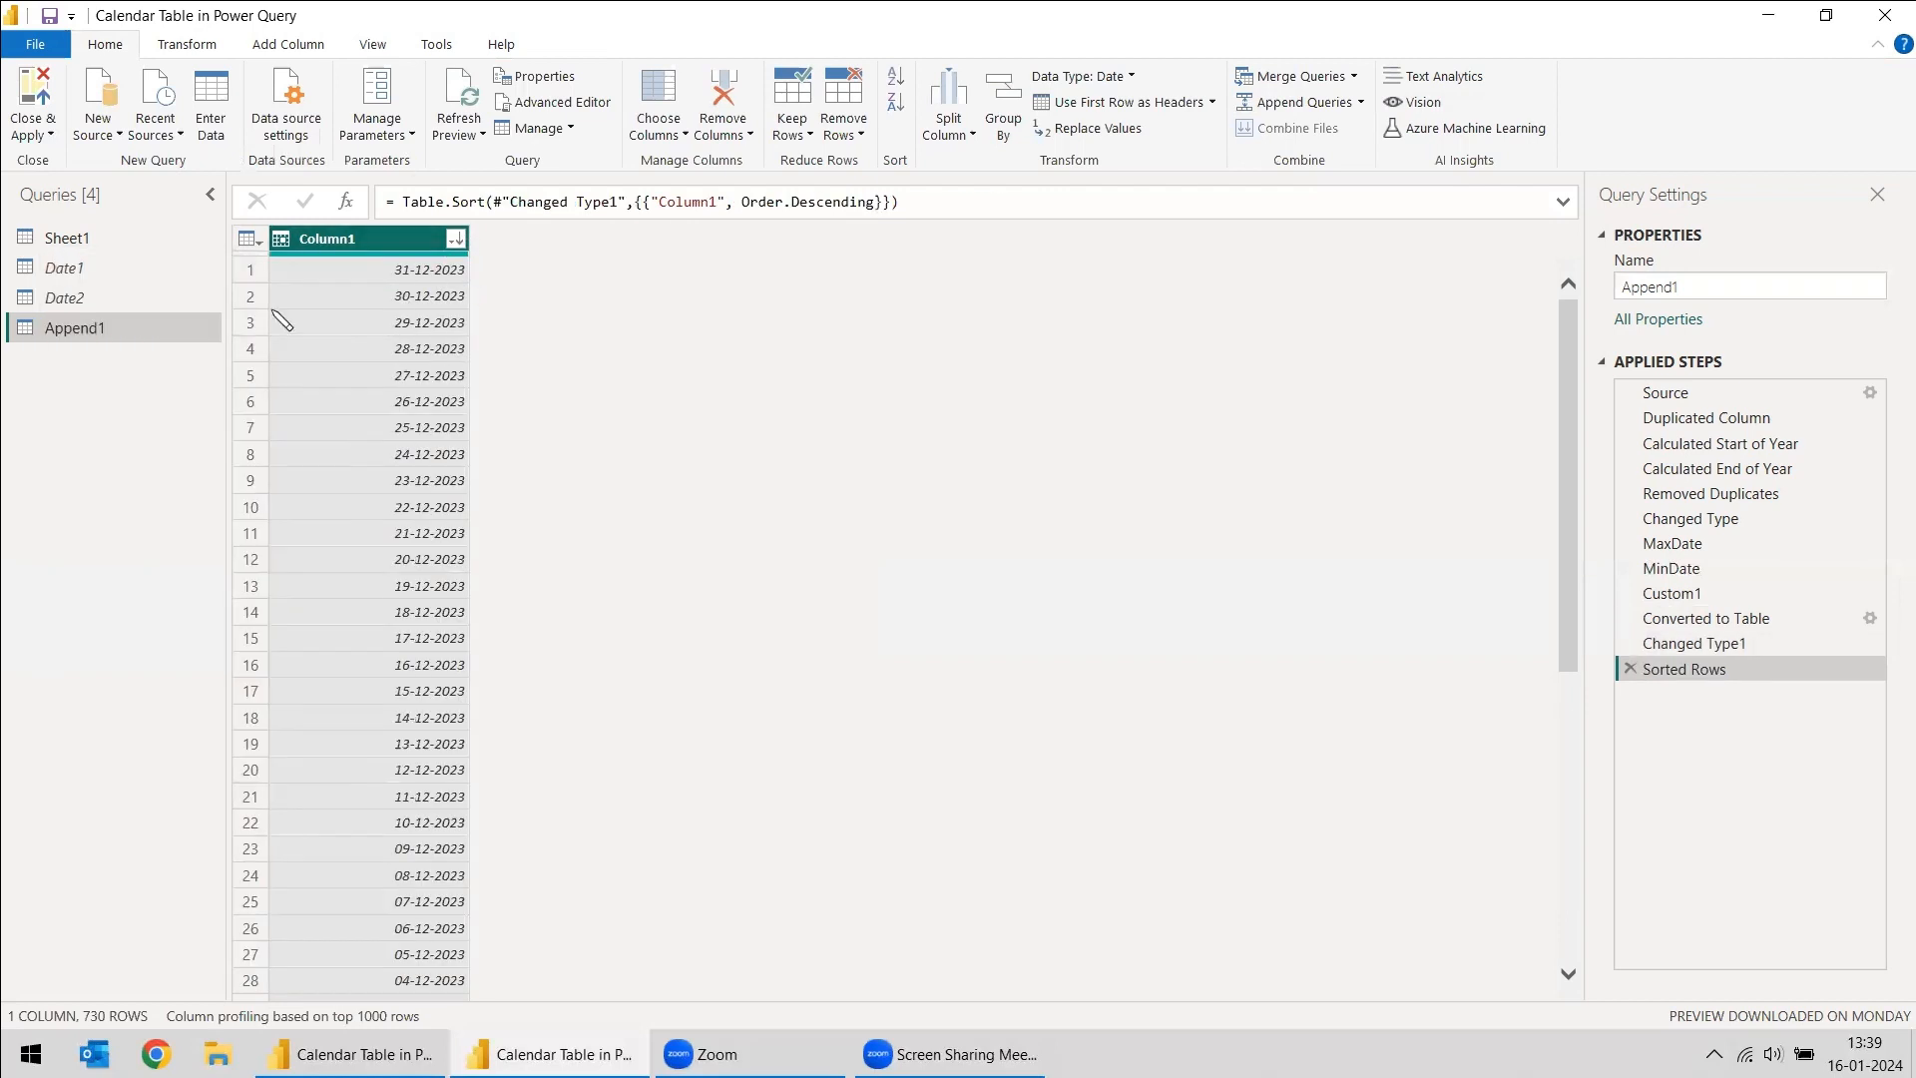
- Rename the Append1 query as Calendar
double_click(1639, 287)
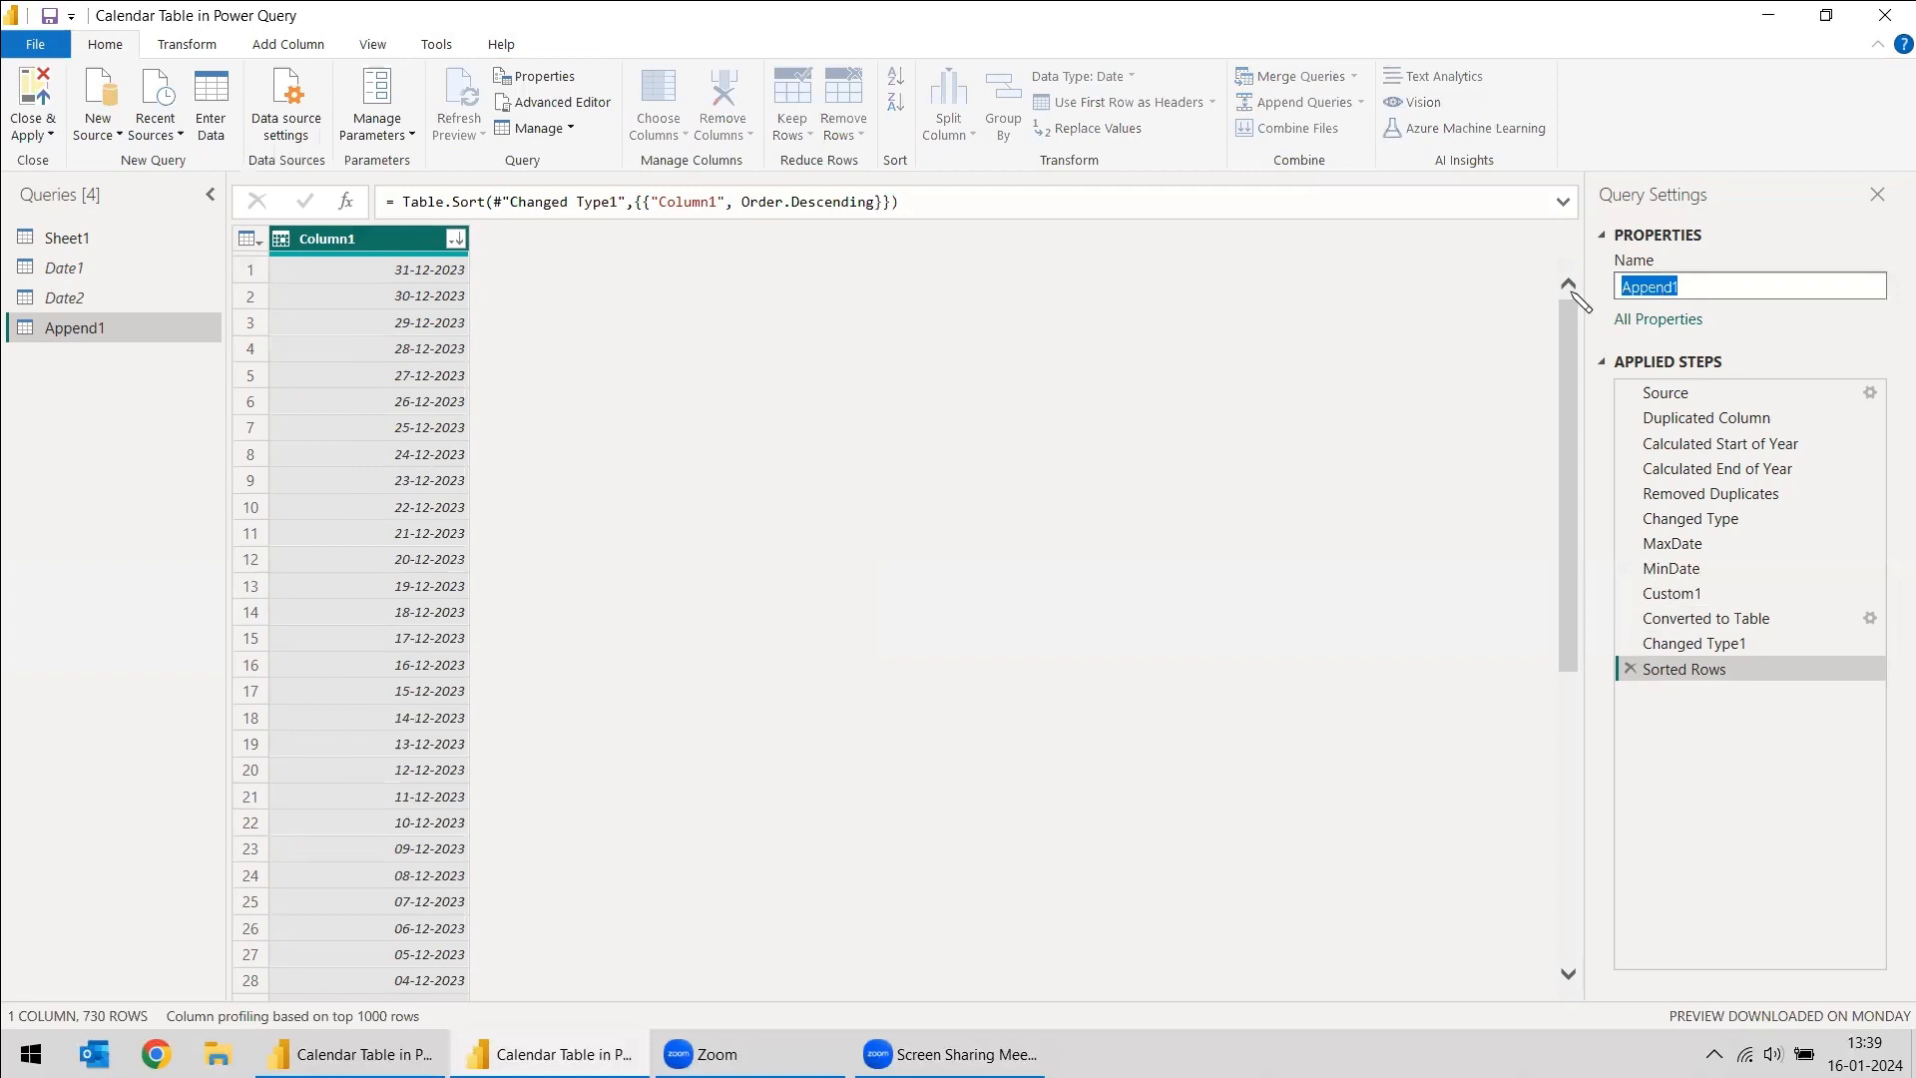
type("Calendar")
key("Return")
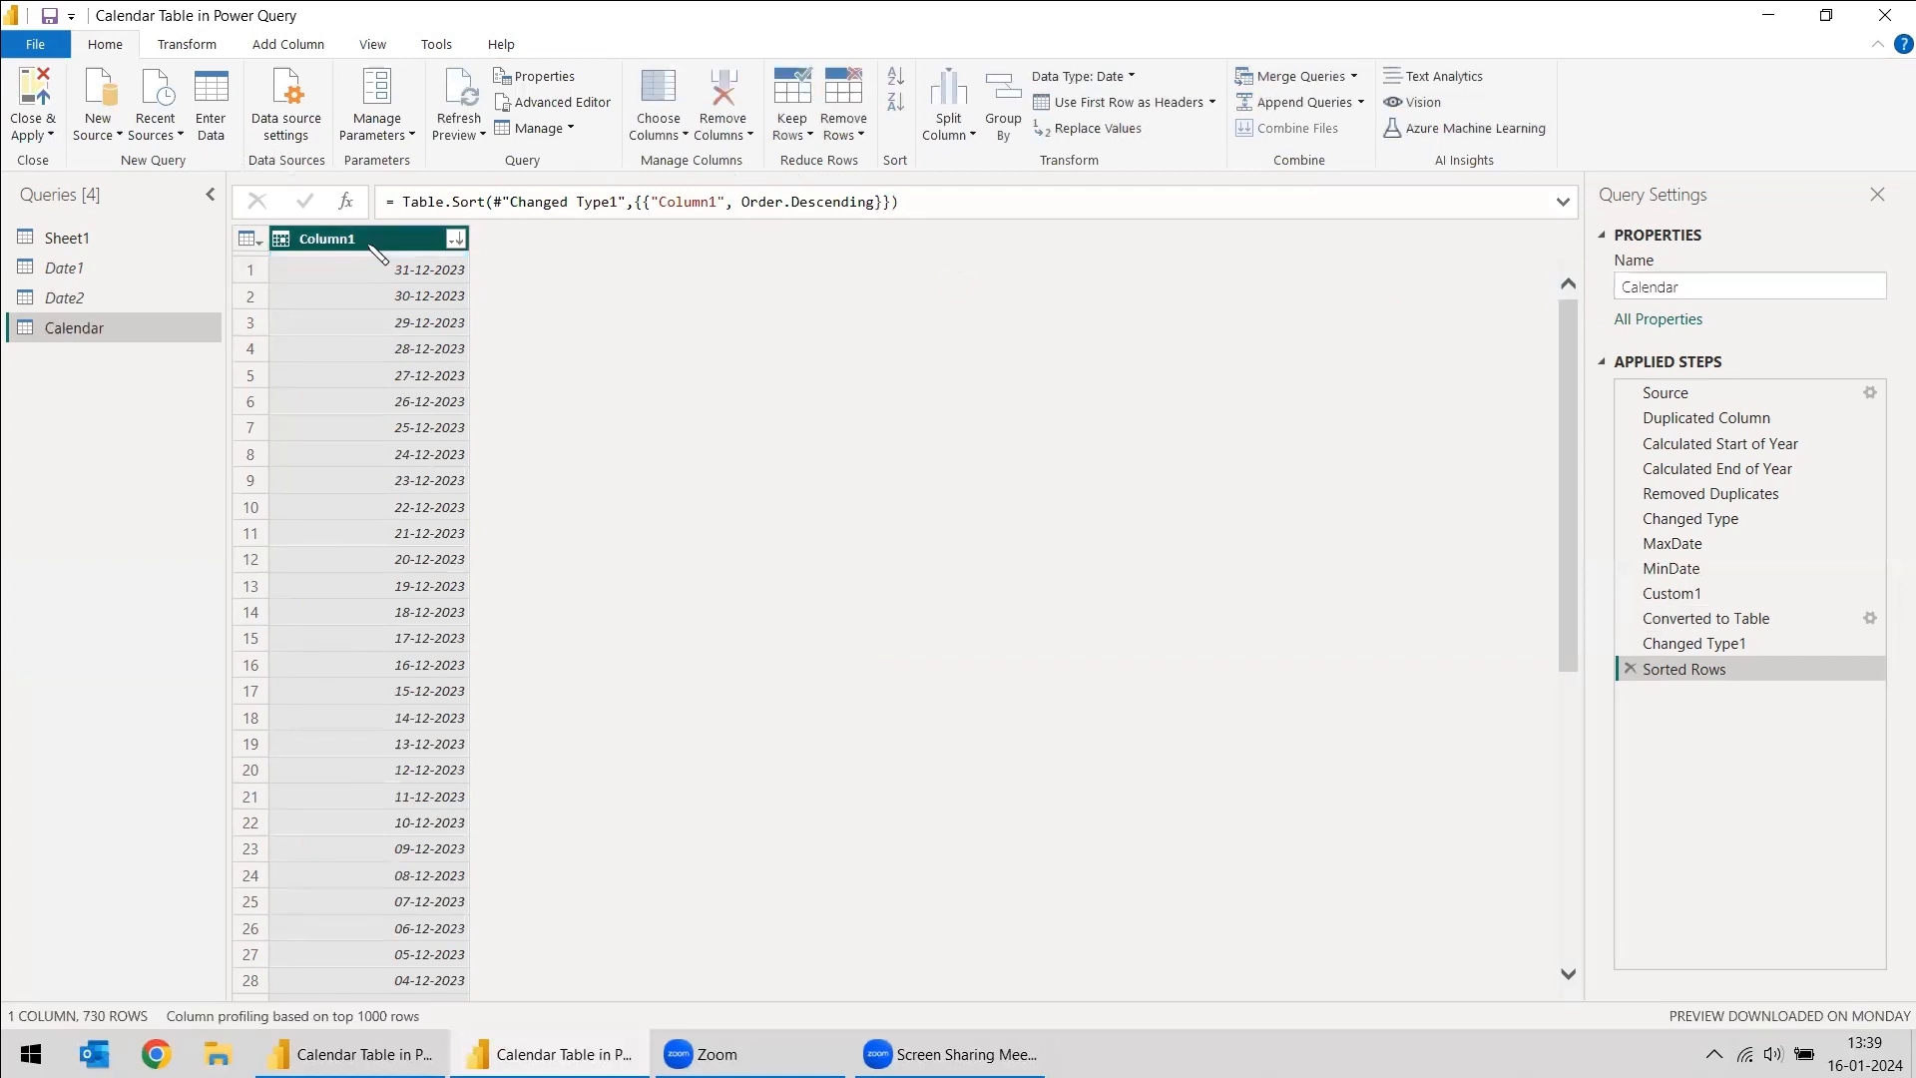
- Rename Column1 of the Calendar query as Date
right_click(365, 240)
left_click(439, 683)
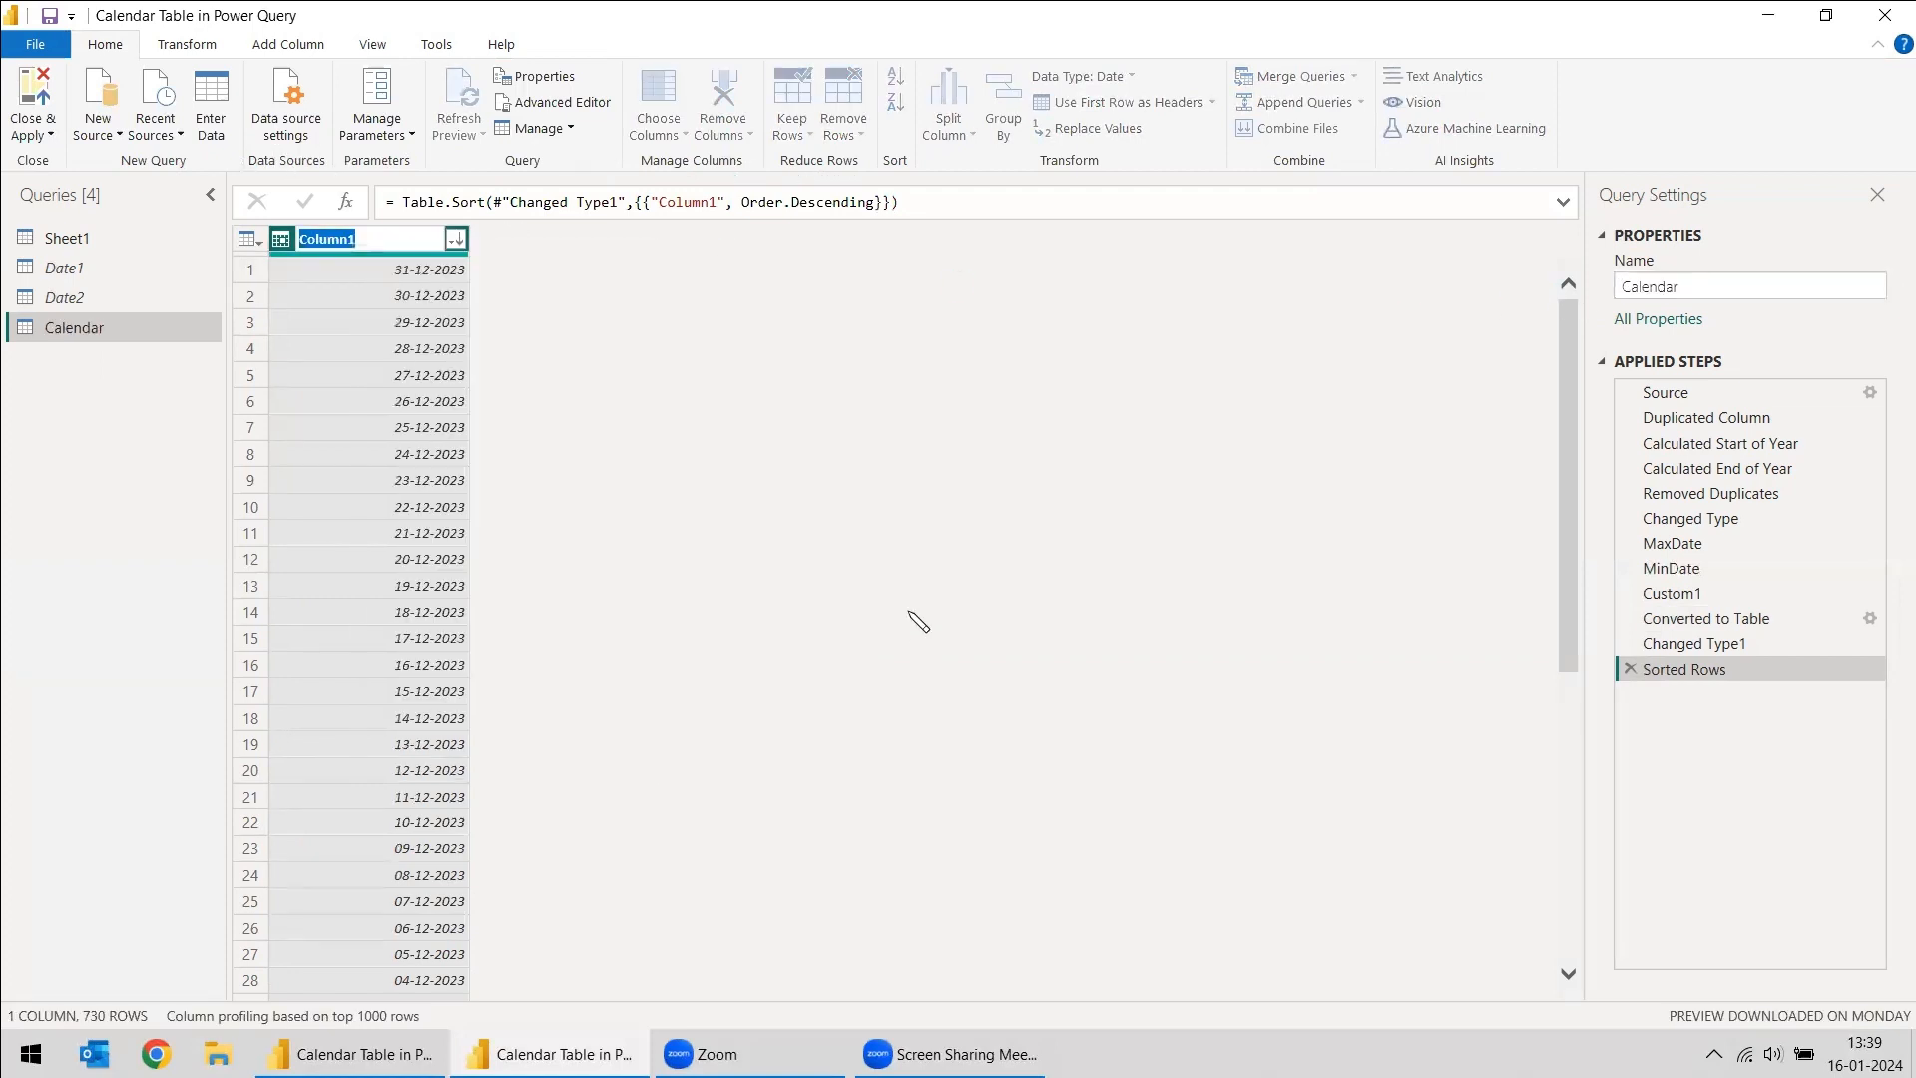
type("Date")
key("Return")
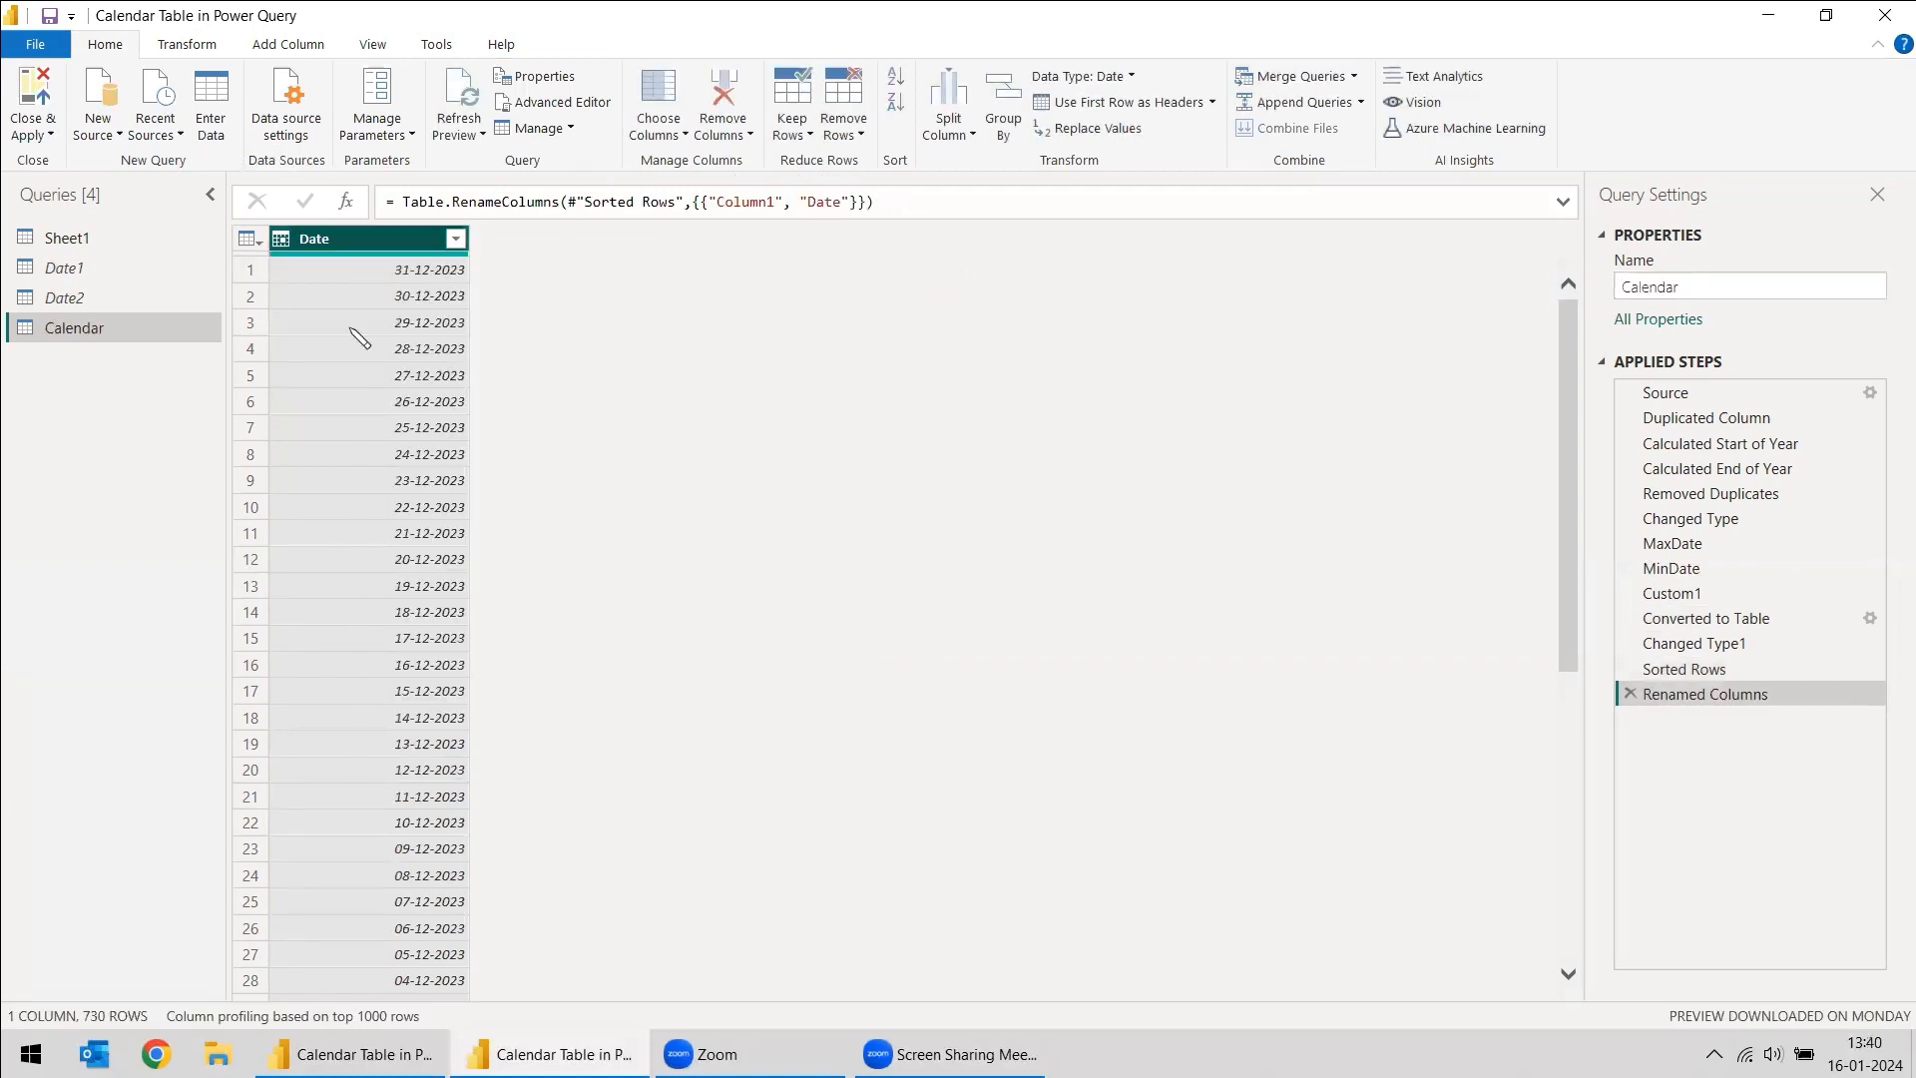
- Add Year, Month and Day number columns extracted from the Calendar query's Date column
left_click(261, 46)
left_click(893, 109)
mouse_move(1038, 244)
left_click(1131, 247)
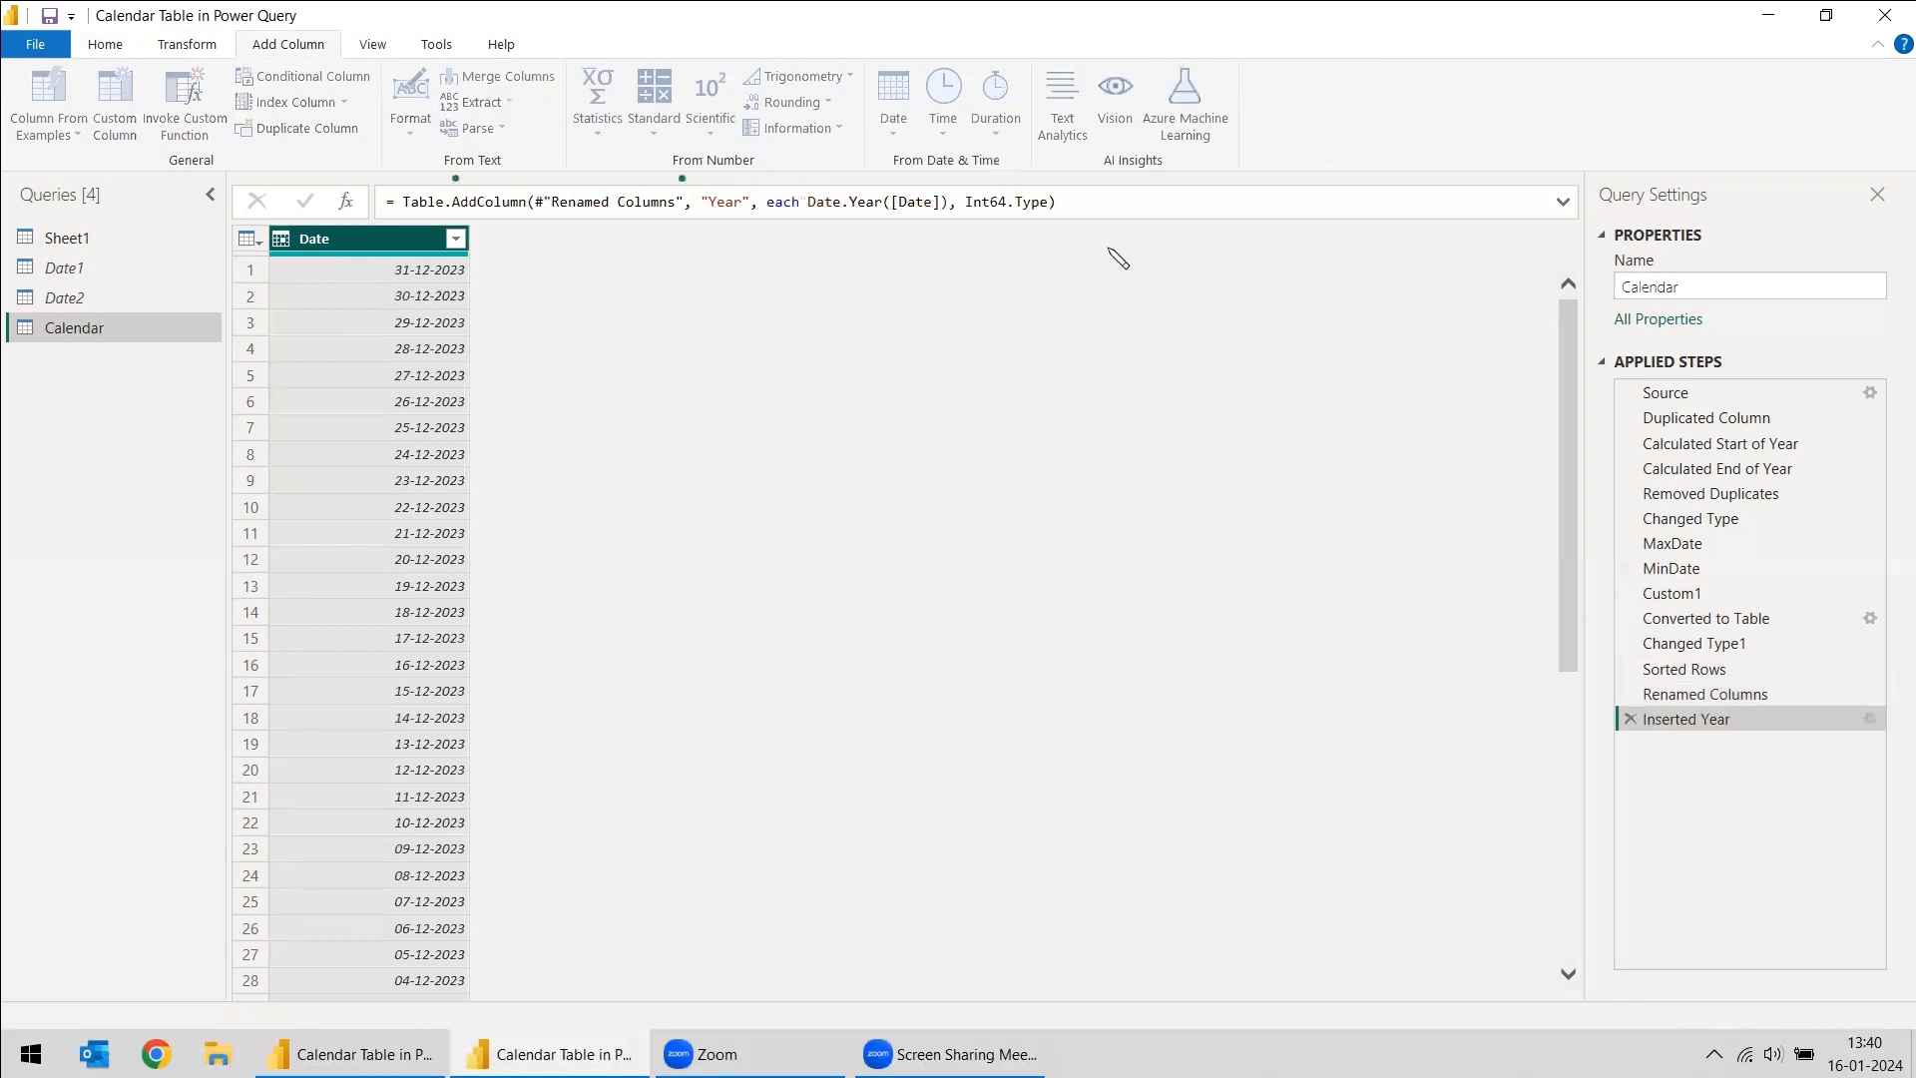
left_click(893, 110)
mouse_move(998, 270)
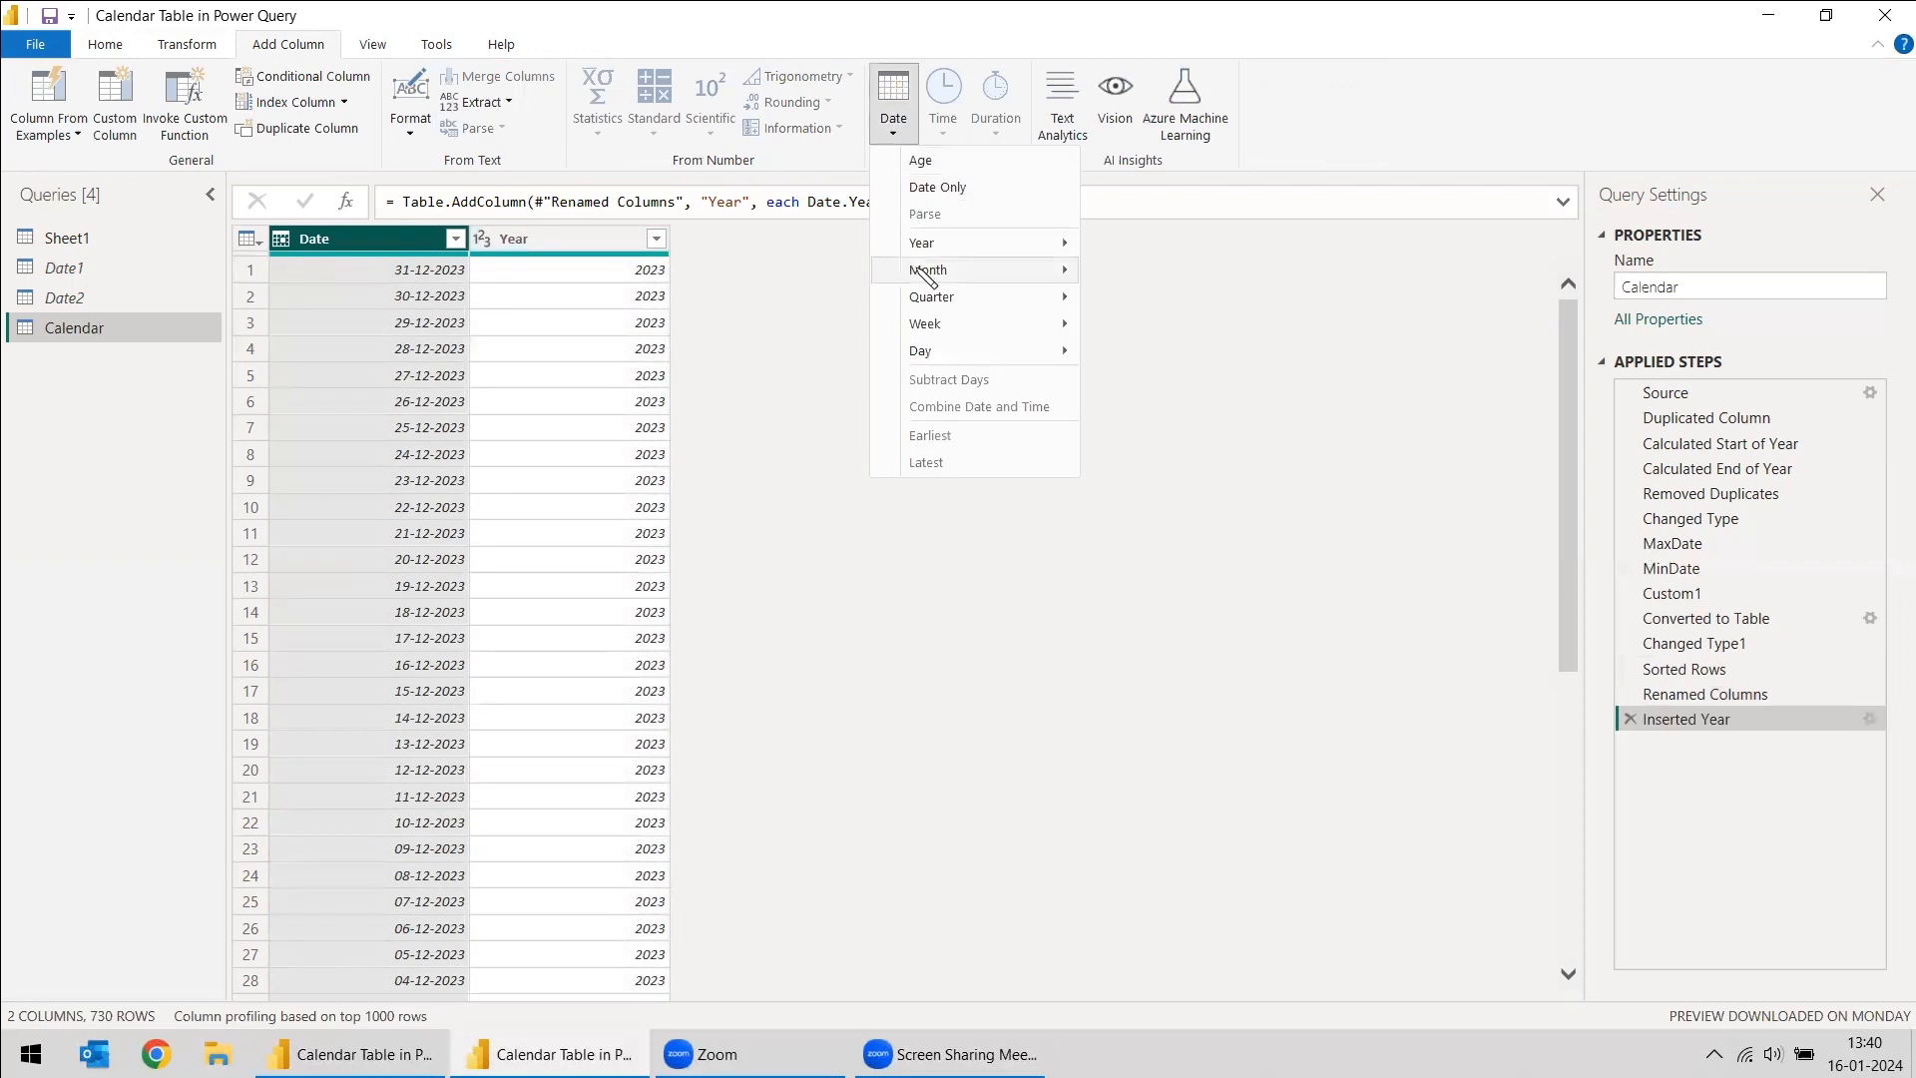
left_click(1131, 271)
left_click(893, 110)
mouse_move(1038, 350)
left_click(1171, 353)
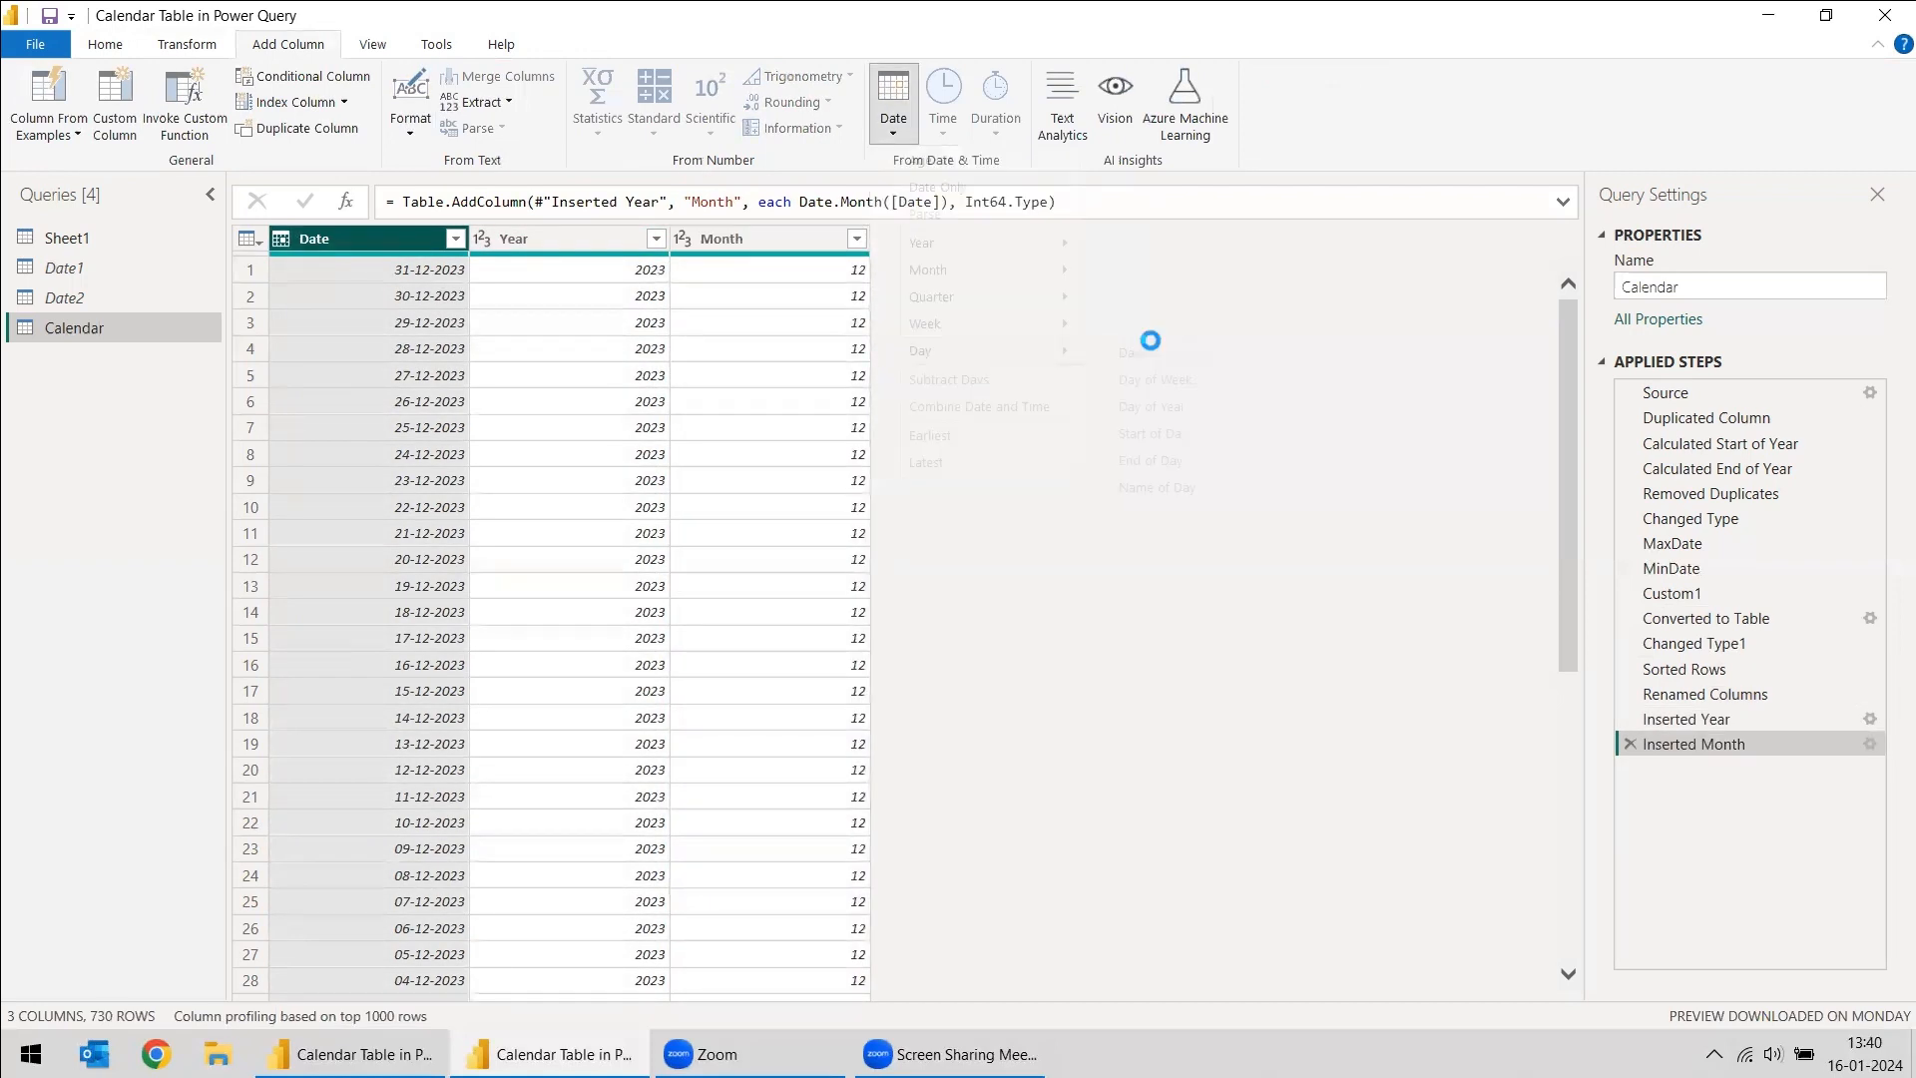
- Add Quarter of Year and Day Name columns based on the Calendar query's Date column
left_click(893, 110)
mouse_move(930, 247)
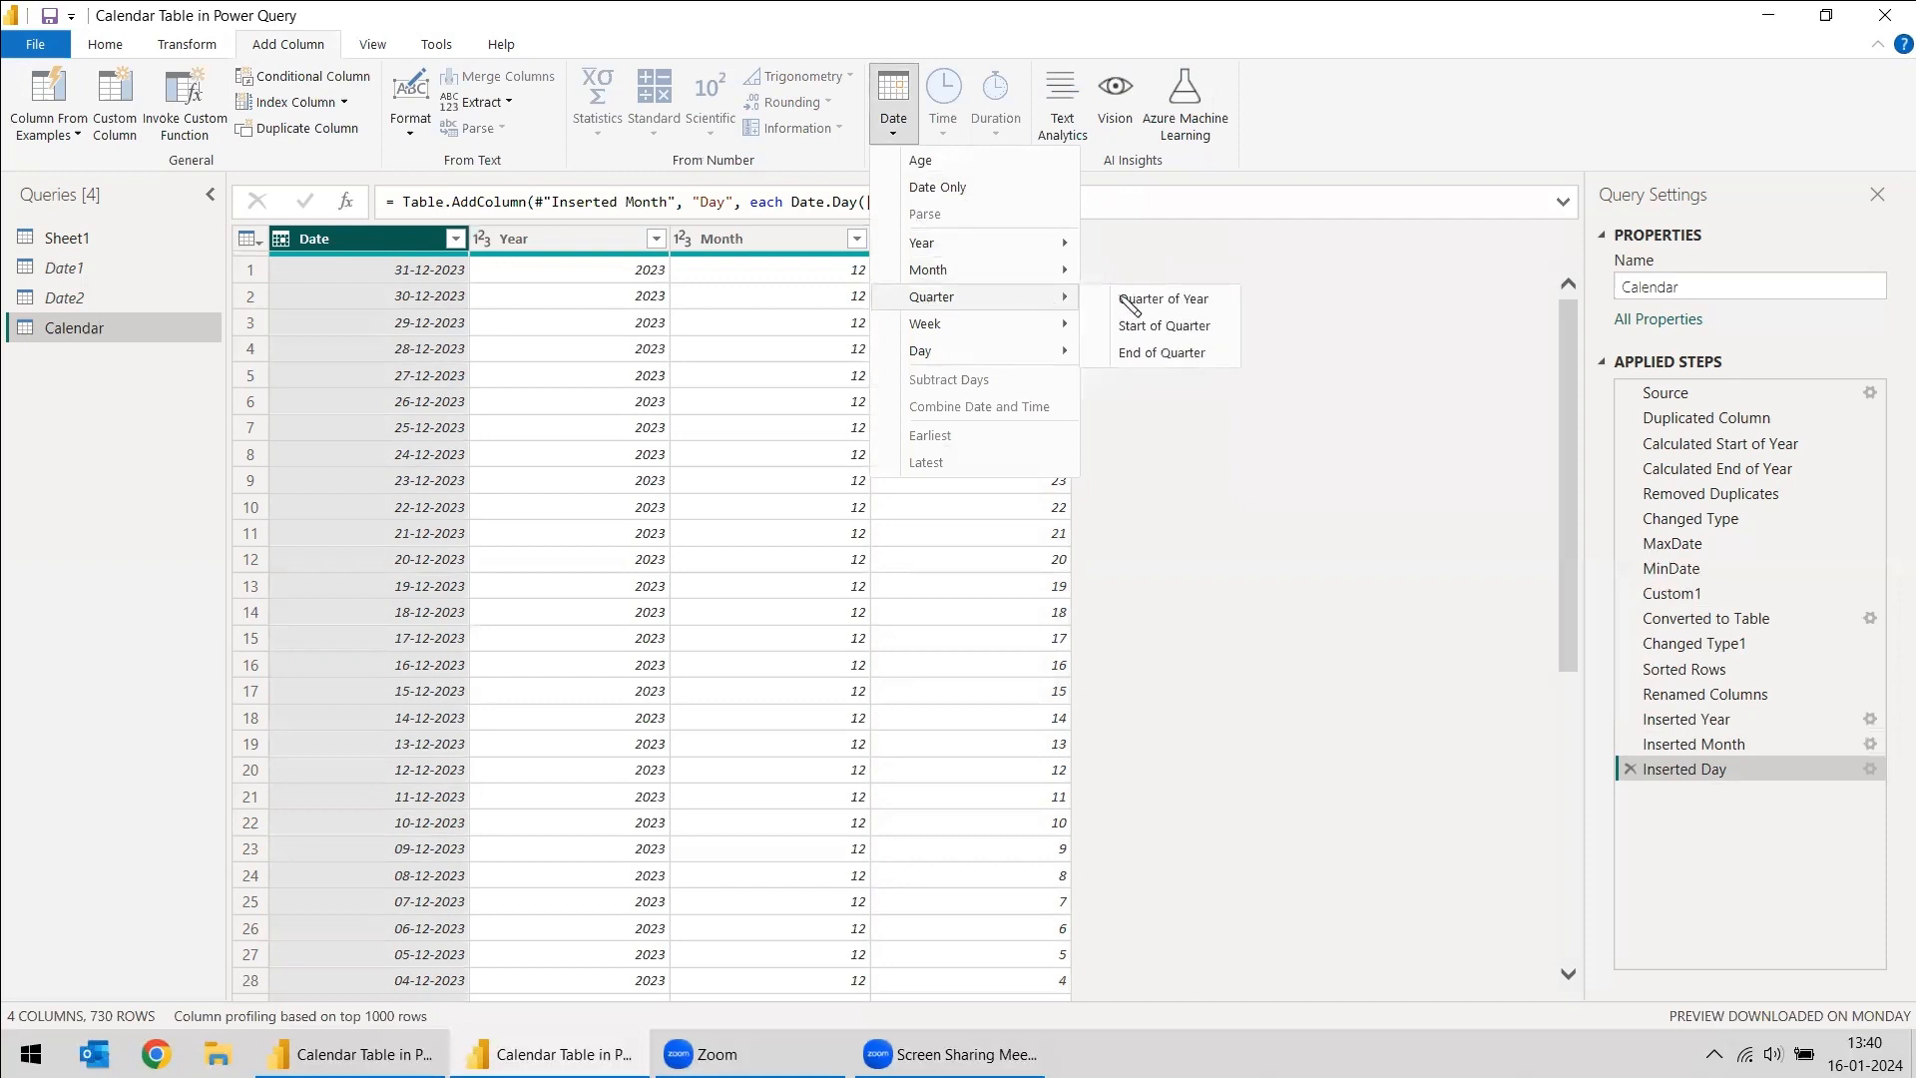
left_click(1126, 298)
left_click(375, 242)
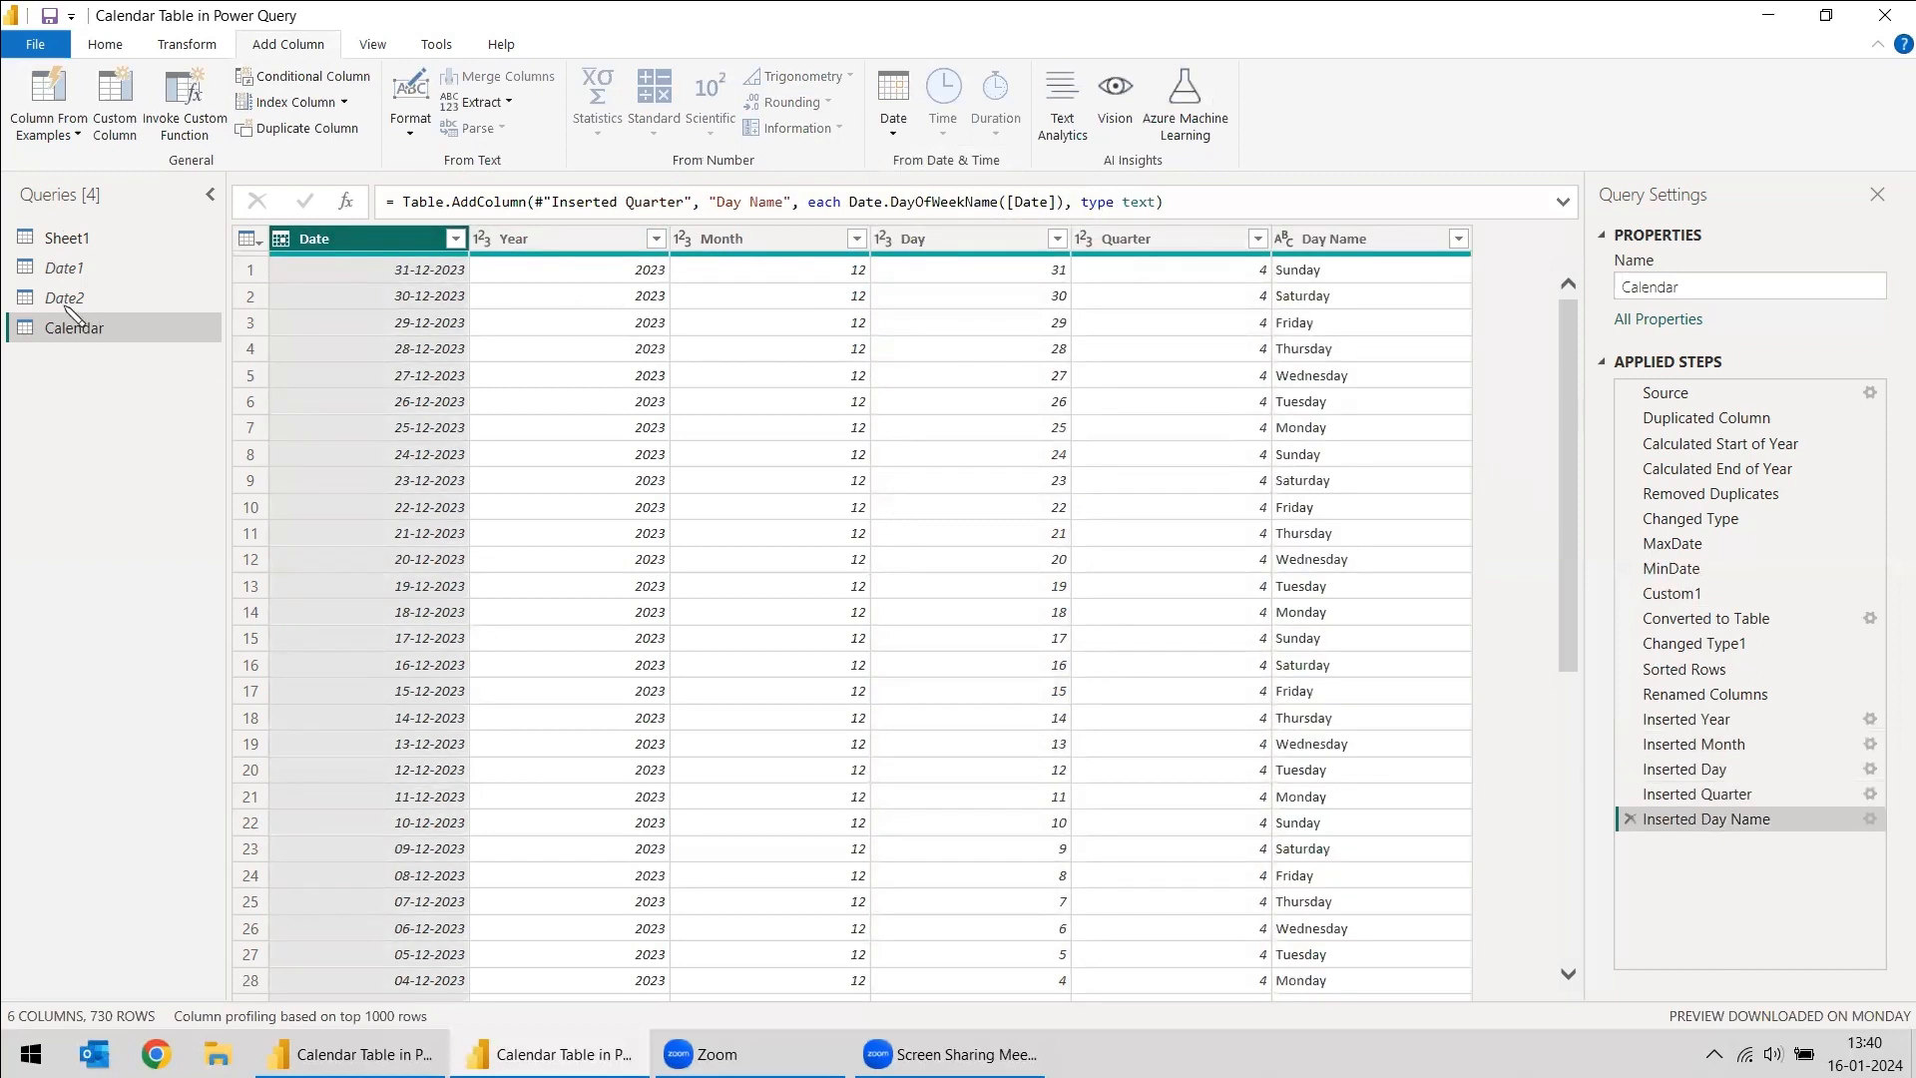
- Close the Power Query Editor and apply the query changes to the report's data model
left_click(108, 45)
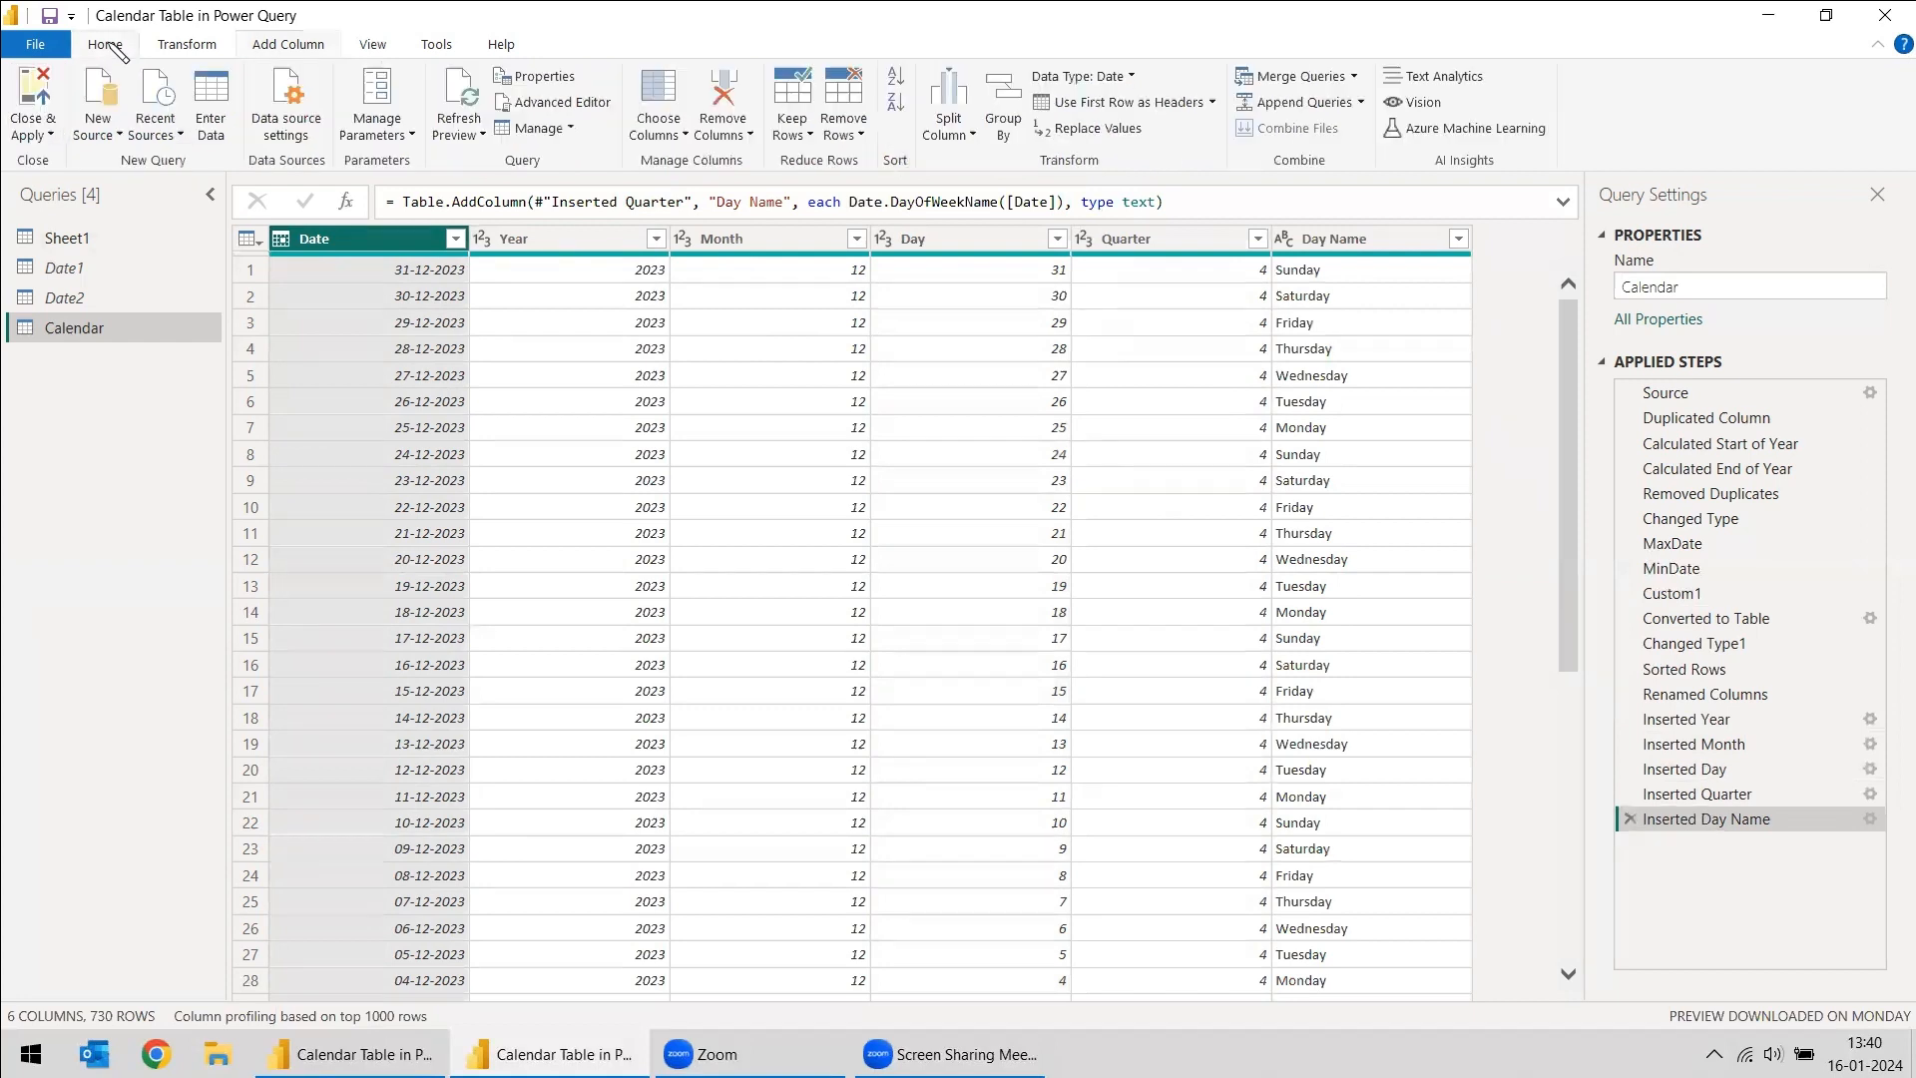
left_click(50, 135)
left_click(45, 177)
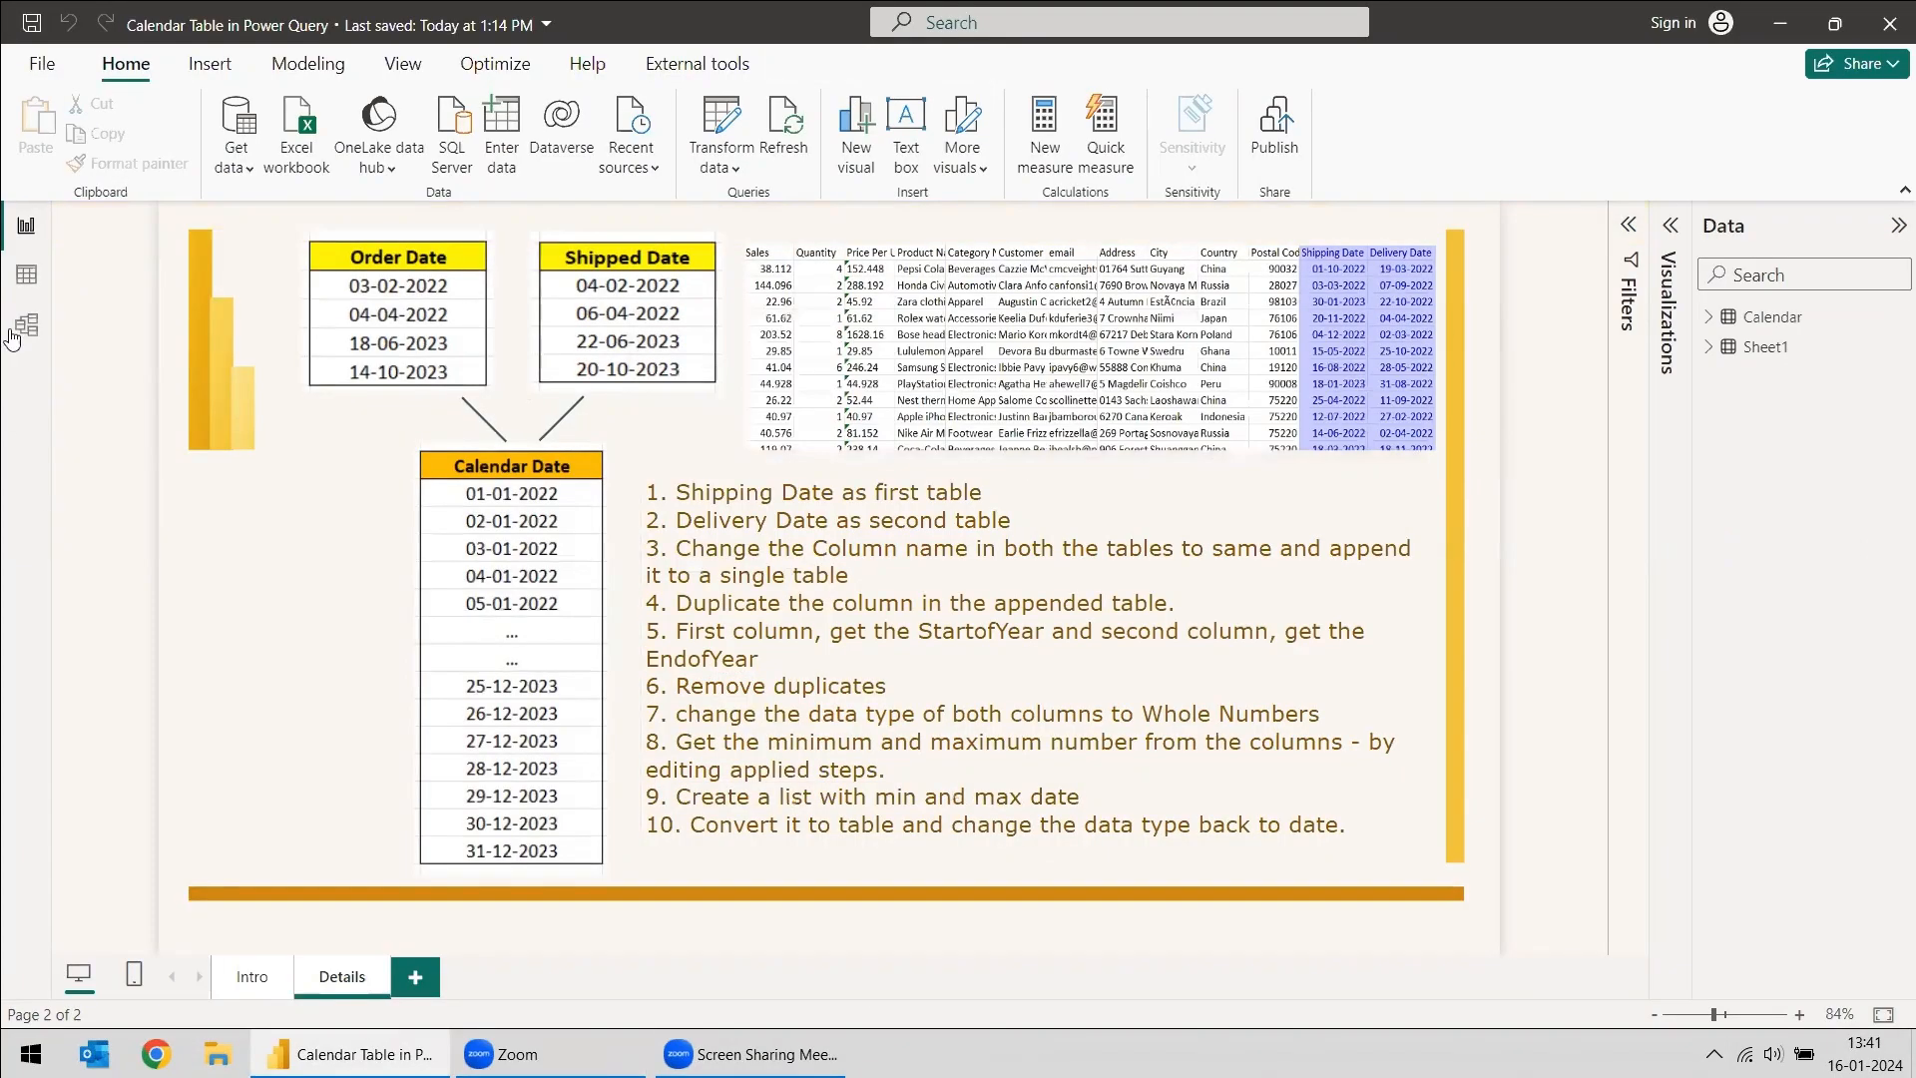
- Open the Model view and select the Date field of the Calendar table
left_click(21, 332)
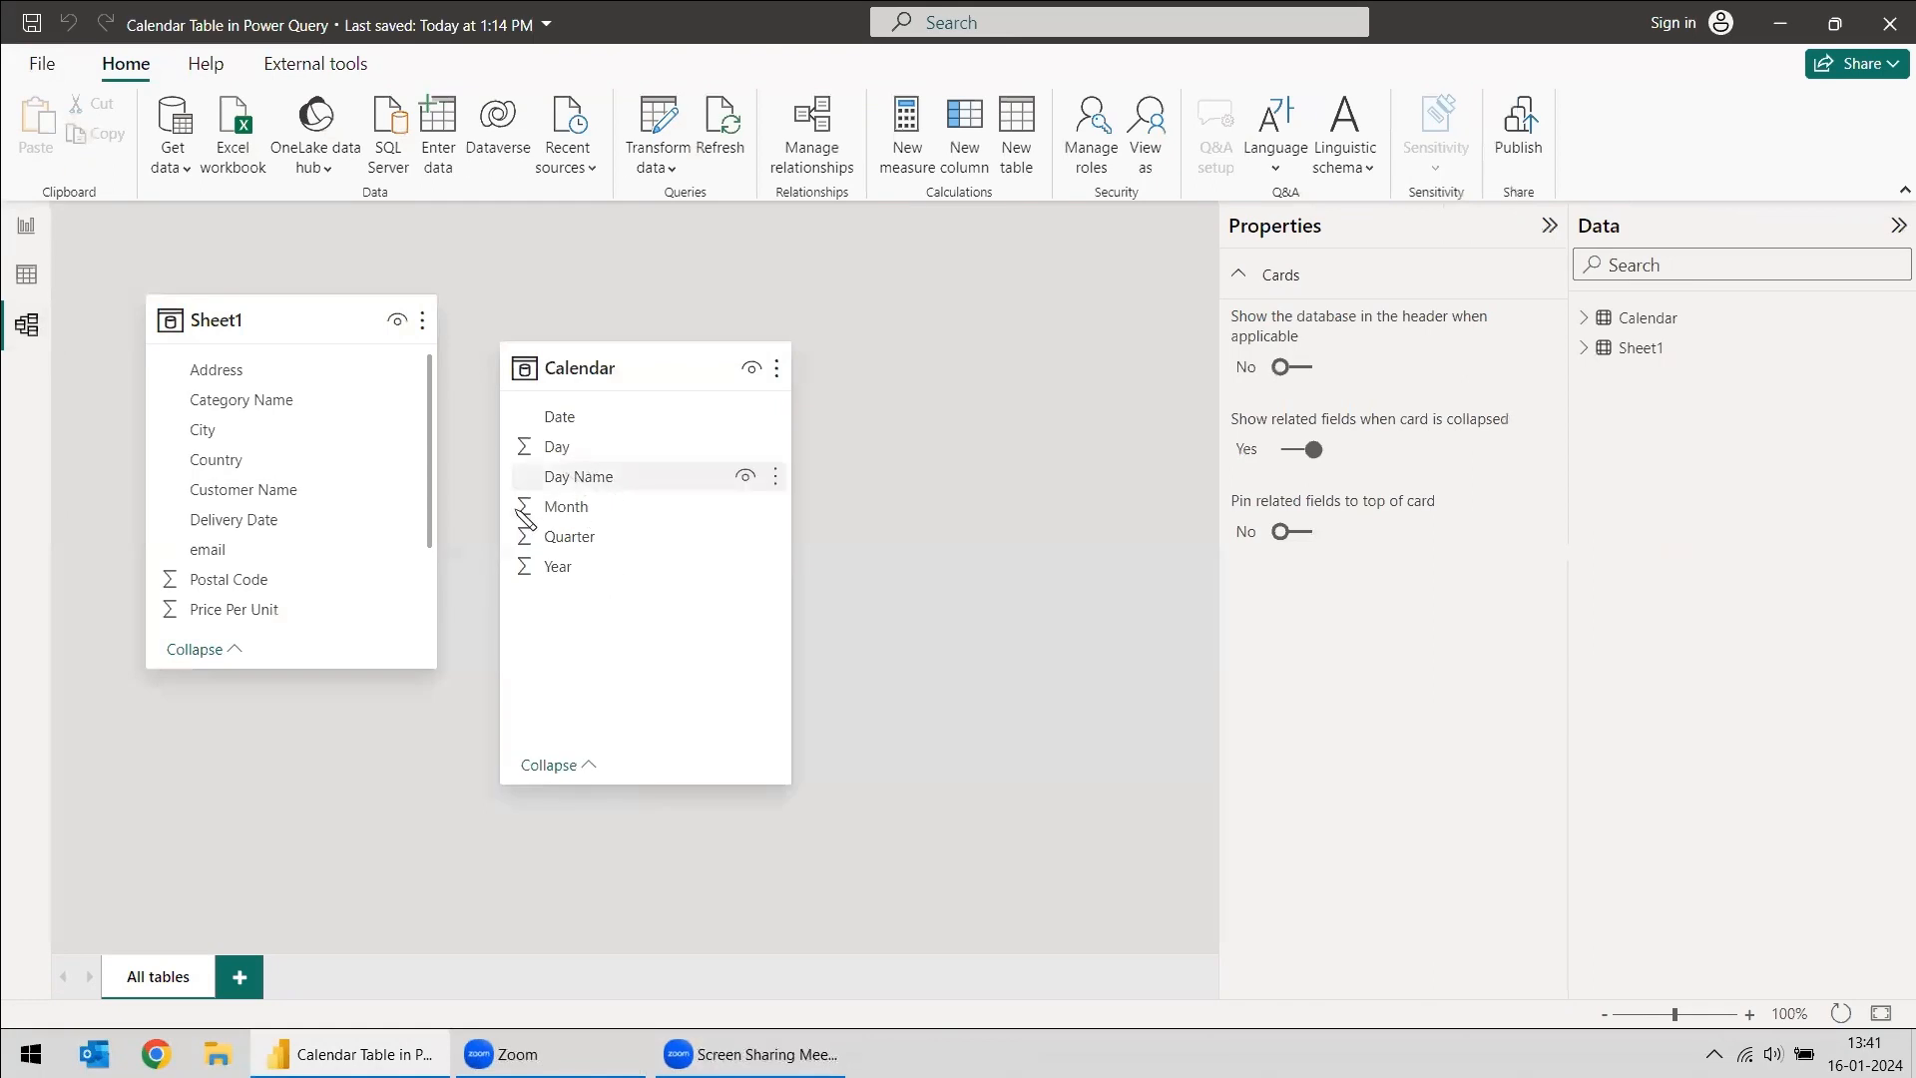
left_click(577, 419)
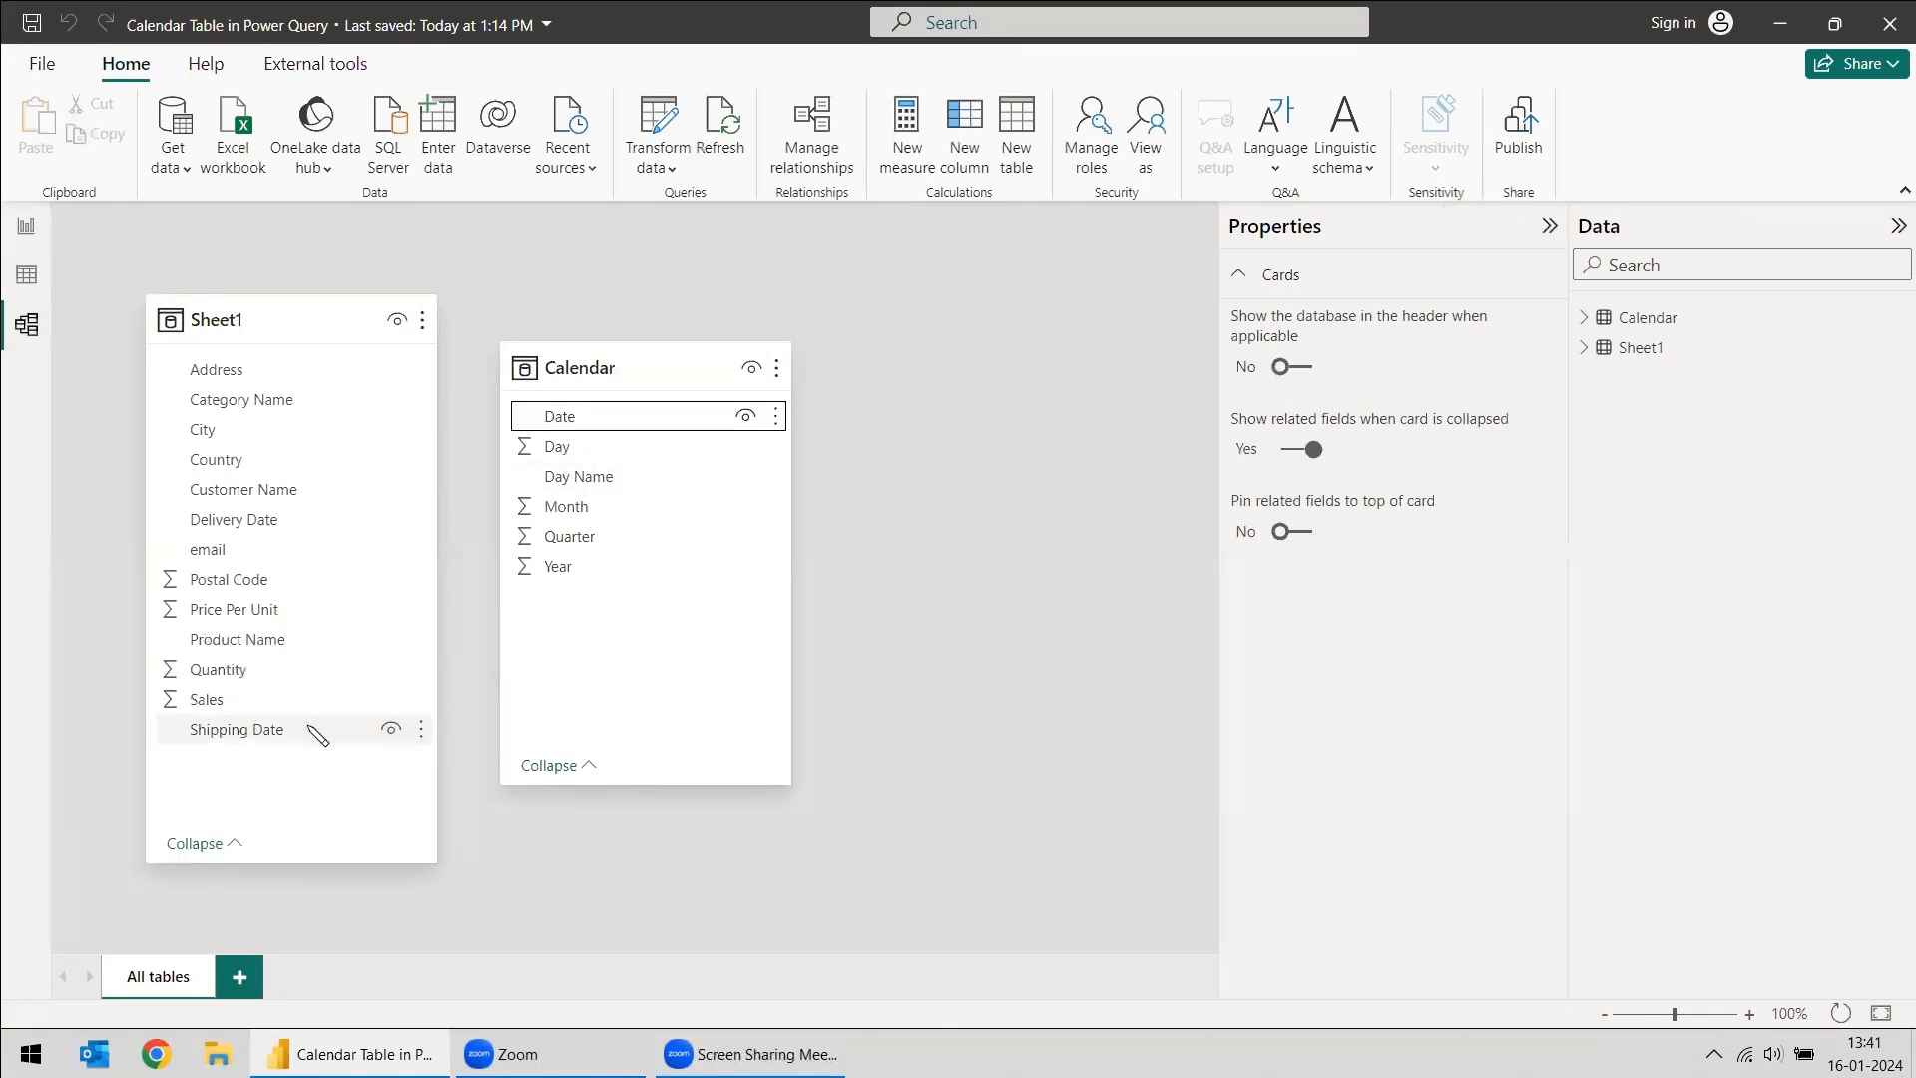